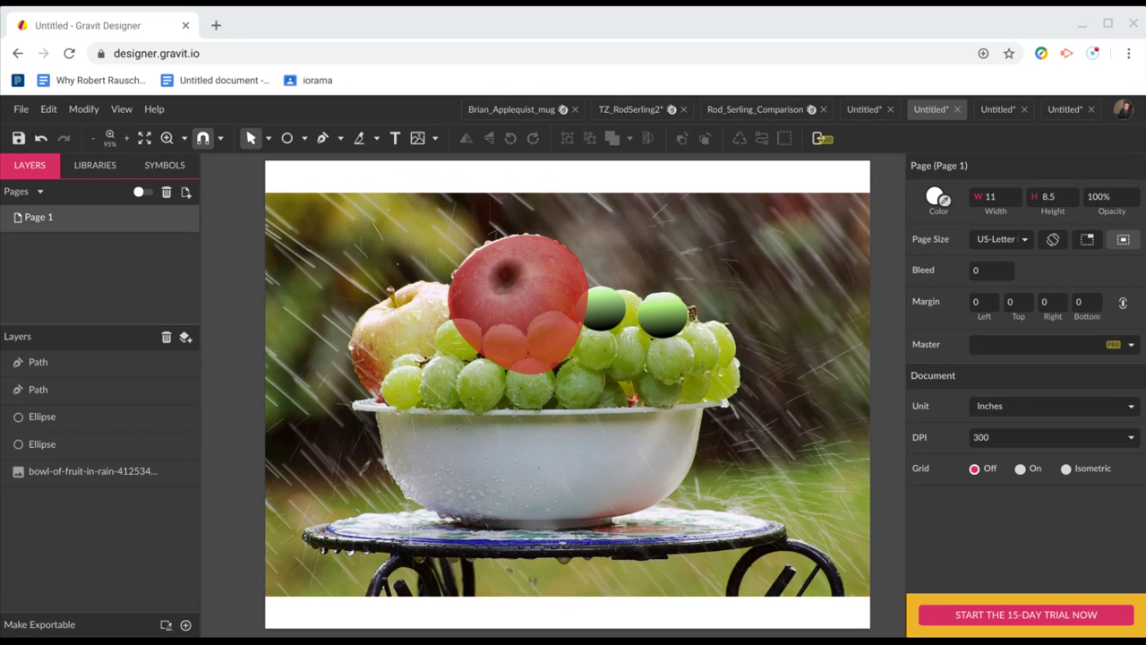
# Review the mug design and the TZ_RodSerling2 poster, toggling the visibility of the poster's rod-serling-the-twilight-zone reference photo
pyautogui.click(523, 112)
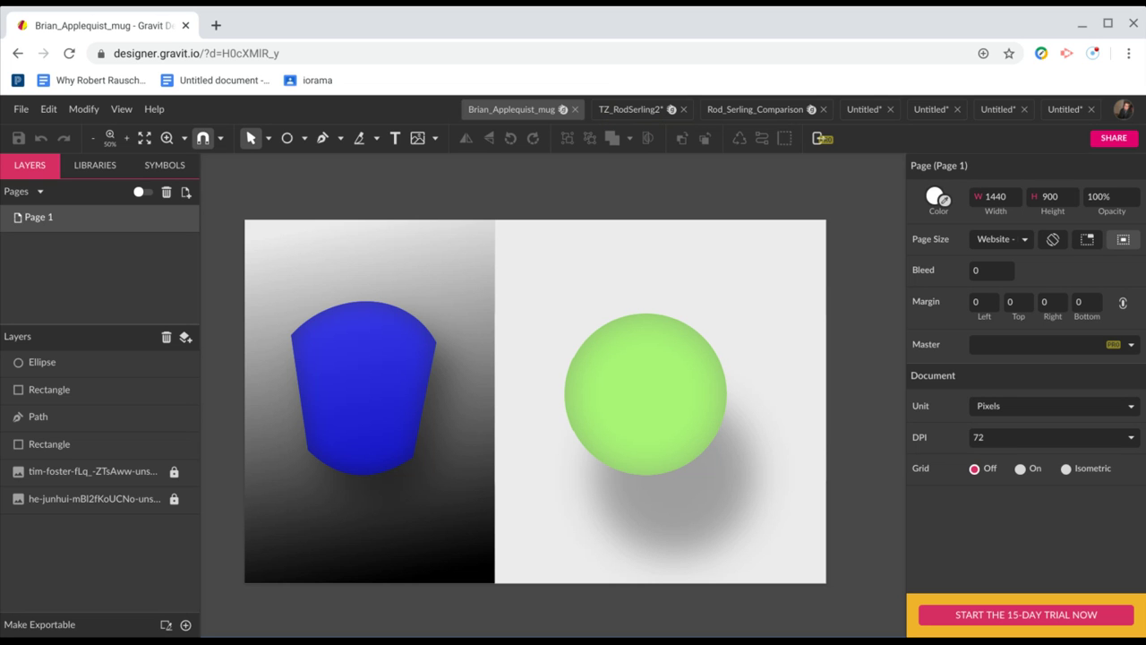
pyautogui.click(631, 110)
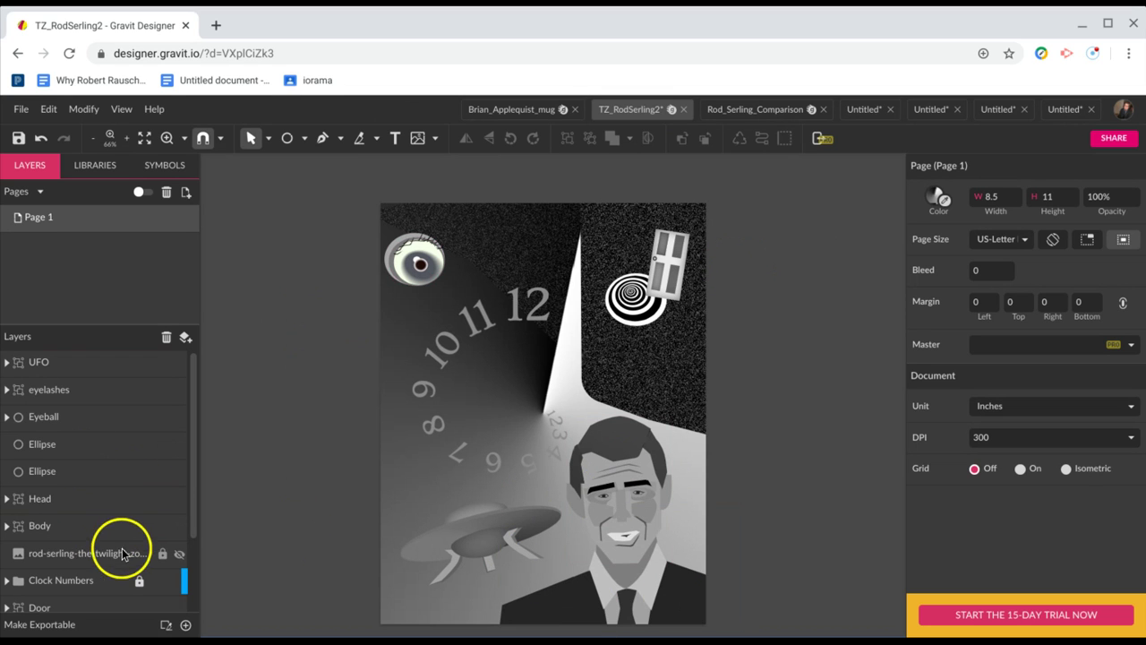
pyautogui.click(179, 554)
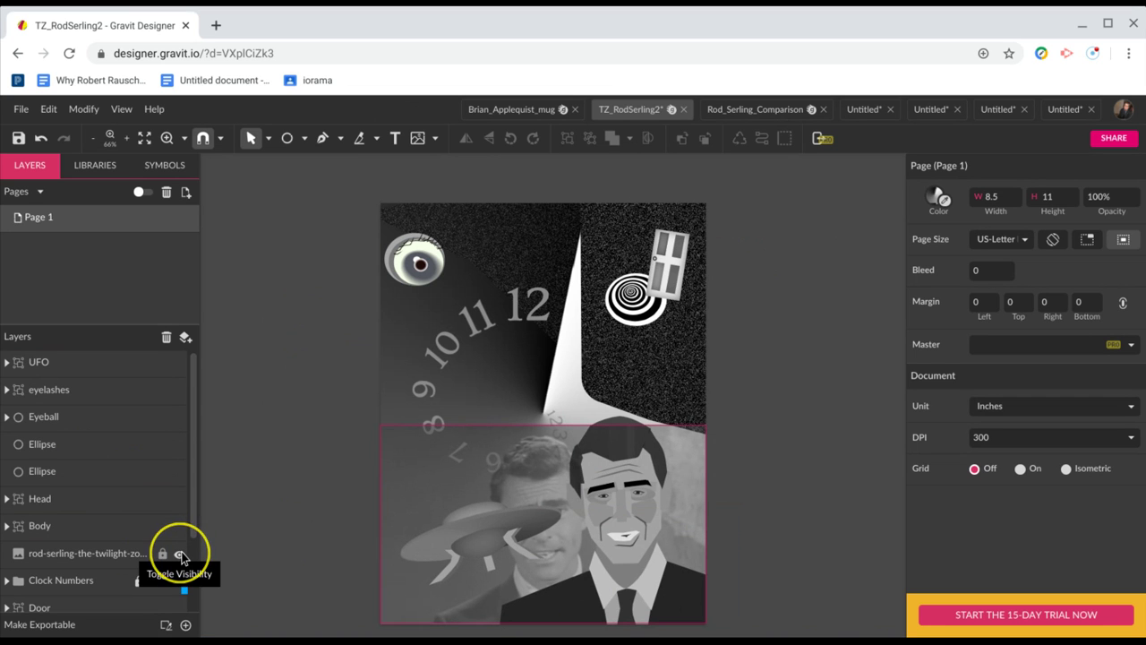
pyautogui.click(180, 555)
pyautogui.click(180, 555)
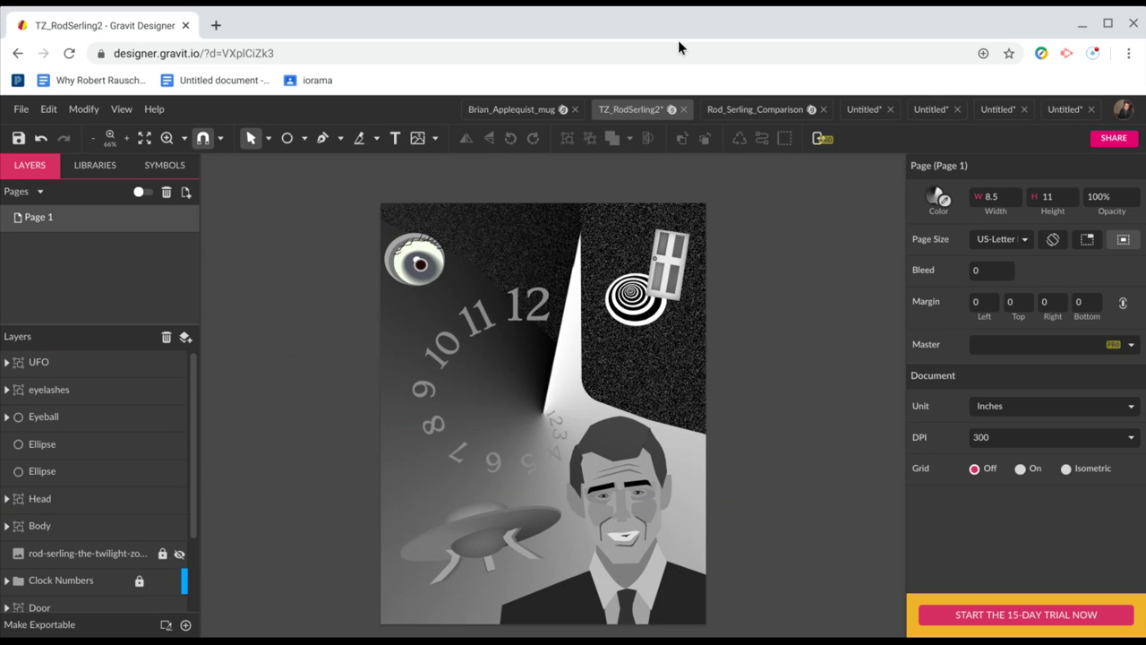
# In the Rod_Serling_Comparison design, move the vector portrait on top of the reference photo's figure
pyautogui.click(749, 111)
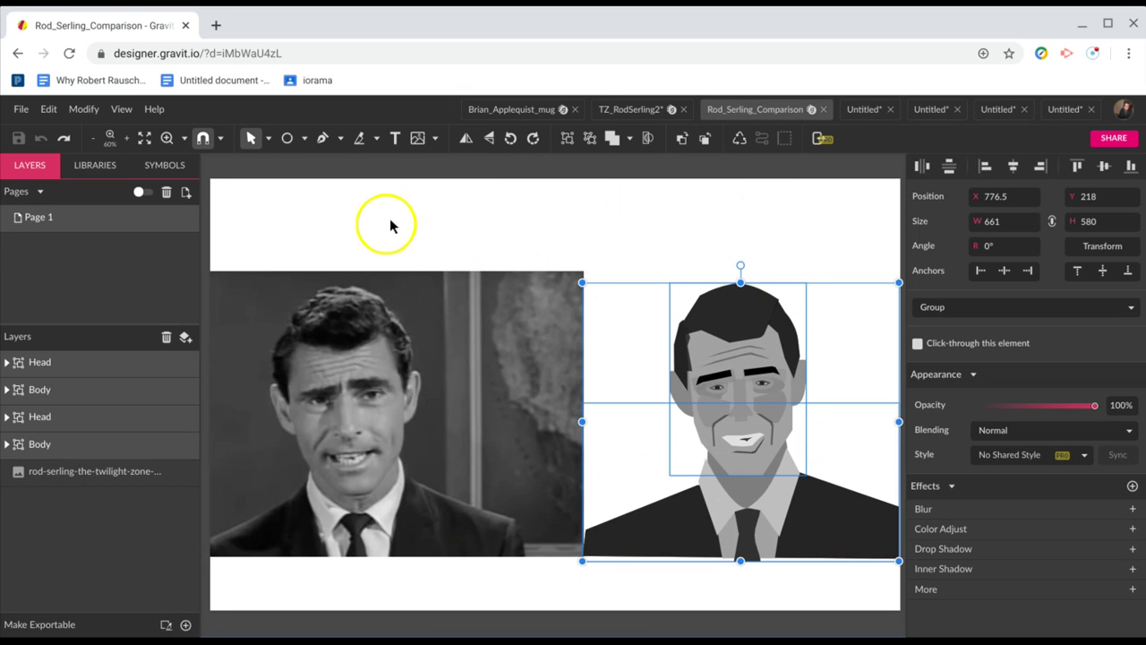
pyautogui.hscroll(1, 559, 292)
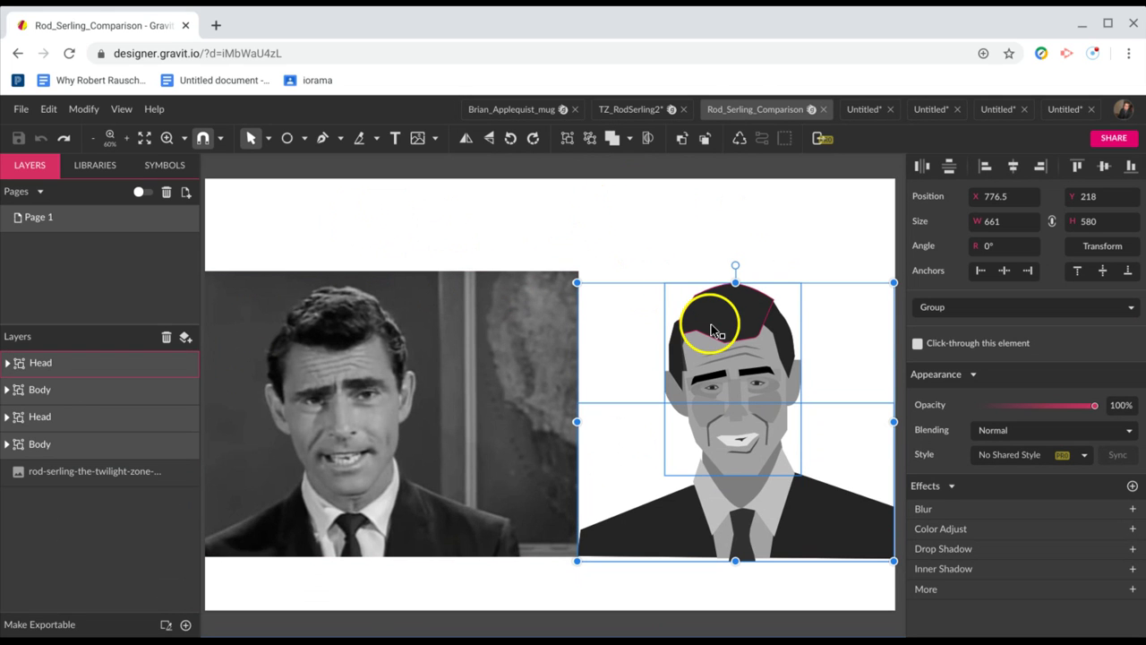
pyautogui.moveTo(712, 329)
pyautogui.mouseDown()
pyautogui.moveTo(417, 328)
pyautogui.moveTo(321, 333)
pyautogui.moveTo(323, 352)
pyautogui.moveTo(319, 333)
pyautogui.moveTo(324, 348)
pyautogui.mouseUp()
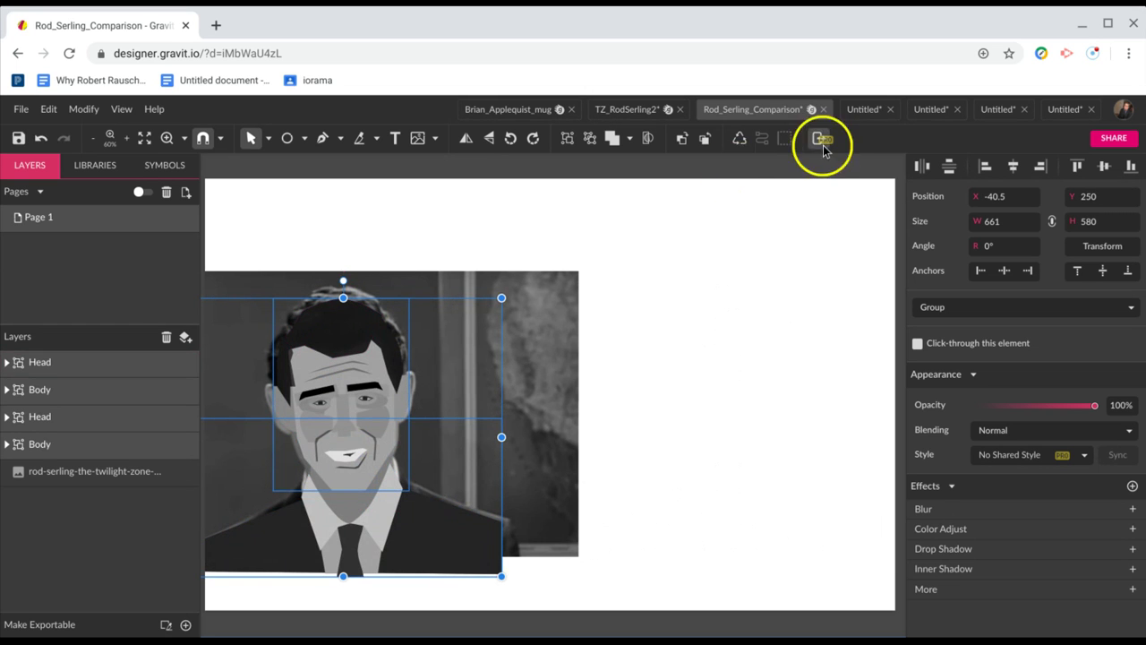
# Look through the untitled fruit designs, inspecting the green pepper path and the orange ellipse traced over the banana and orange photo
pyautogui.click(867, 114)
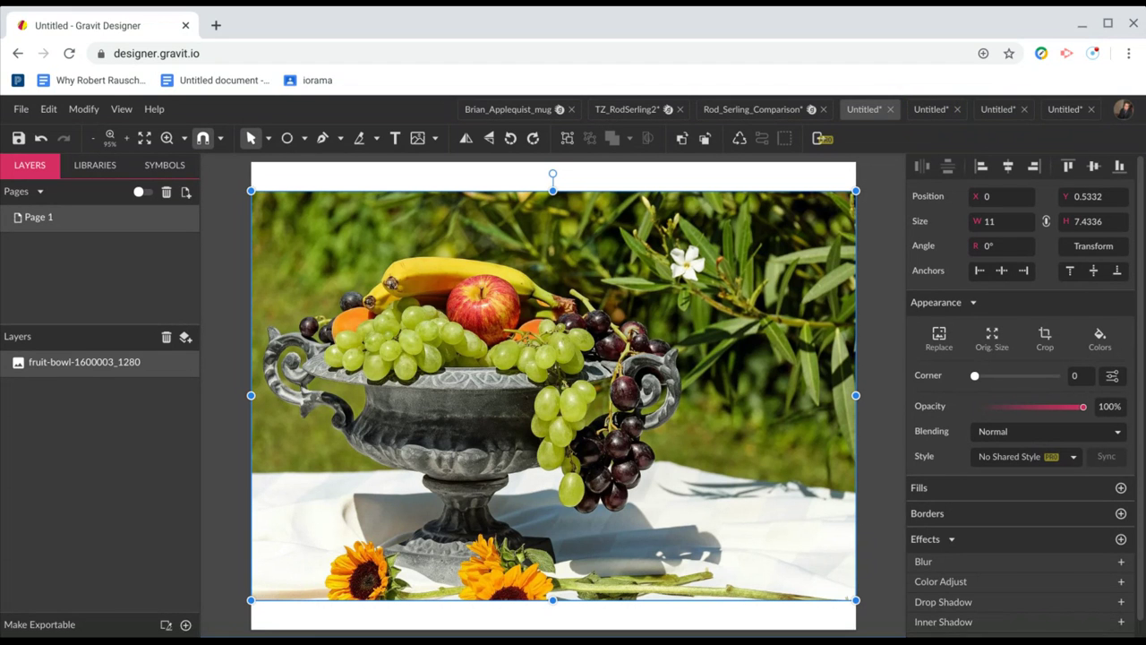
pyautogui.click(932, 109)
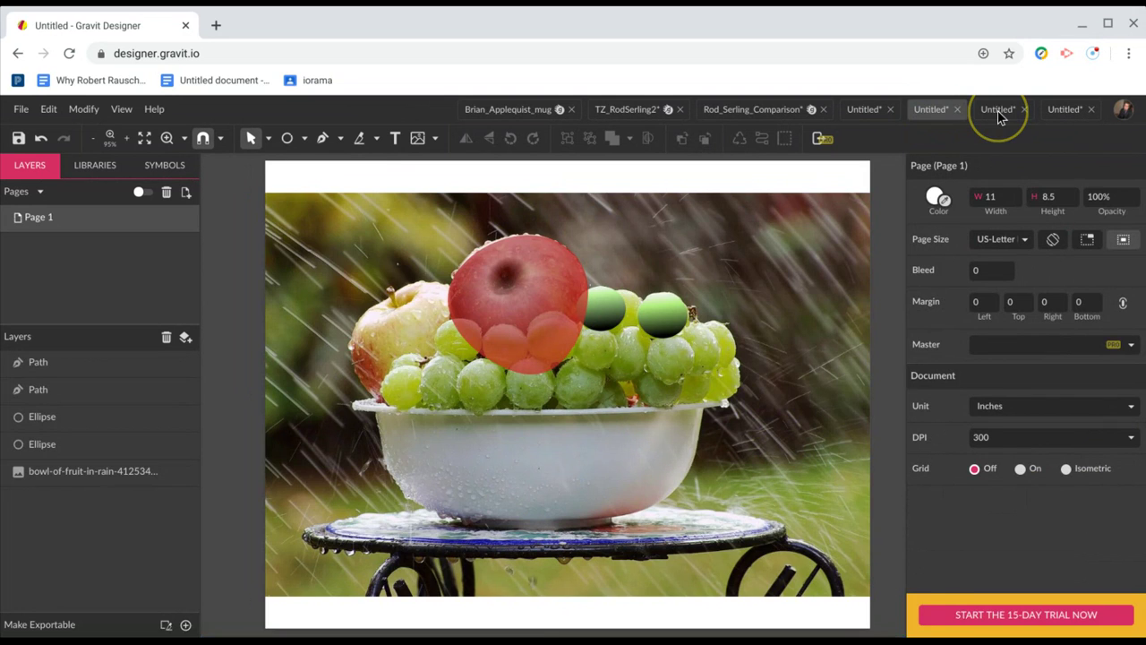
pyautogui.click(997, 111)
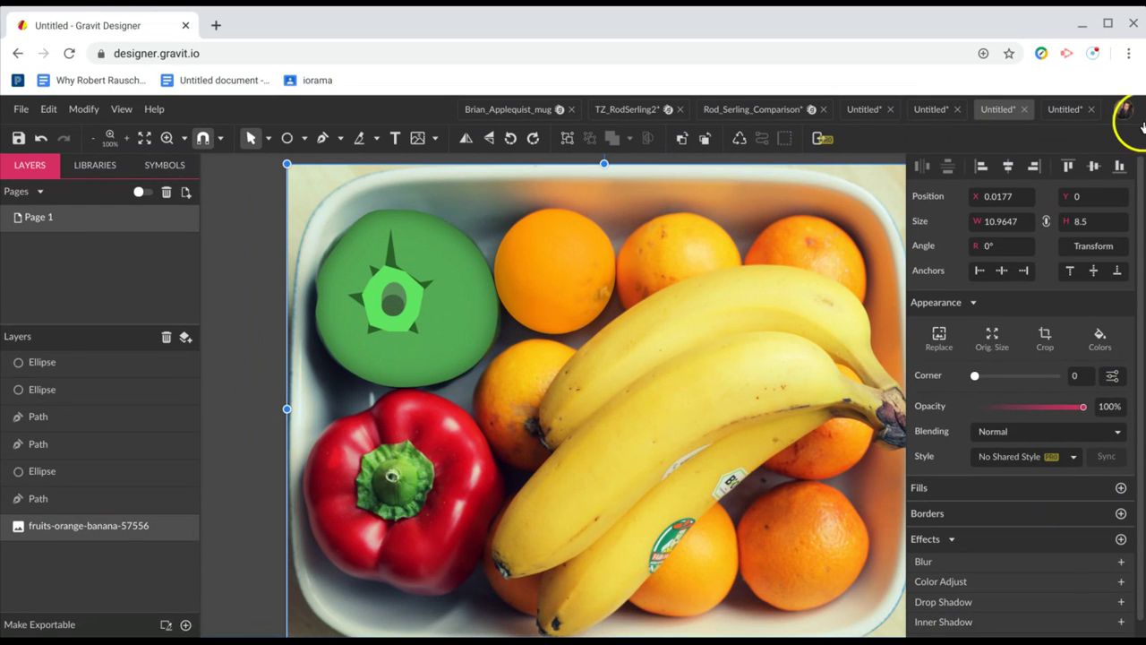
pyautogui.scroll(-1, 405, 350)
pyautogui.click(405, 350)
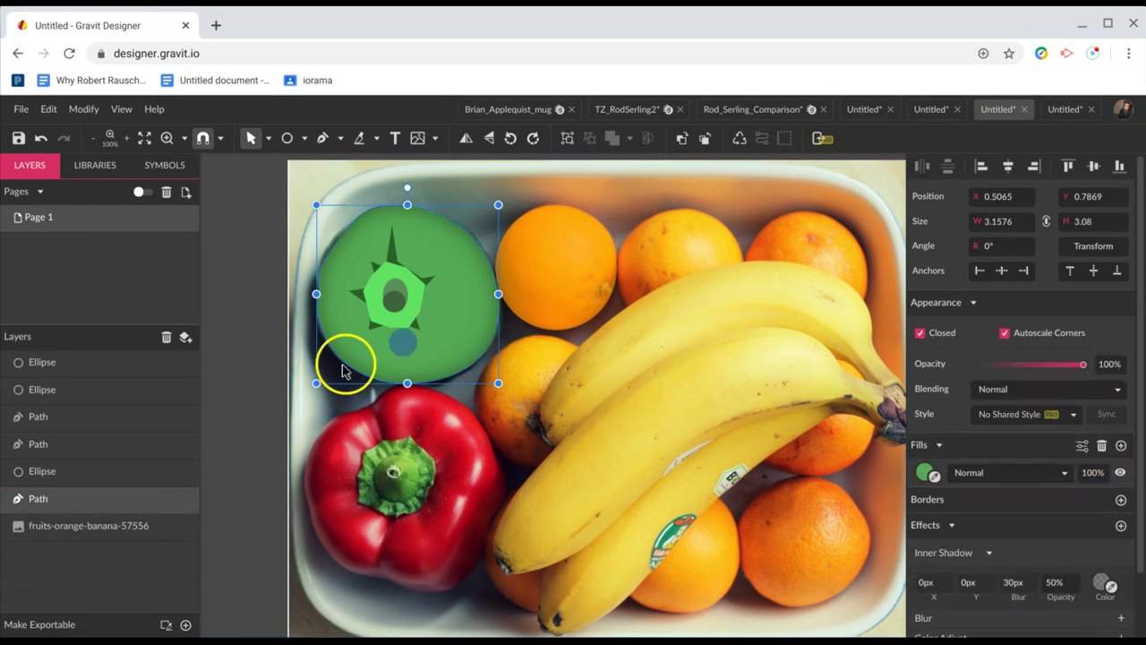
pyautogui.click(526, 266)
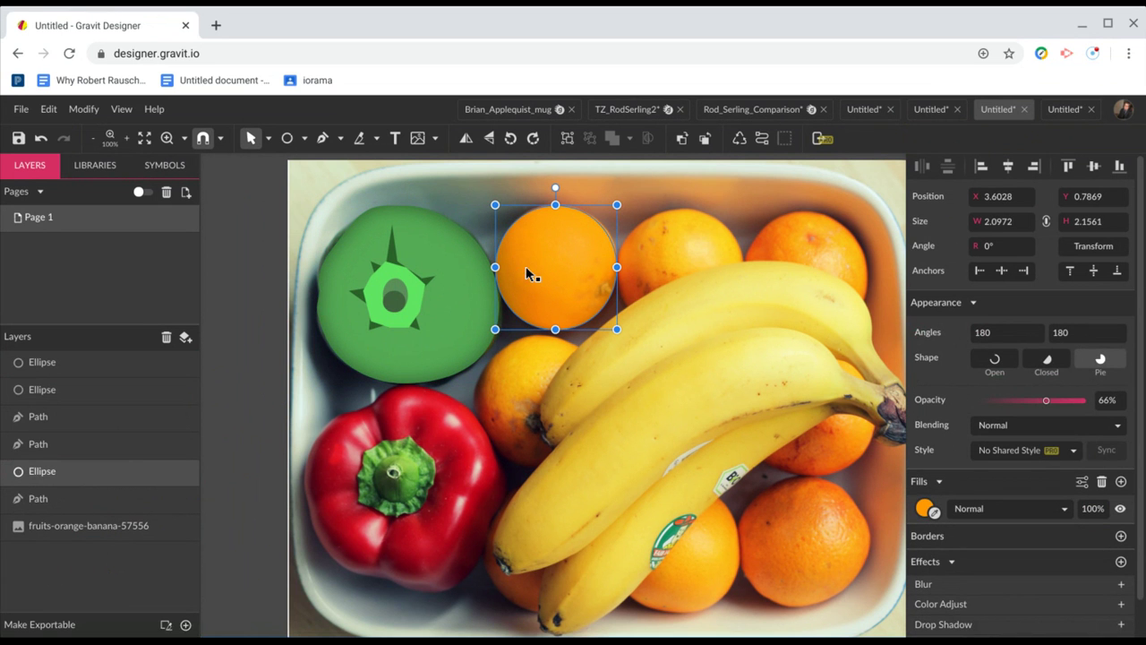
pyautogui.click(1072, 110)
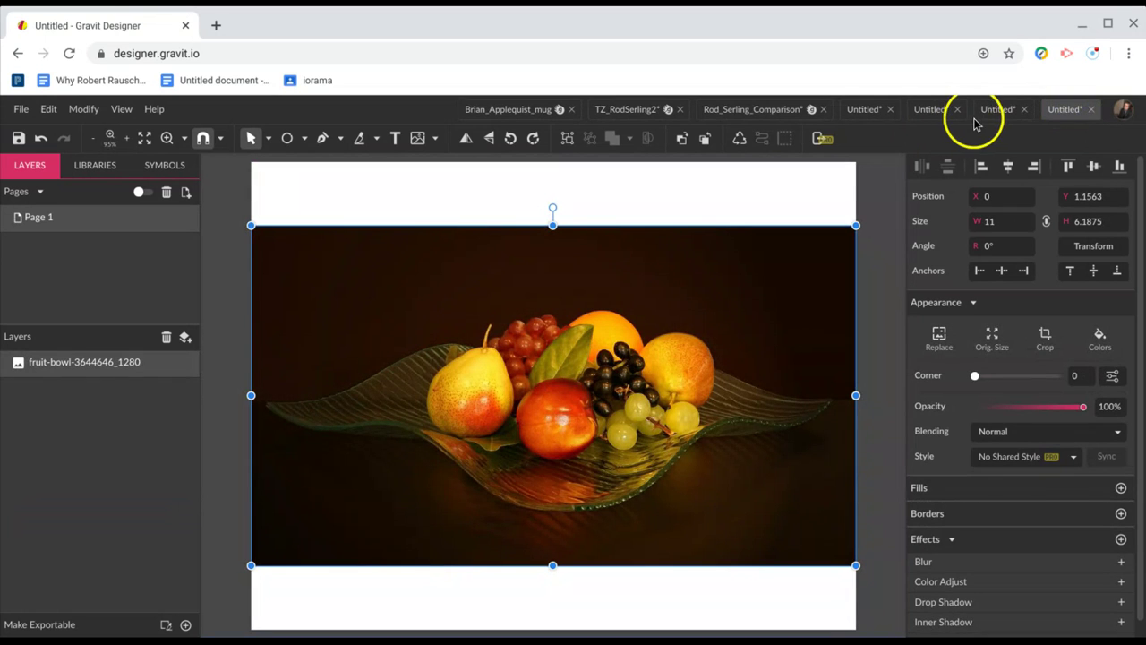
pyautogui.click(932, 109)
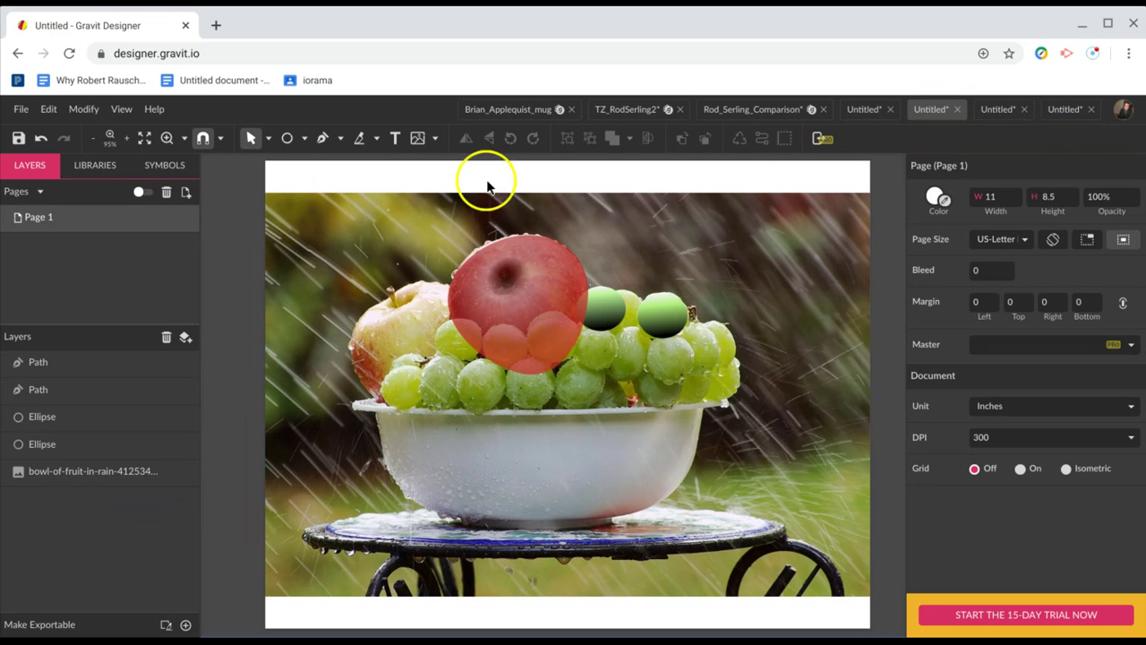
# Create a new design with the US-Letter Landscape (11x8.5 in) print size
pyautogui.click(26, 108)
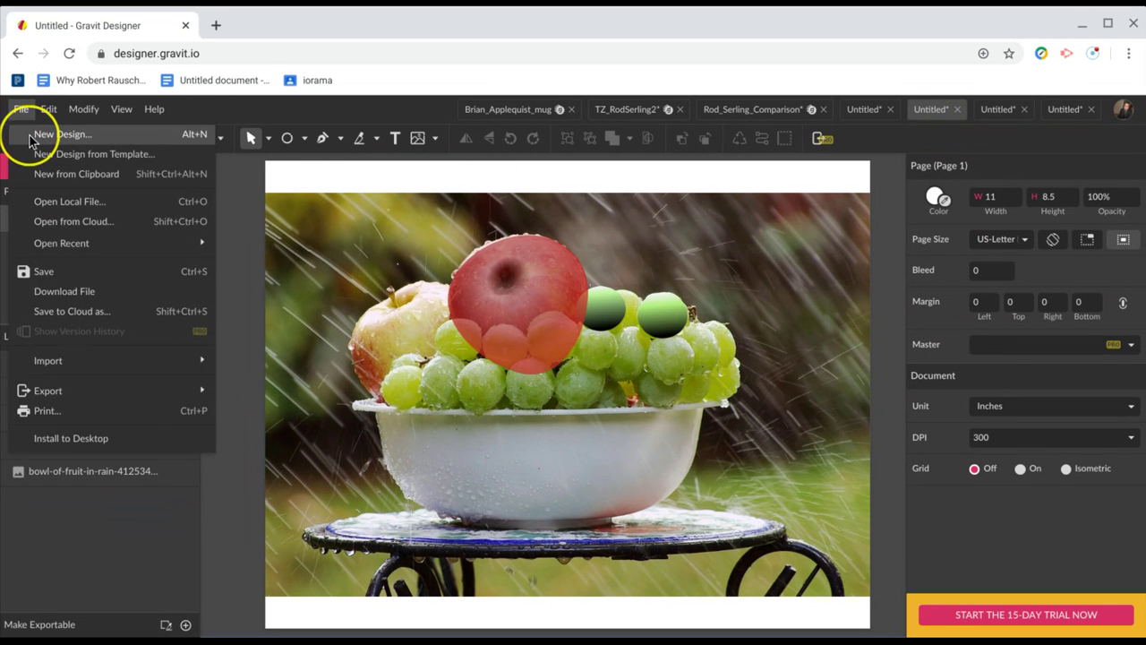
pyautogui.click(30, 136)
pyautogui.click(517, 314)
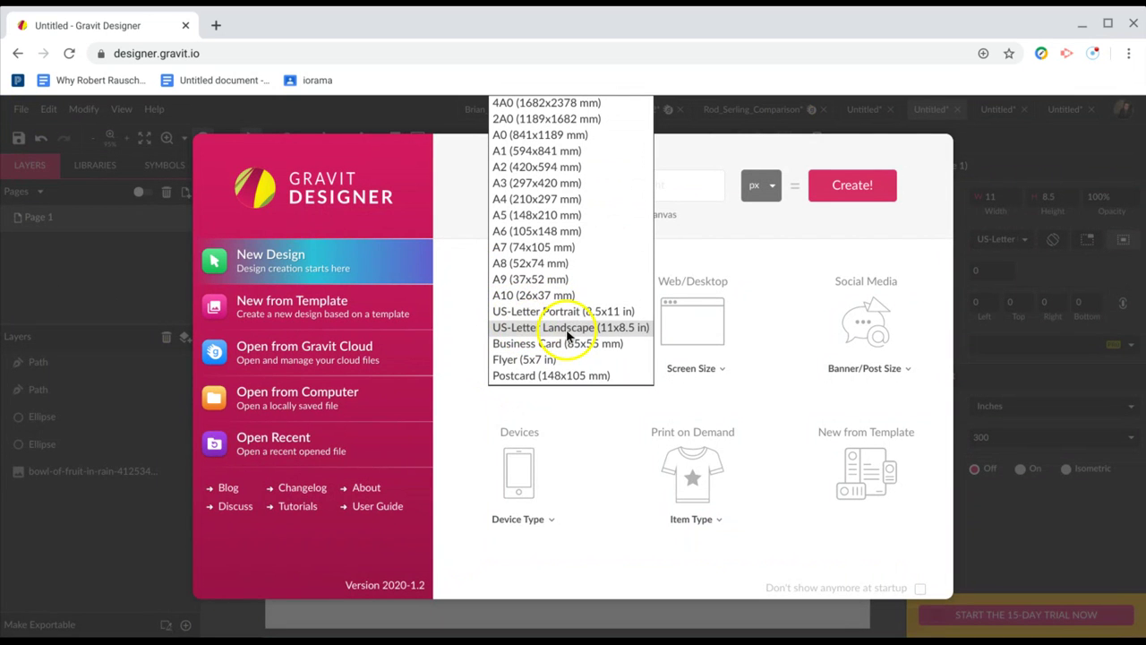
pyautogui.click(521, 331)
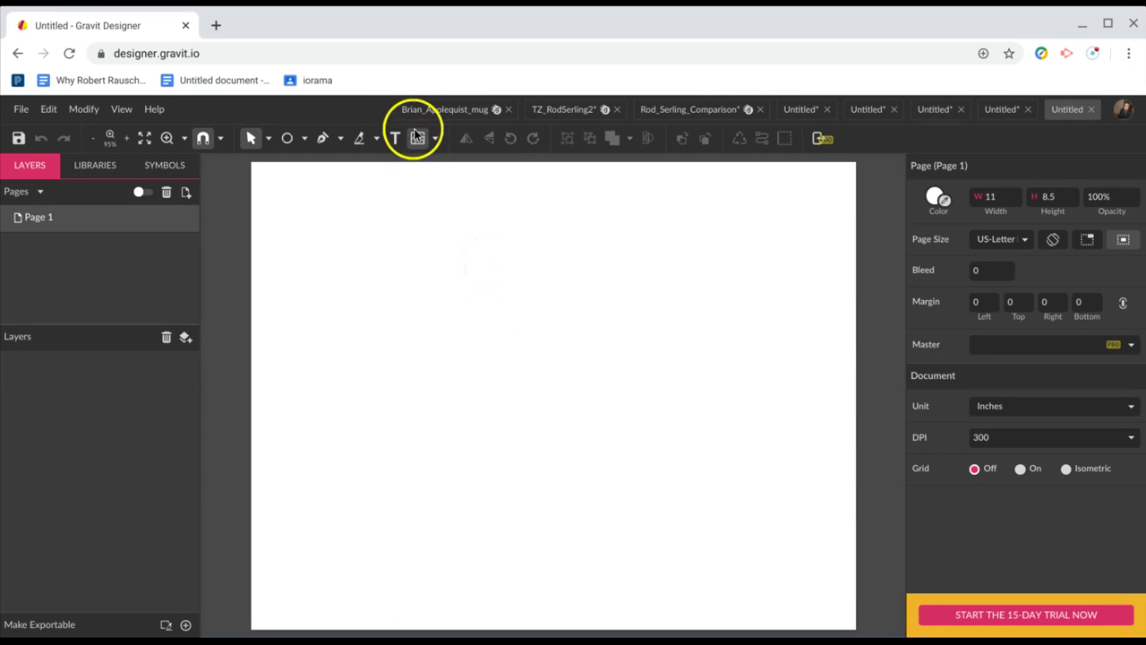
# Insert the bowl-of-fruit-in-rain photo across the full width of the page, undoing any accidental move
pyautogui.click(417, 138)
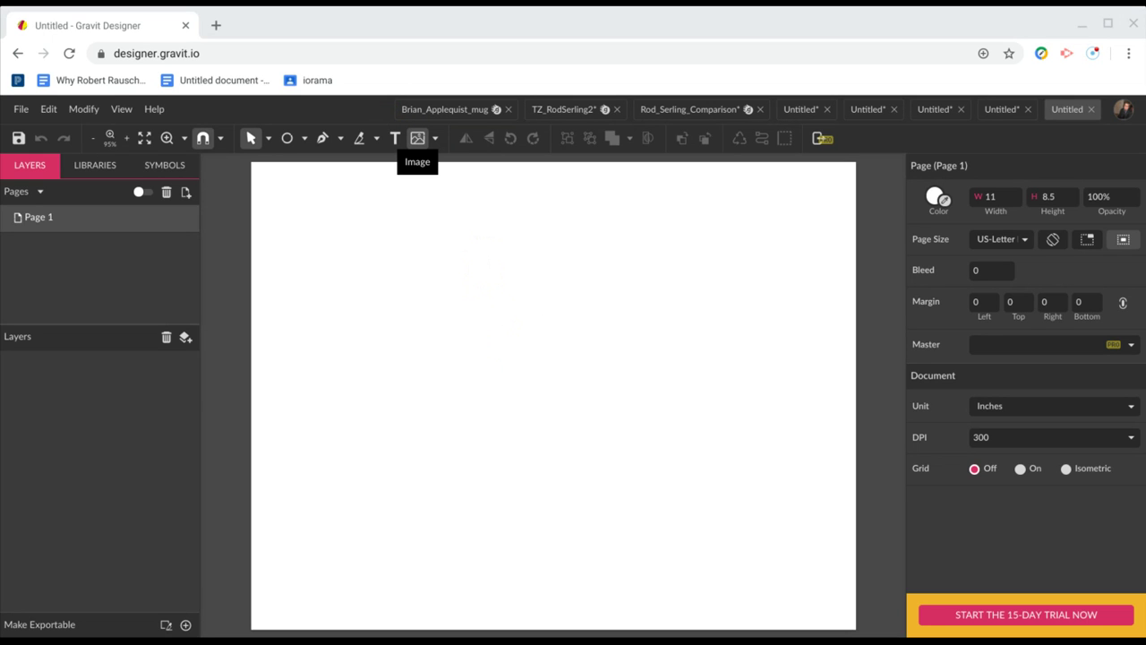
pyautogui.click(914, 563)
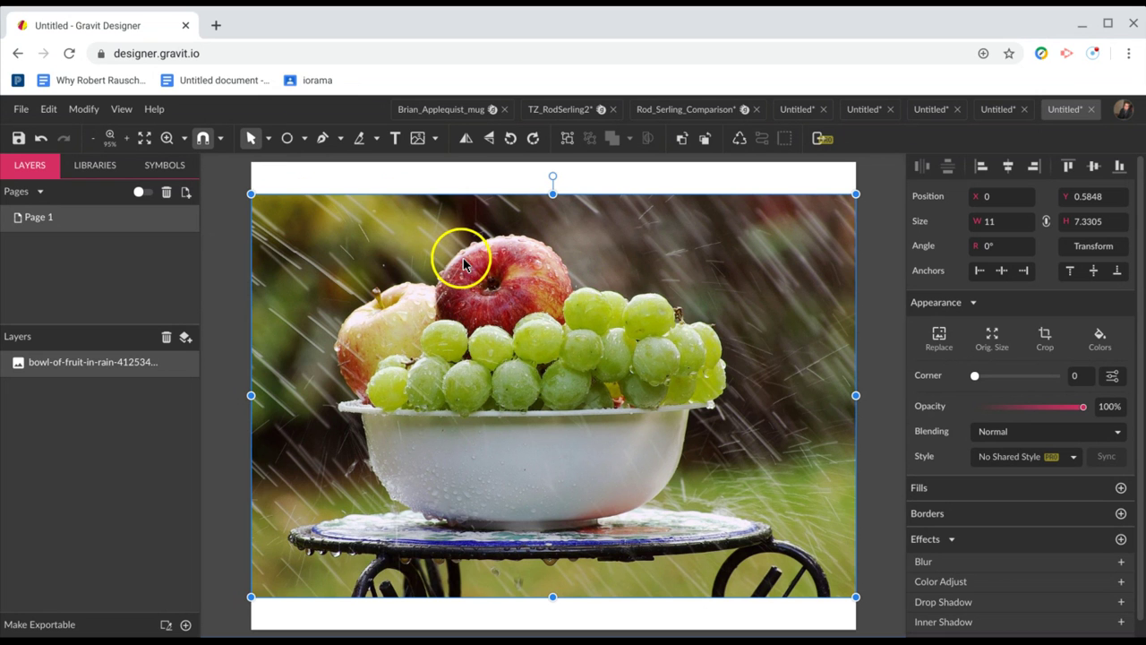
pyautogui.moveTo(464, 263); pyautogui.dragTo(438, 249)
pyautogui.hotkey('ctrl', 'z')
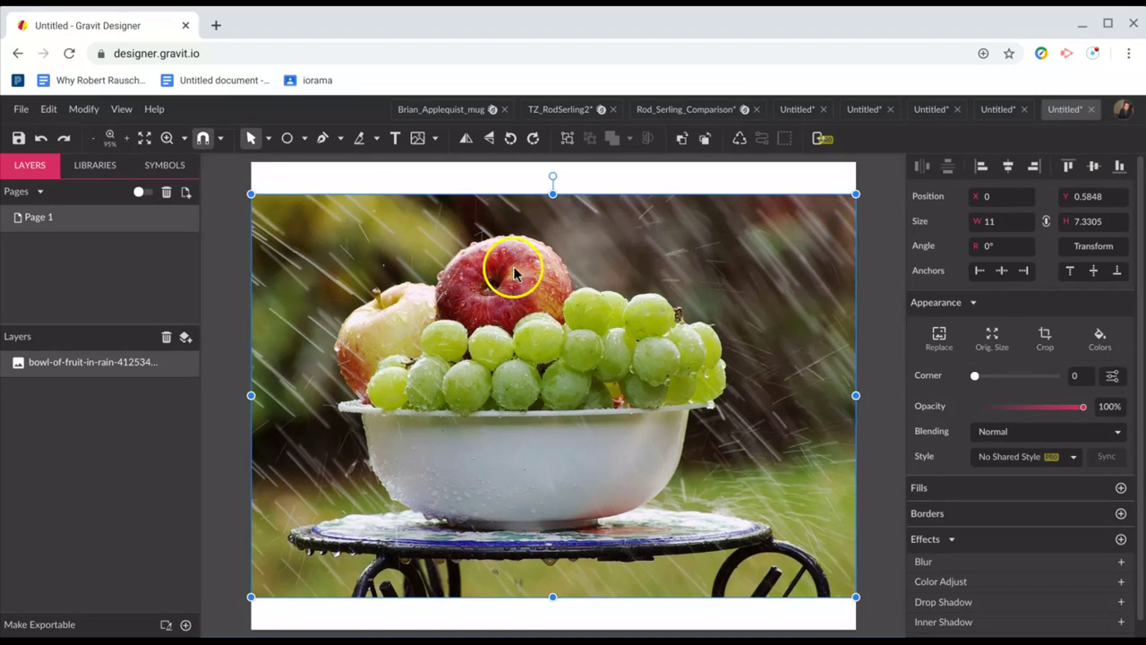
# Draw an ellipse about 2.83 by 2.41 in and position it over the red apple
pyautogui.press('e')
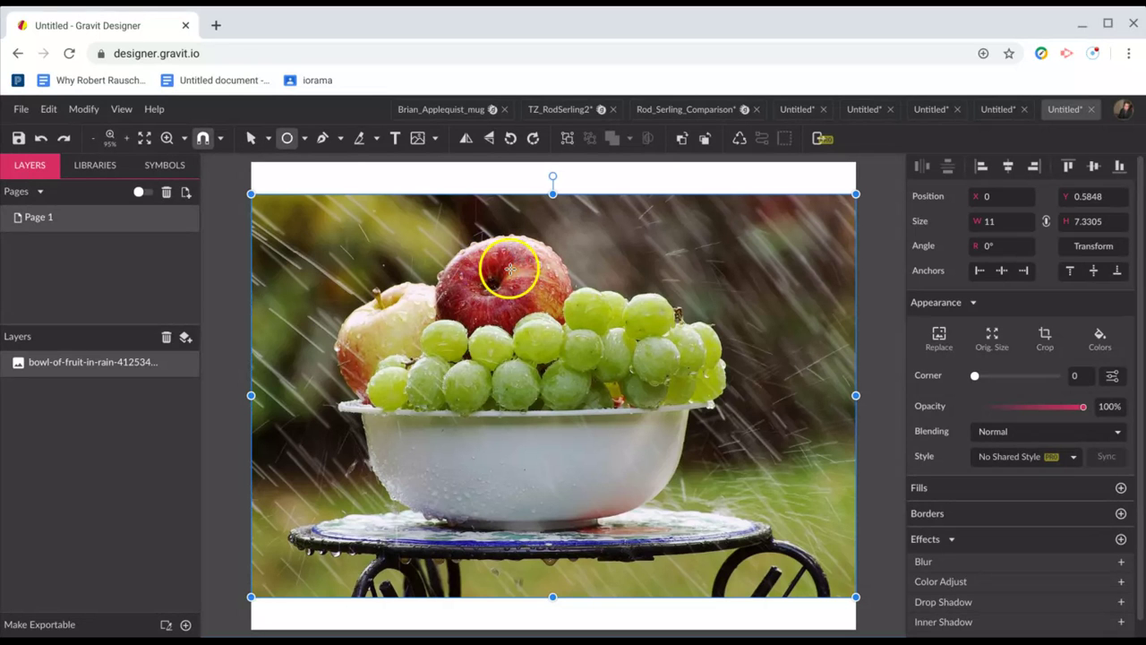
pyautogui.moveTo(463, 255); pyautogui.dragTo(617, 388)
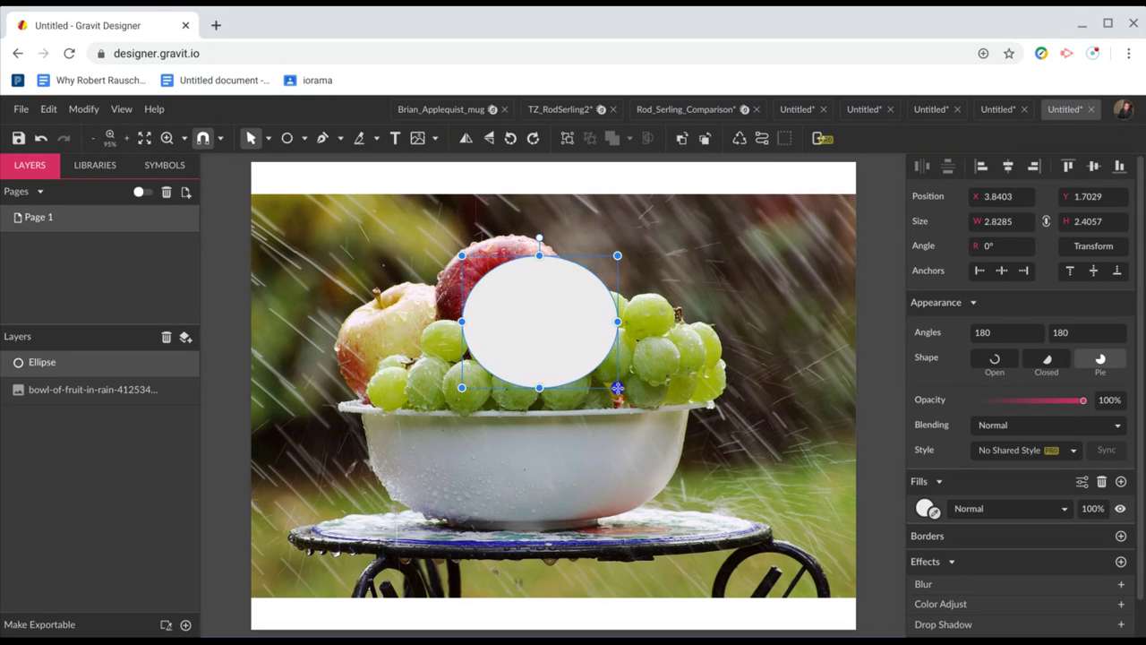
pyautogui.moveTo(528, 303); pyautogui.dragTo(495, 277)
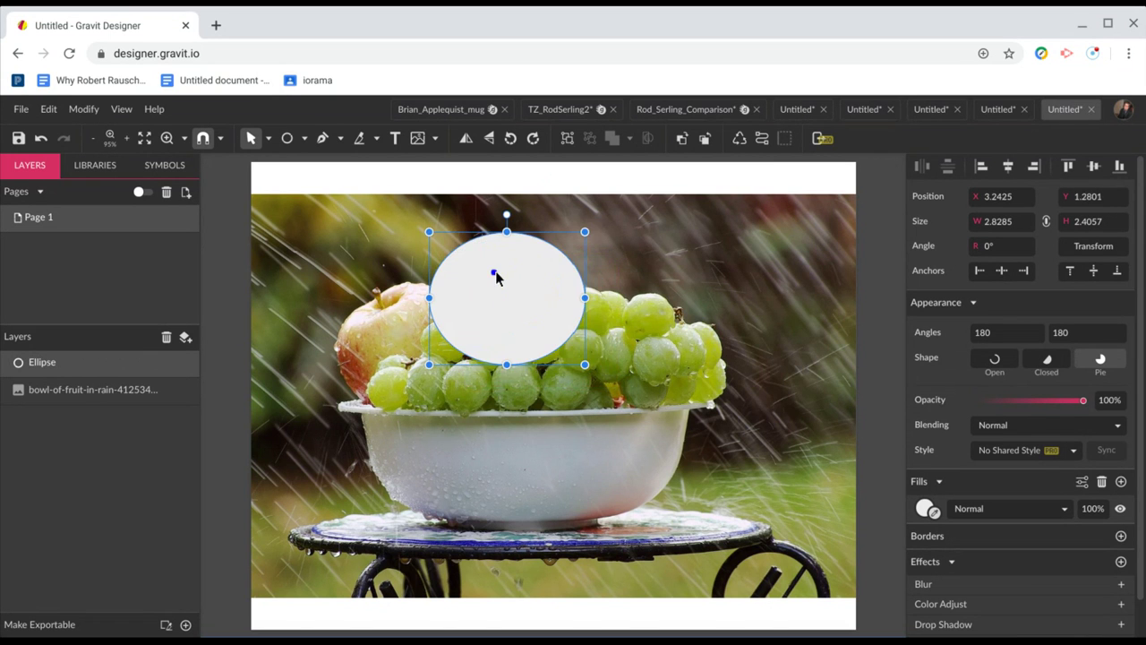
# Fill the ellipse with the dark red swatch and set its opacity to 50%
pyautogui.click(922, 509)
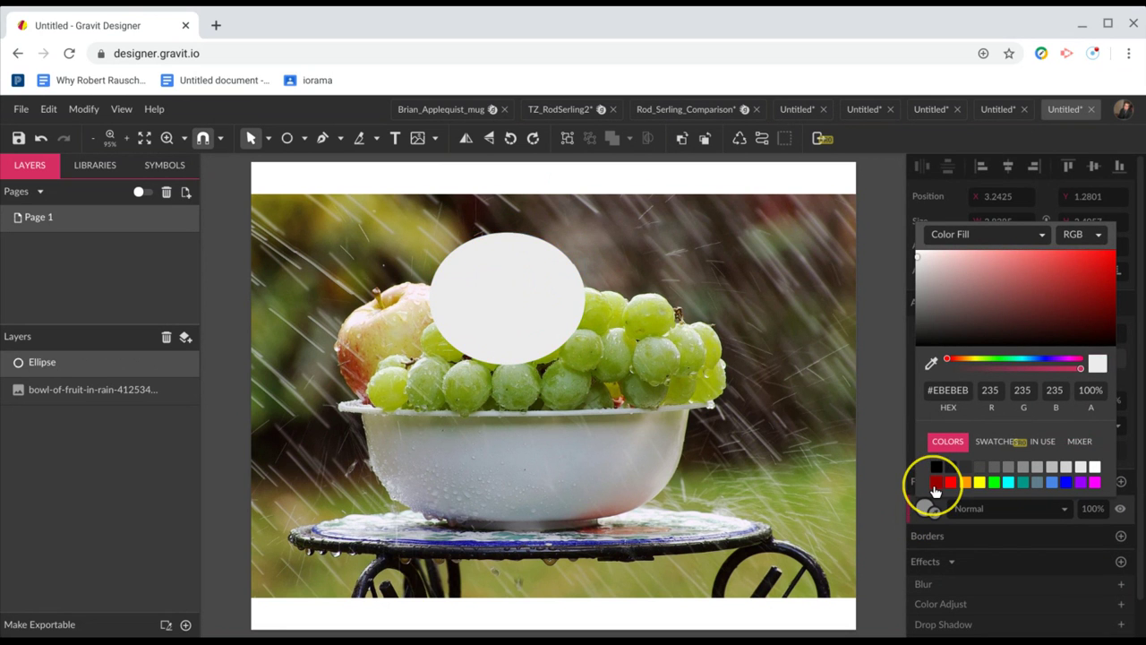
pyautogui.click(935, 484)
pyautogui.click(548, 307)
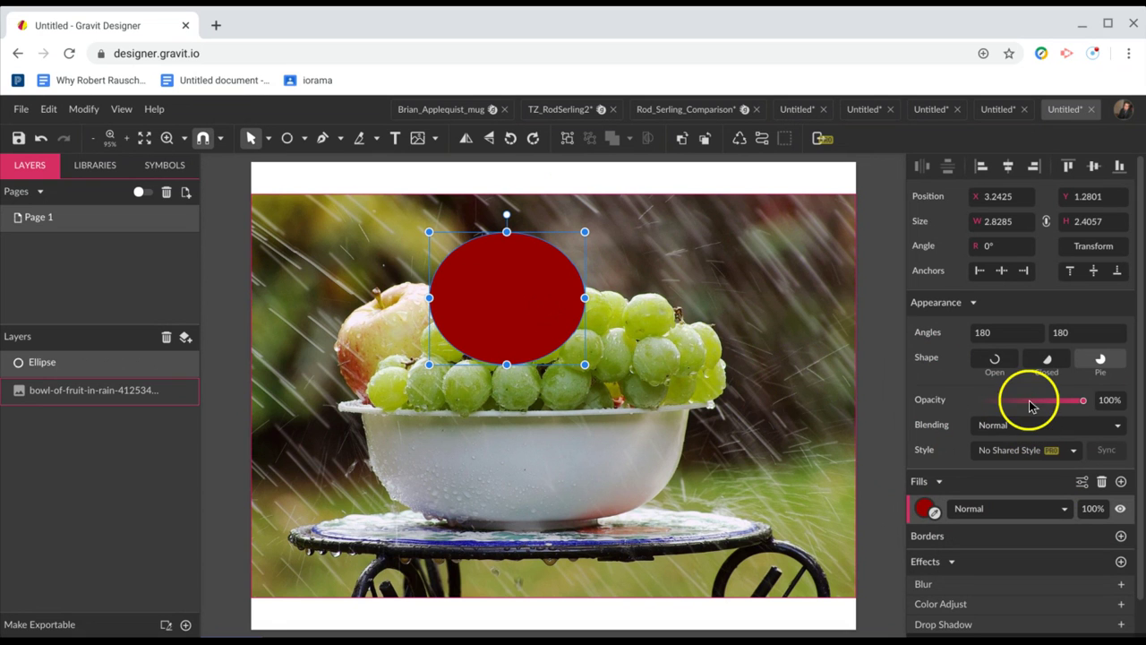
pyautogui.click(1029, 401)
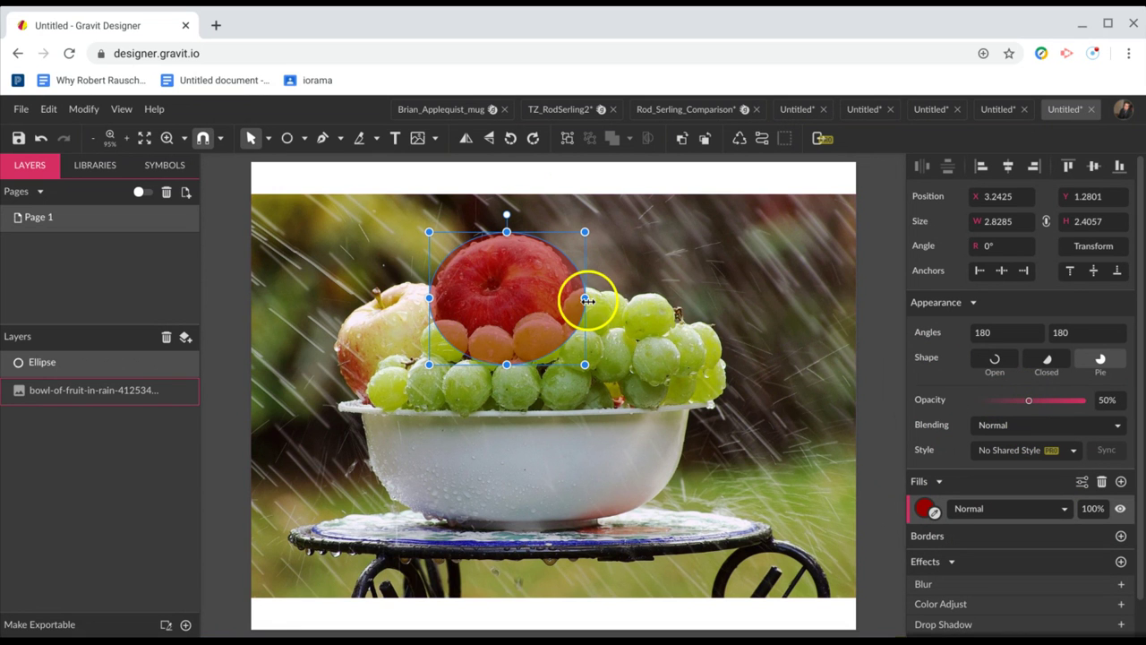
# Resize the red ellipse to about 2.46 by 2.38 in so its edges match the apple
pyautogui.moveTo(585, 298); pyautogui.dragTo(571, 298)
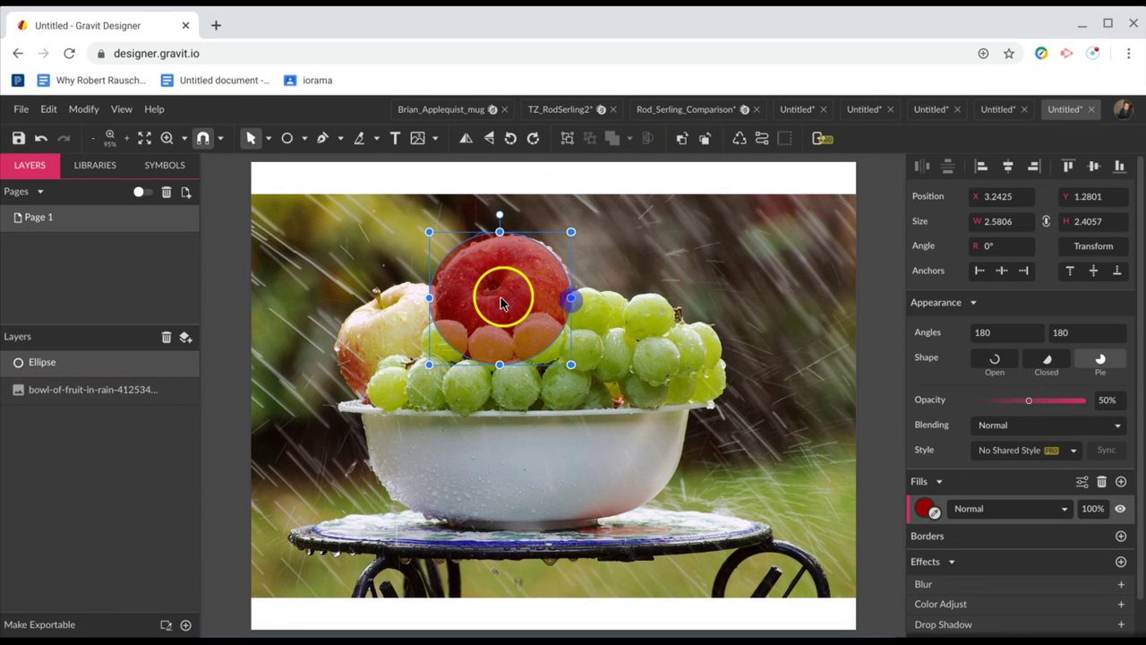
pyautogui.moveTo(429, 299); pyautogui.dragTo(435, 300)
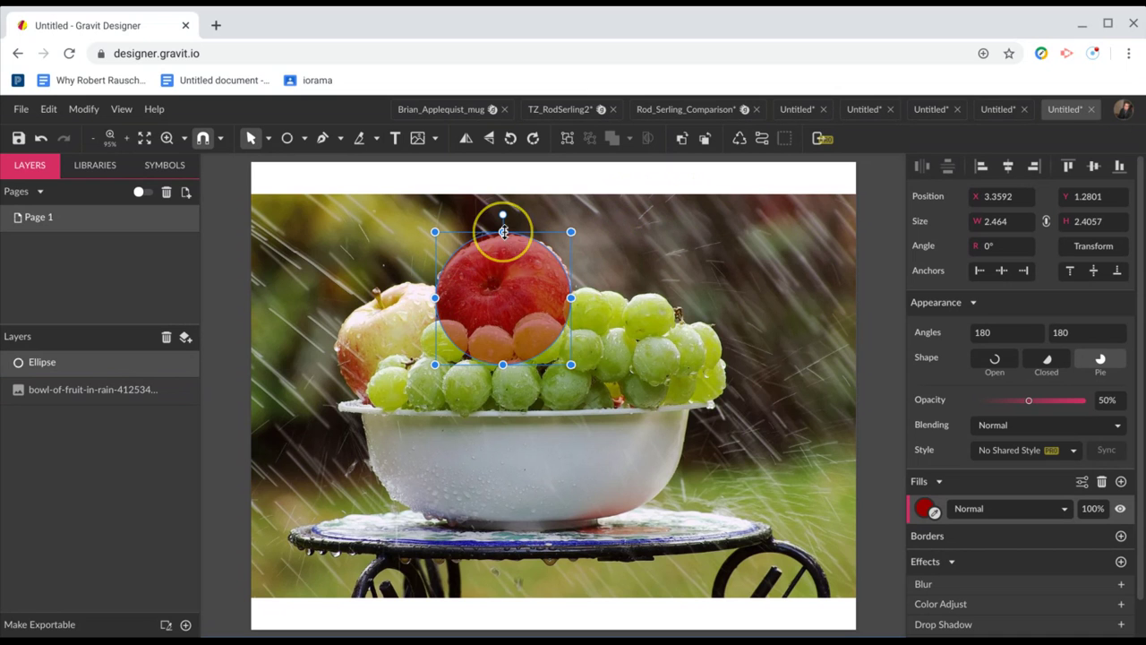
pyautogui.moveTo(503, 232); pyautogui.dragTo(504, 234)
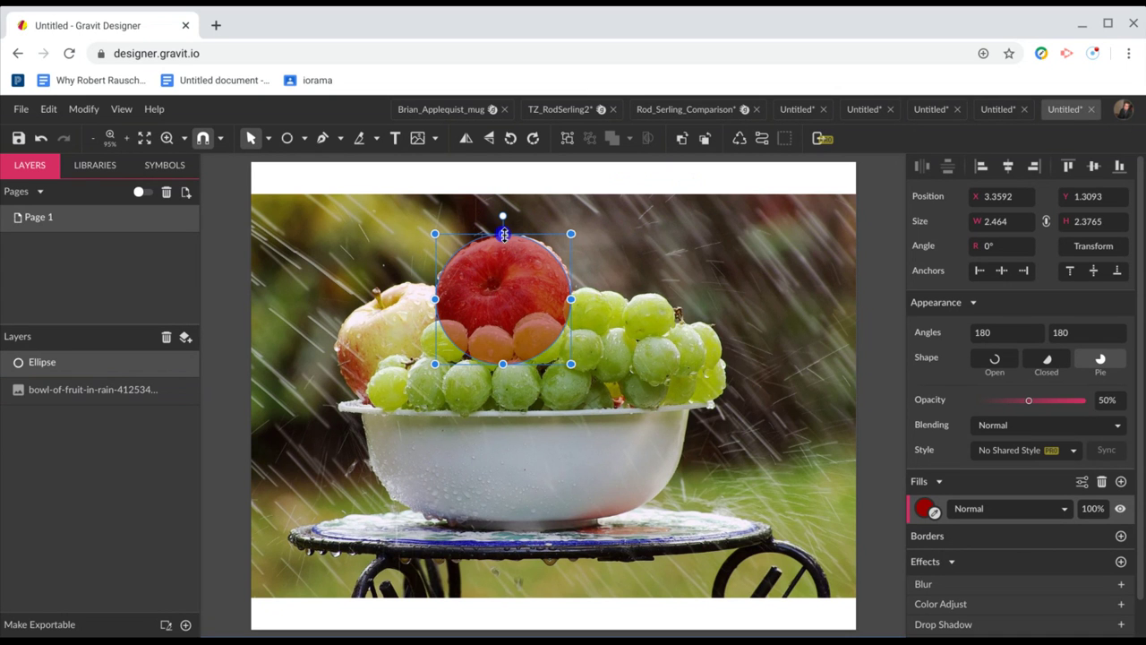
# Convert the red ellipse to a path and activate the Subselect tool to edit its points
pyautogui.click(761, 141)
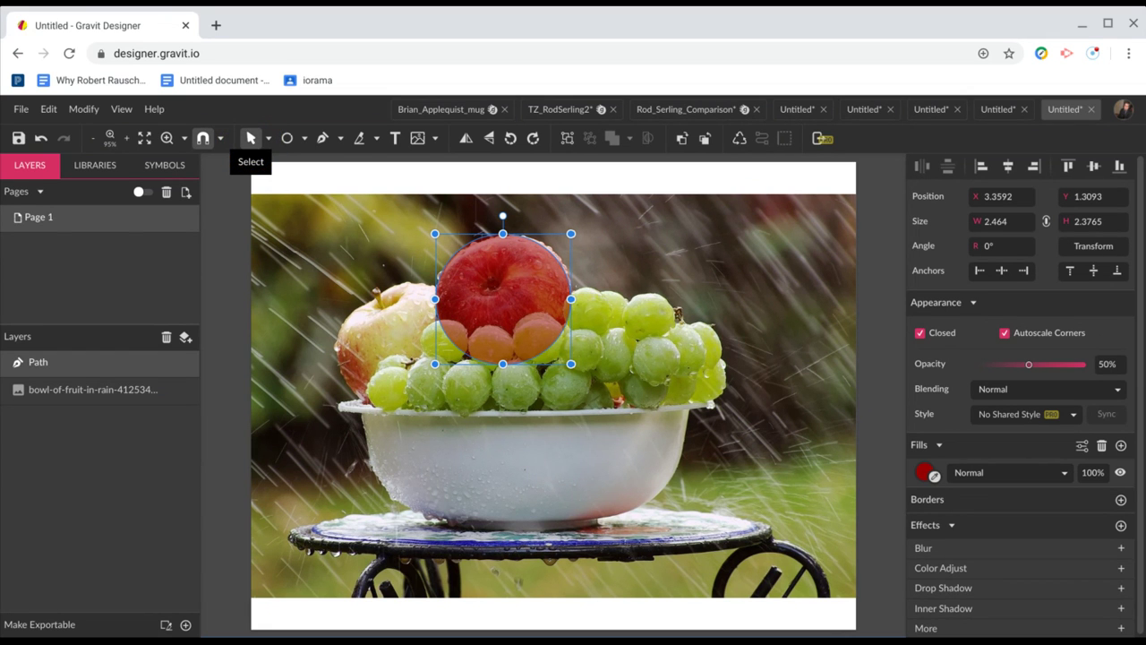
pyautogui.click(252, 139)
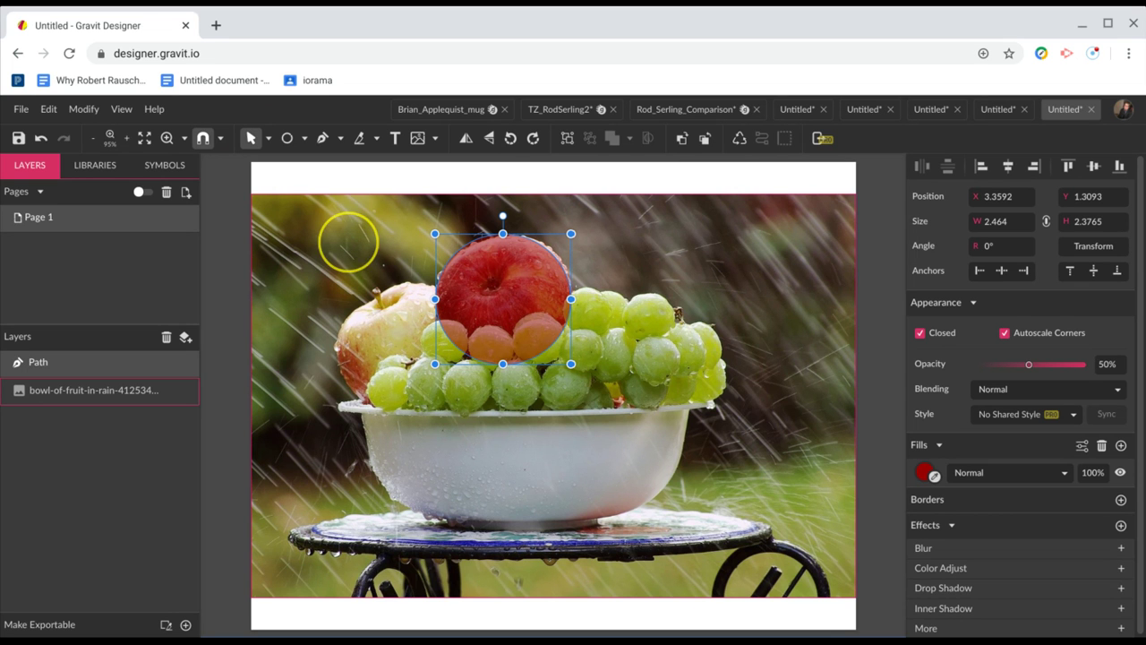
pyautogui.press('Return')
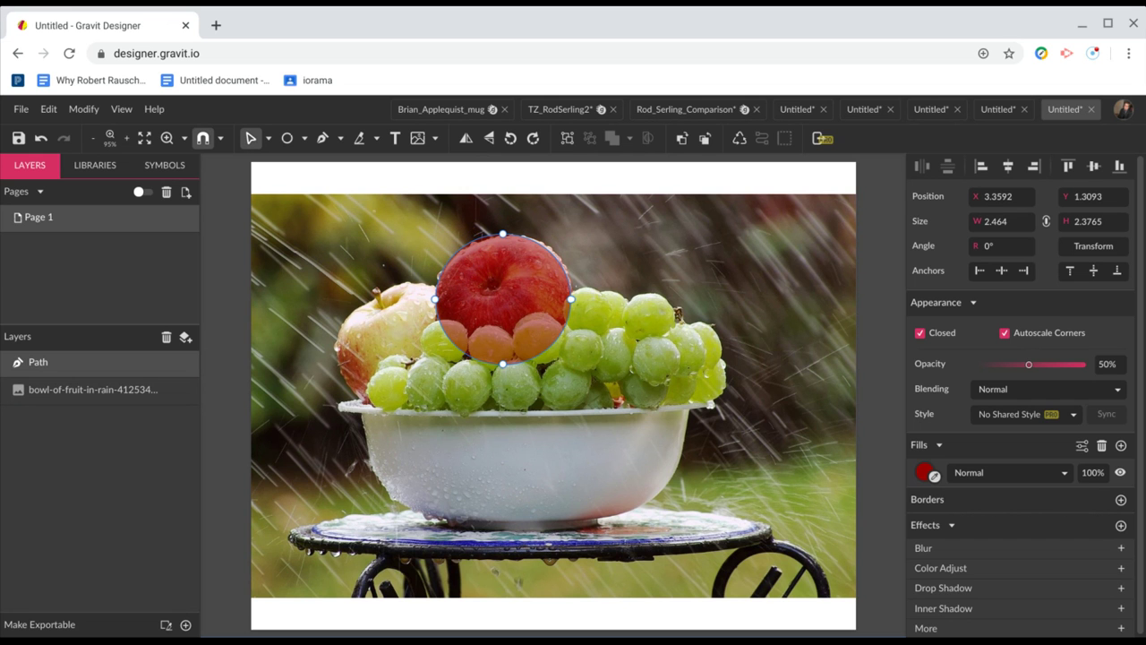
# Bend the path's upper-left and upper-right curves outward to follow the outline of the red apple
pyautogui.moveTo(458, 255); pyautogui.dragTo(464, 259)
pyautogui.scroll(2, 463, 260)
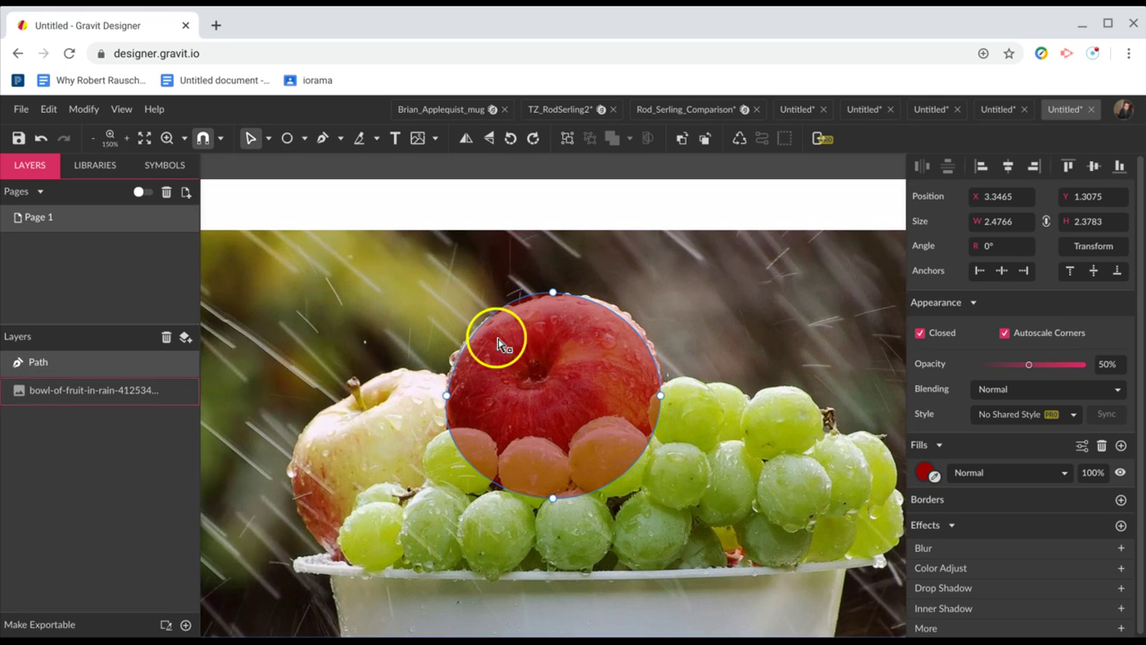
pyautogui.click(202, 139)
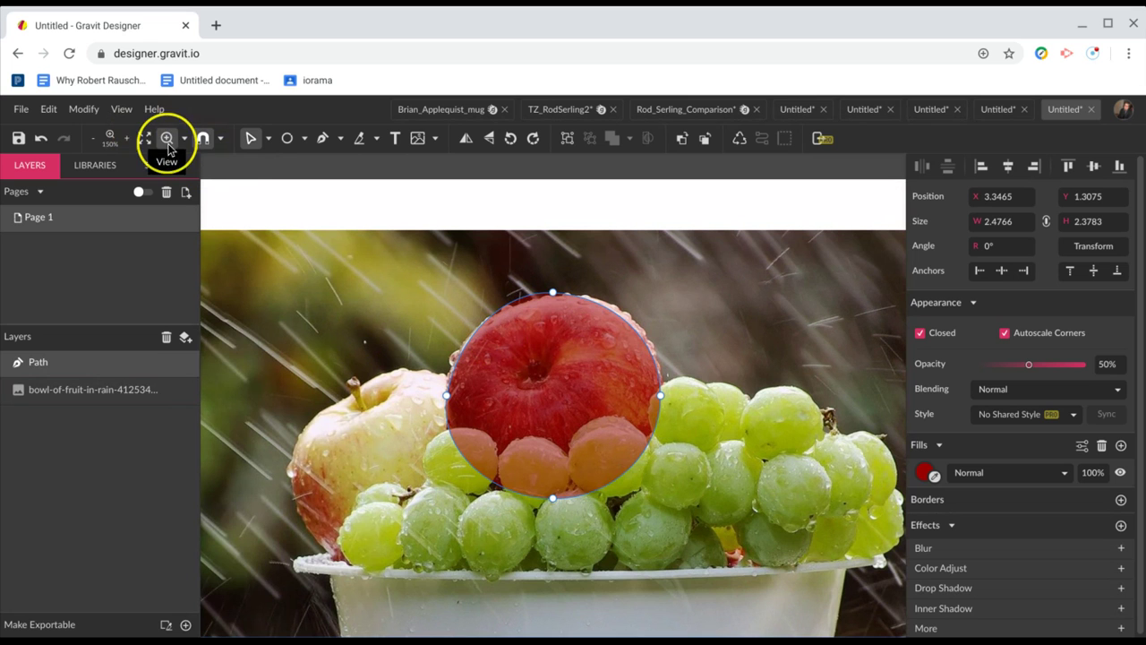
pyautogui.moveTo(524, 322); pyautogui.dragTo(637, 318)
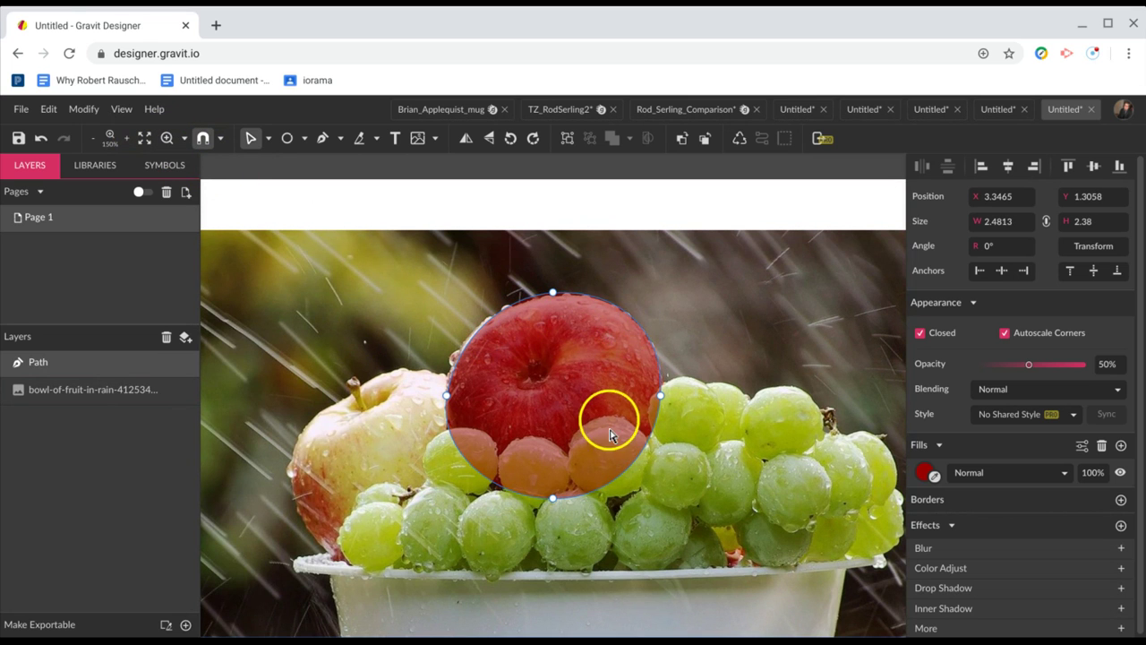
# Bend the apple path's lower-right curve outward and lower its bottom anchor point, making the shape about 2.57 in tall
pyautogui.moveTo(616, 475); pyautogui.dragTo(618, 495)
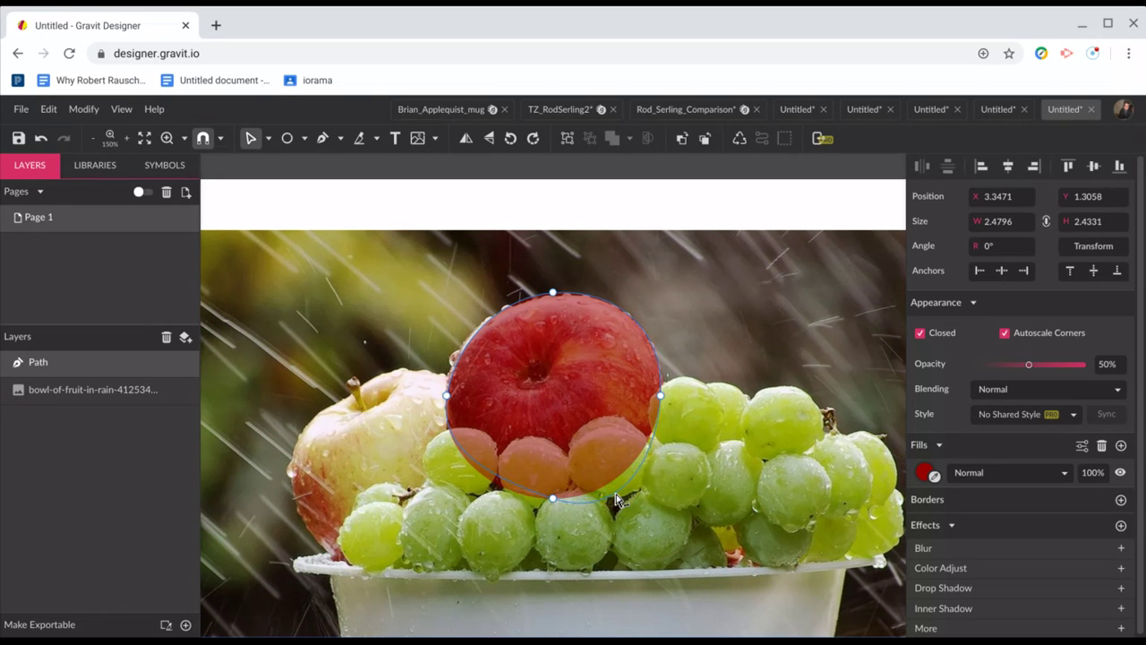
pyautogui.click(553, 499)
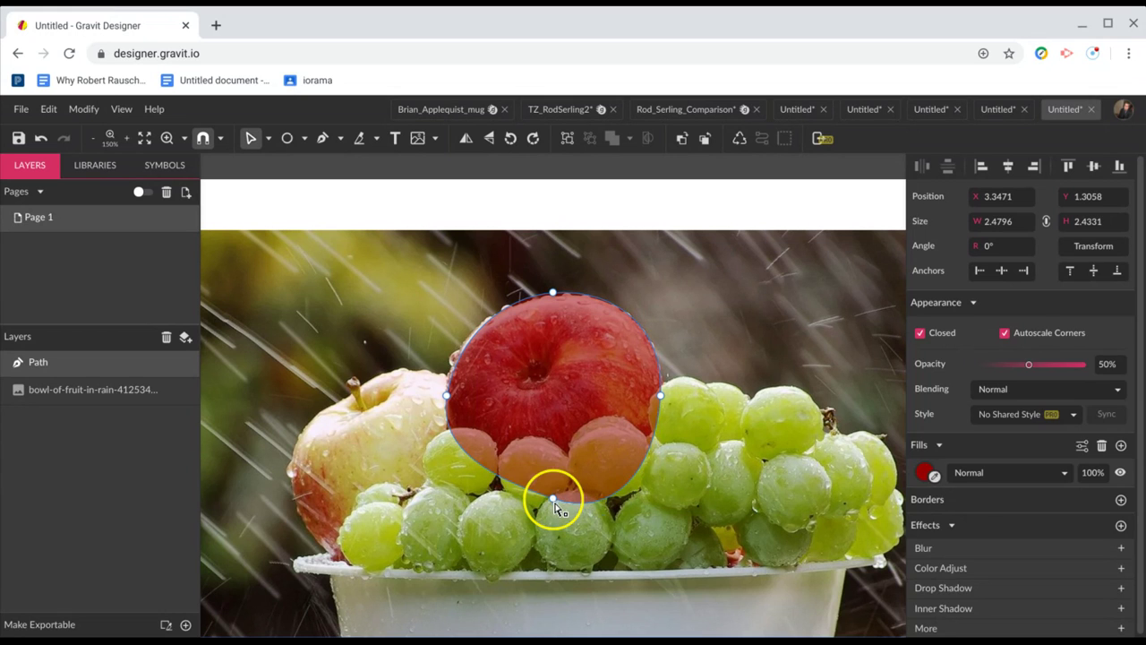
pyautogui.moveTo(557, 508); pyautogui.dragTo(559, 519)
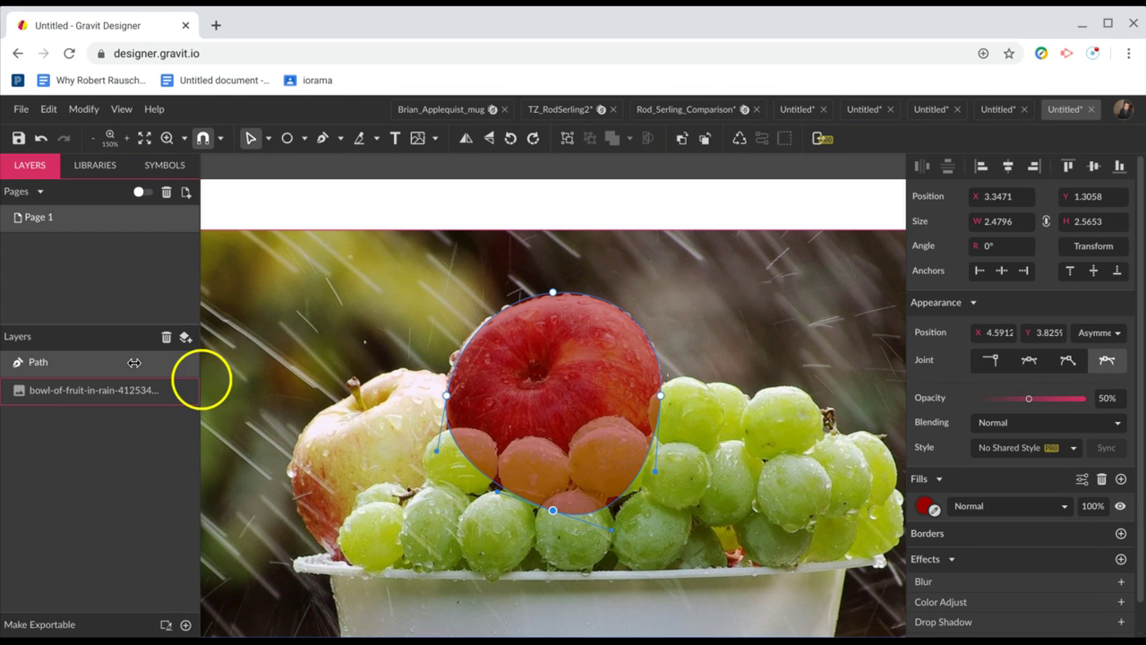
pyautogui.press('Escape')
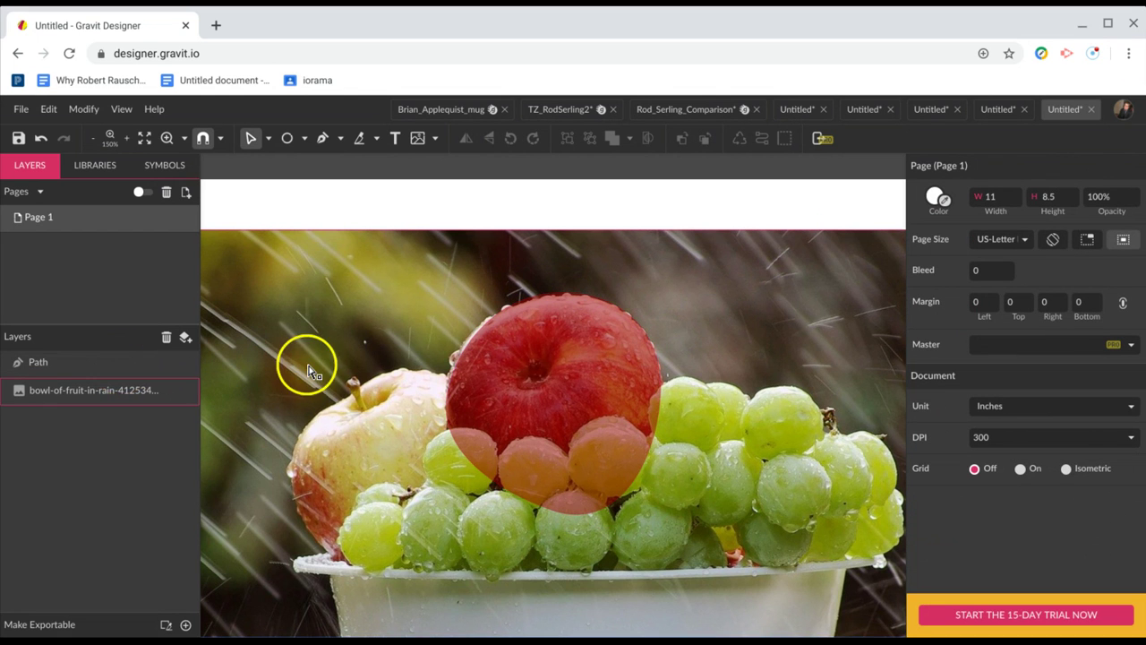
# Undo the green ellipse placed over the upper-right grape
pyautogui.click(616, 397)
pyautogui.click(613, 396)
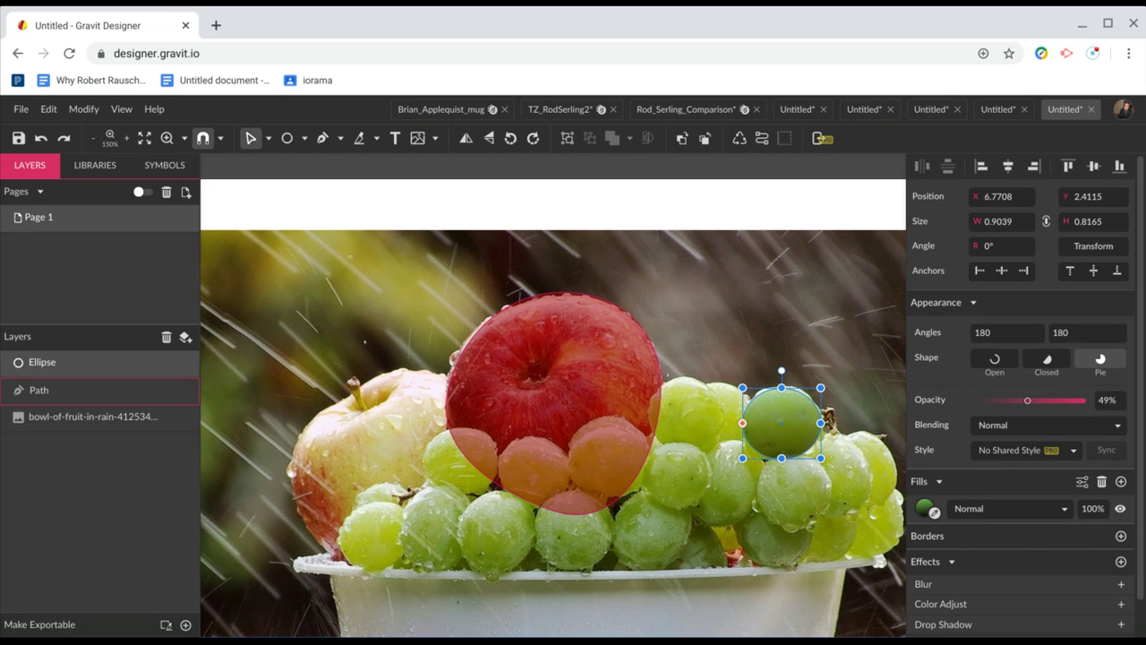
pyautogui.hotkey('ctrl', 'z')
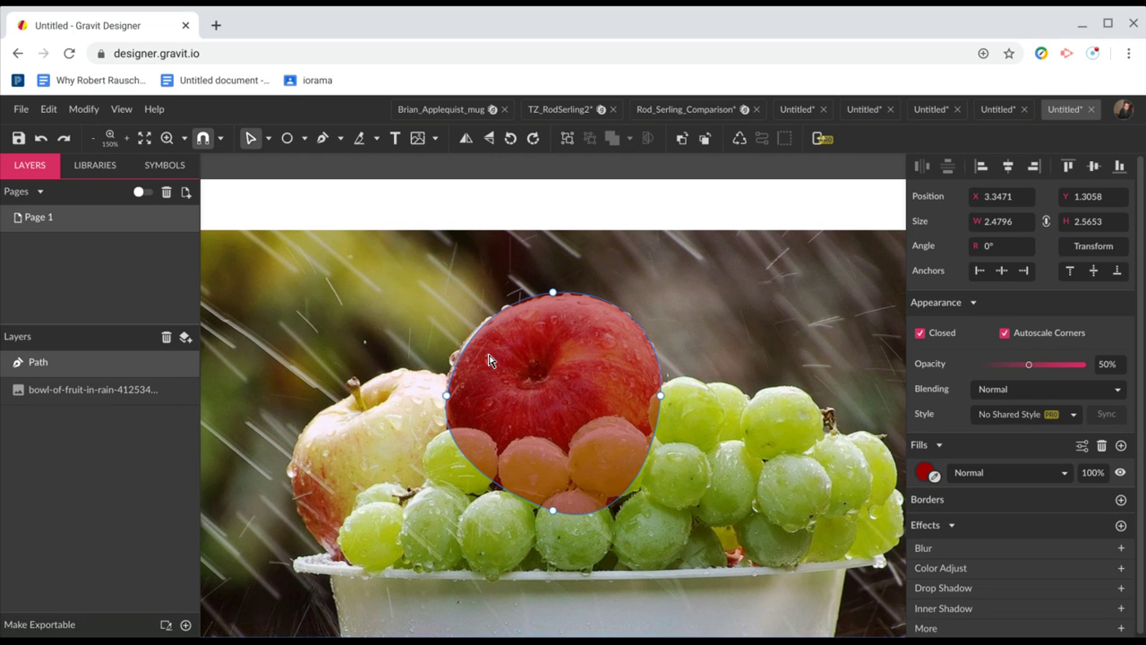
# Select the whole red apple path and duplicate it in place
pyautogui.press('Escape')
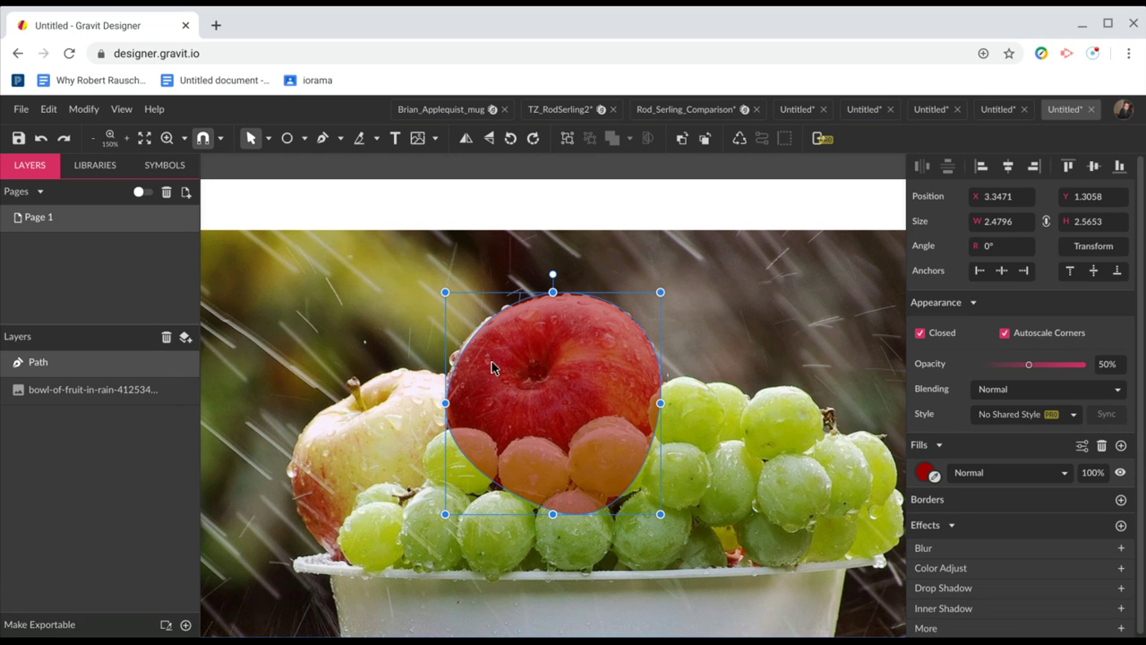
pyautogui.click(528, 356)
pyautogui.hotkey('ctrl', 'd')
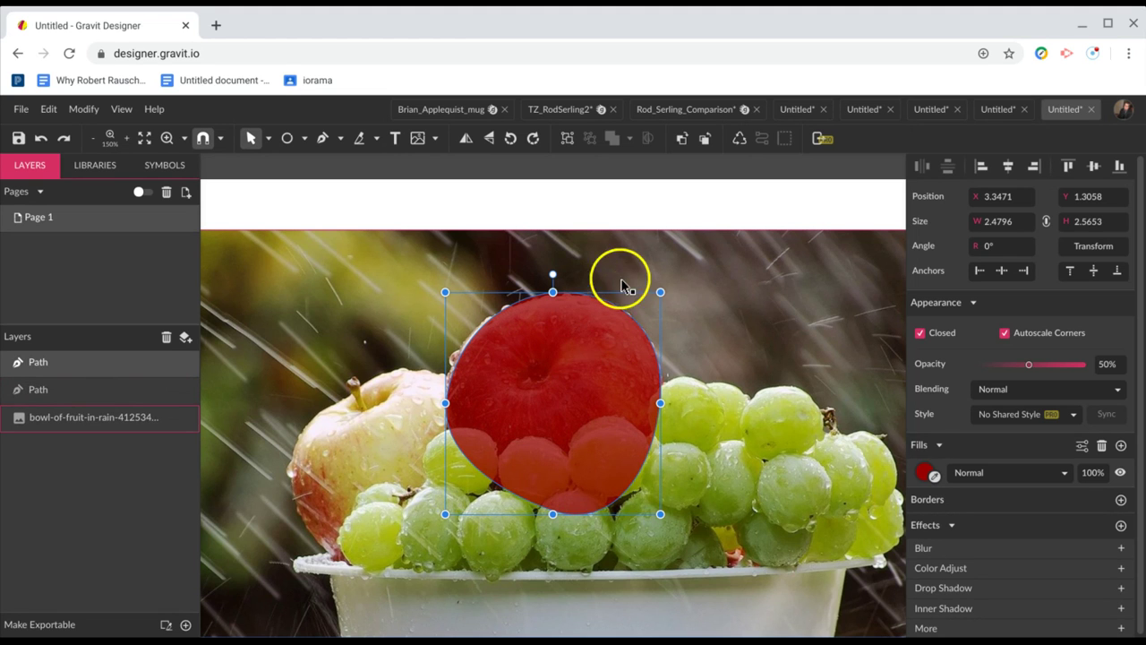
pyautogui.click(1028, 364)
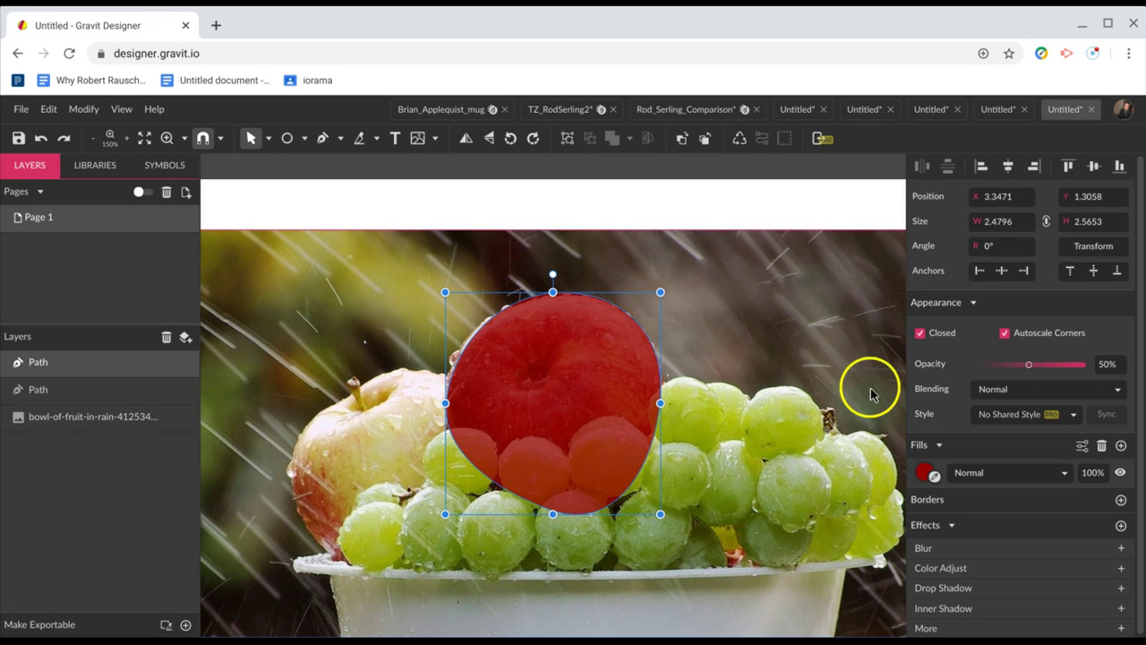
# Change the duplicated apple path's fill from a solid color to a radial gradient
pyautogui.click(925, 475)
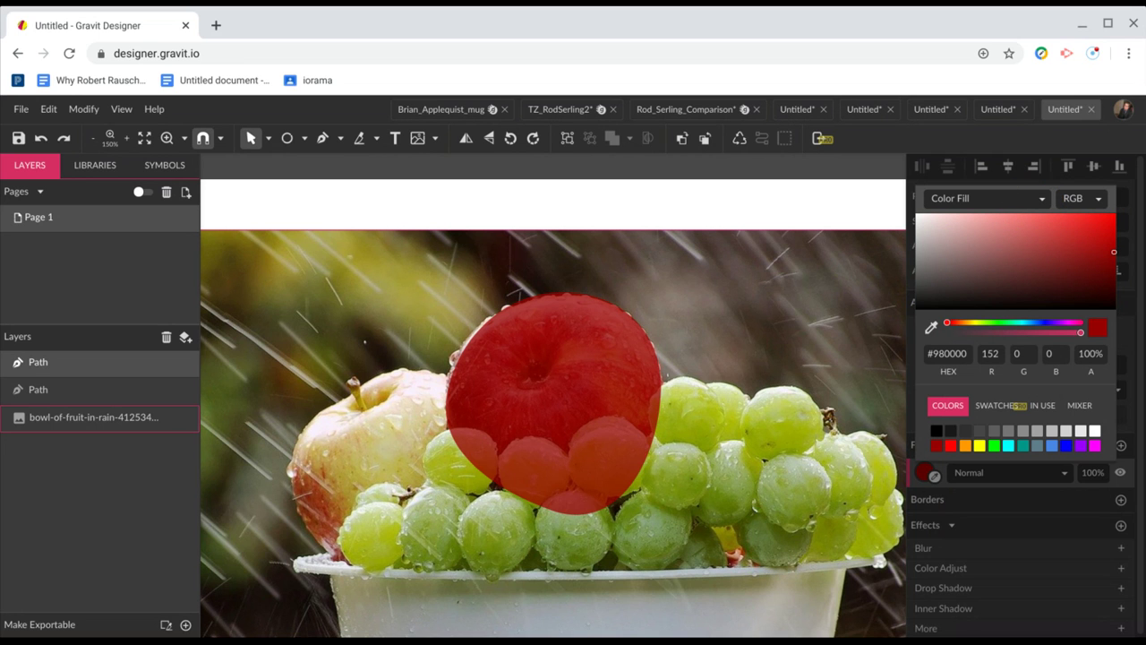
pyautogui.click(1041, 198)
pyautogui.click(994, 274)
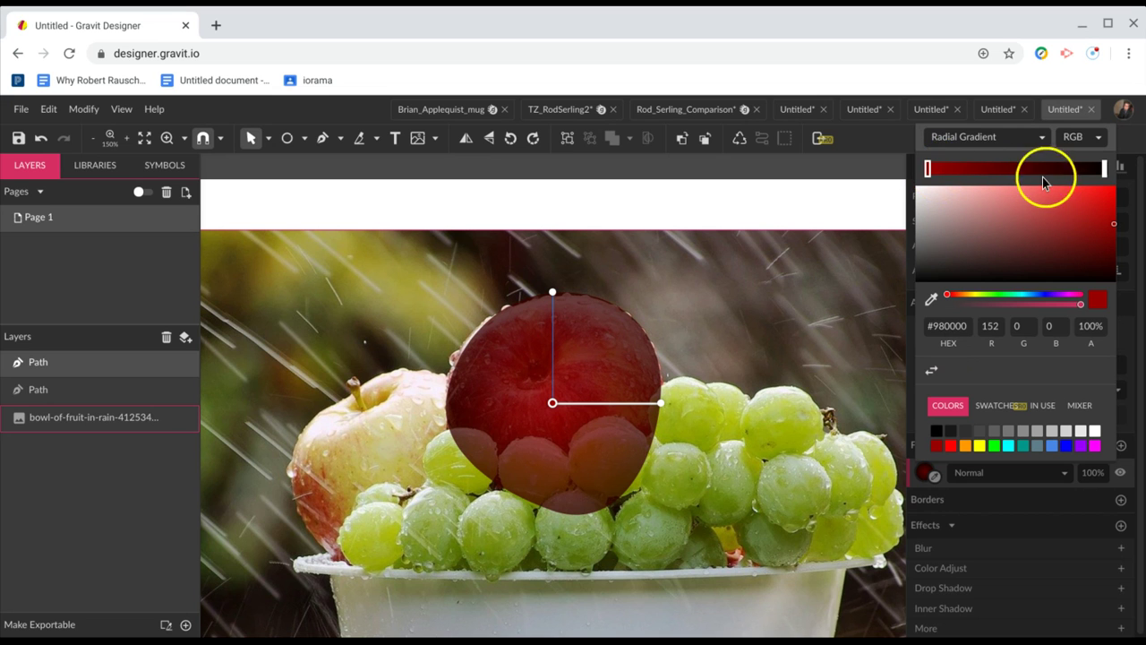
pyautogui.click(1094, 172)
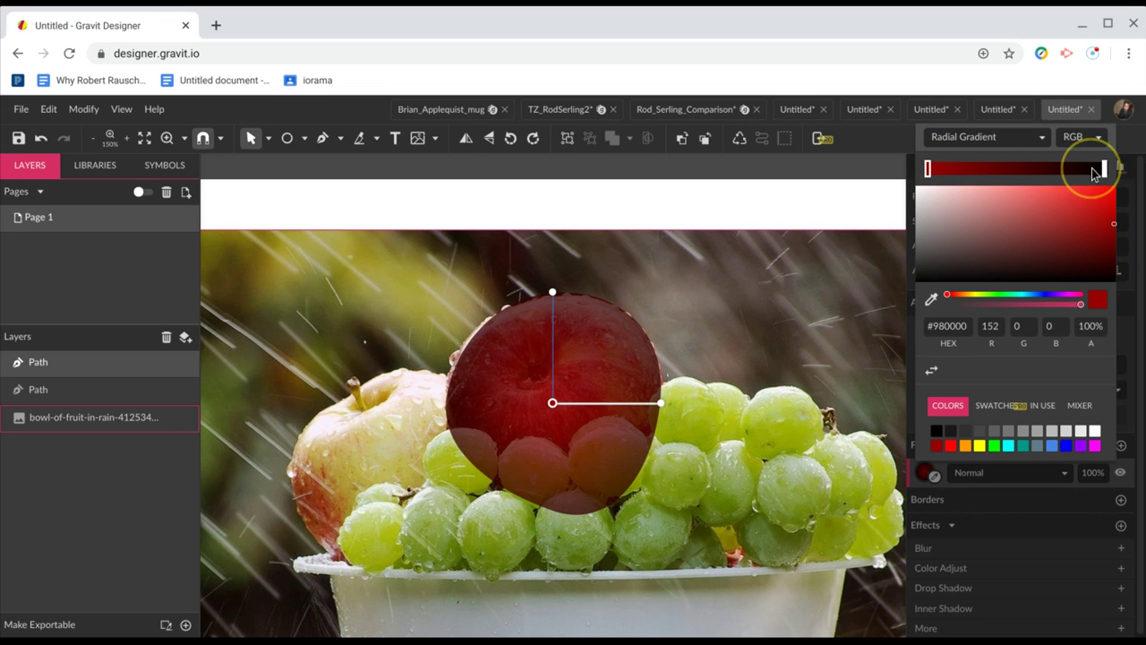
pyautogui.click(1103, 170)
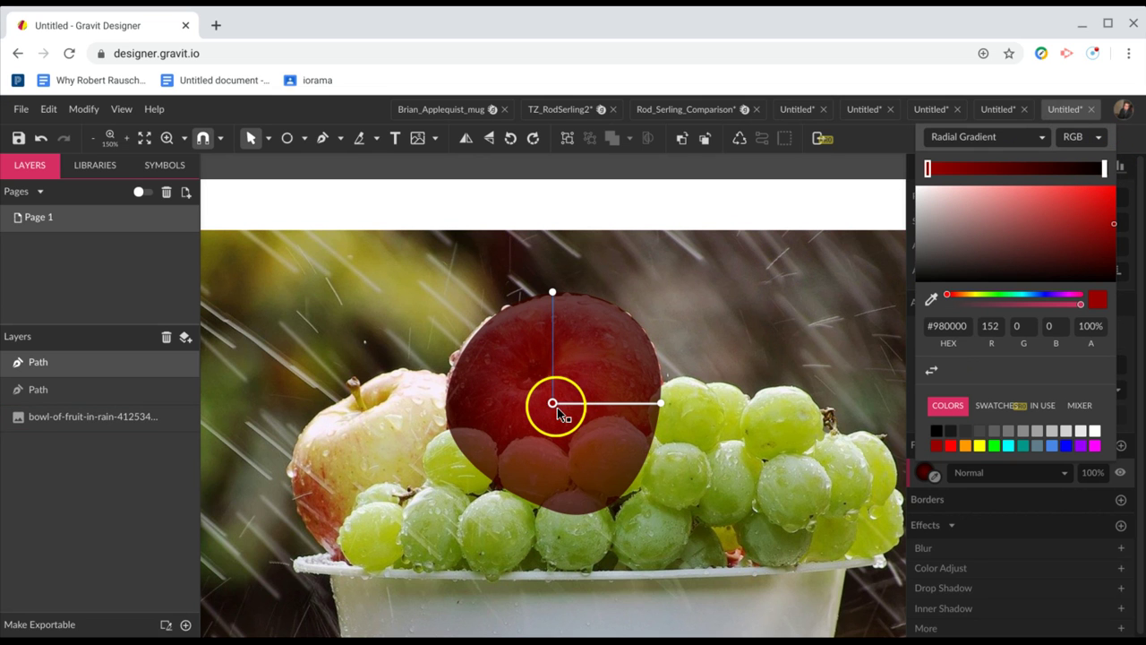
# Try to center the radial gradient on the apple's core and shorten its radius
pyautogui.hscroll(-2, 847, 254)
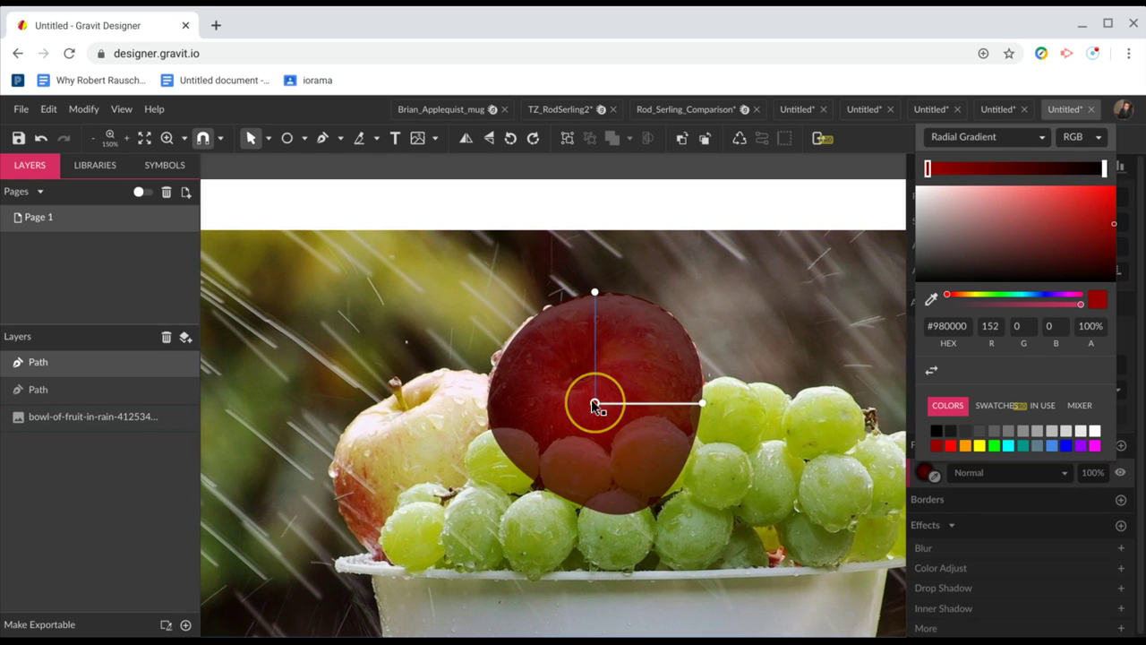
pyautogui.moveTo(595, 402); pyautogui.dragTo(580, 373)
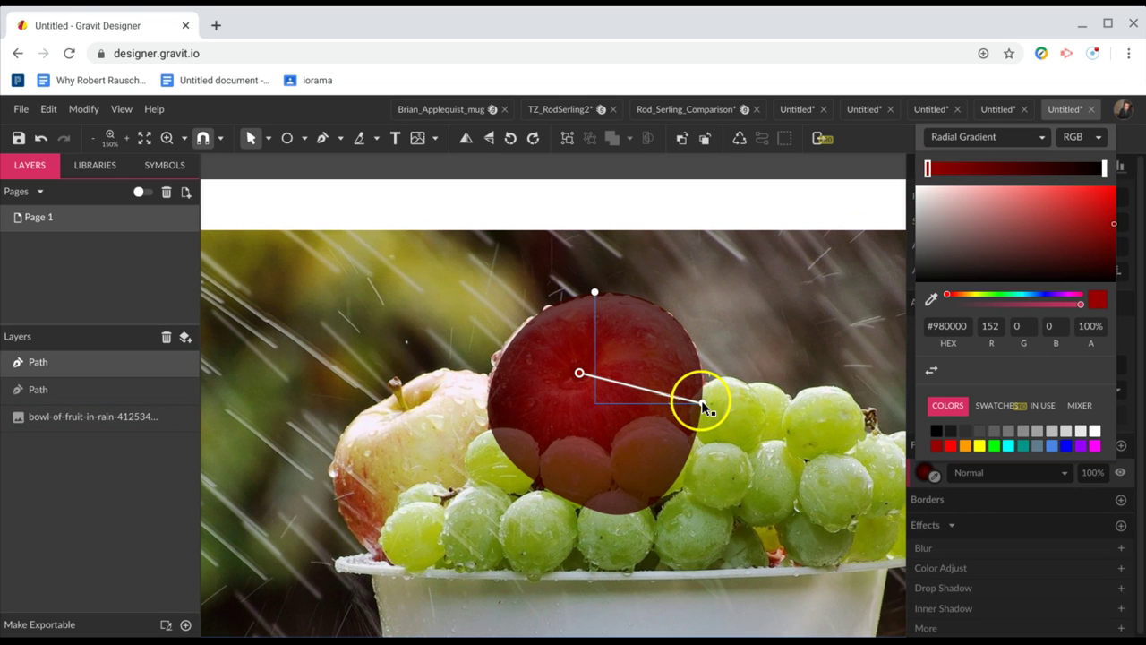
pyautogui.moveTo(703, 405)
pyautogui.mouseDown()
pyautogui.moveTo(630, 376)
pyautogui.moveTo(589, 376)
pyautogui.moveTo(609, 391)
pyautogui.mouseUp()
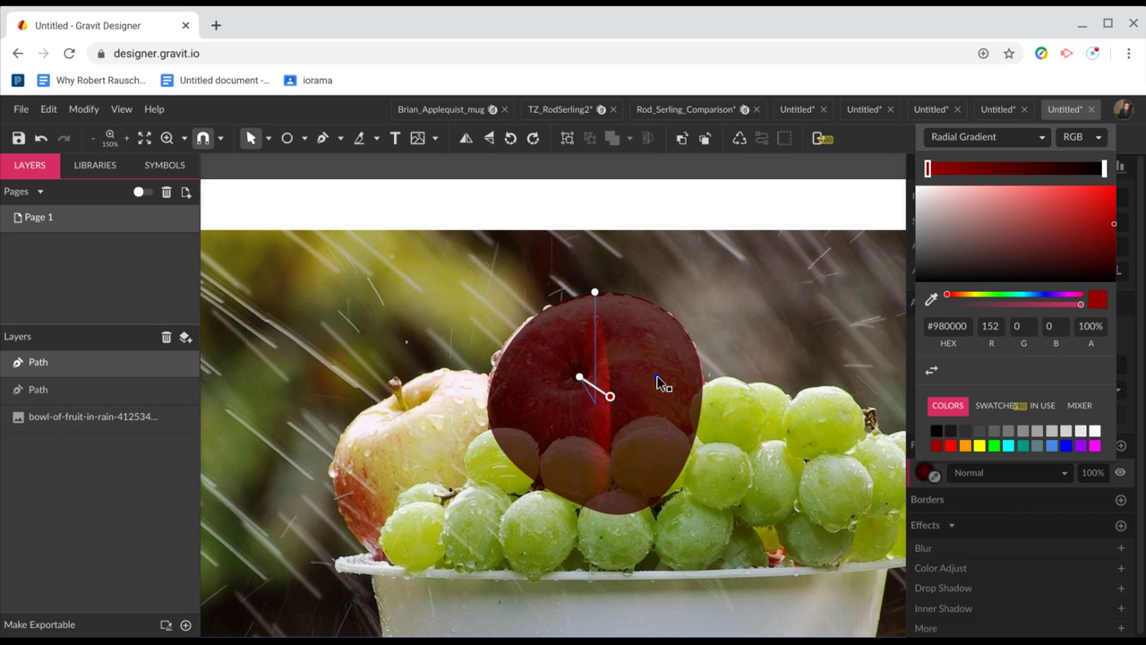
pyautogui.click(612, 397)
pyautogui.press('Escape')
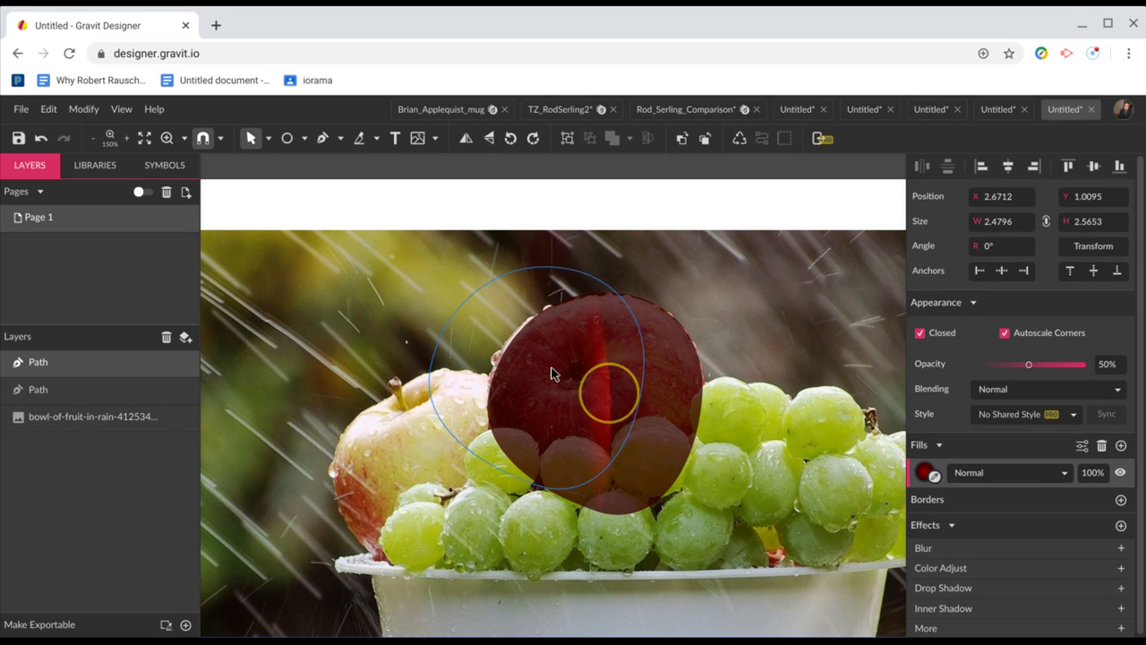
pyautogui.click(616, 426)
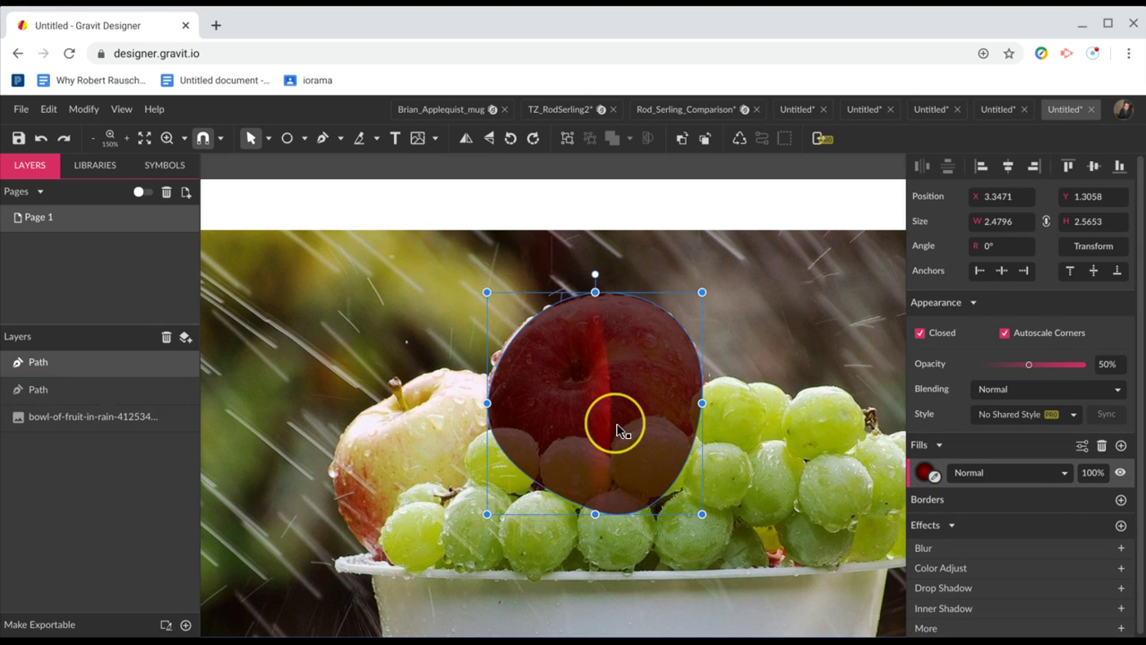
pyautogui.moveTo(619, 430); pyautogui.dragTo(625, 432)
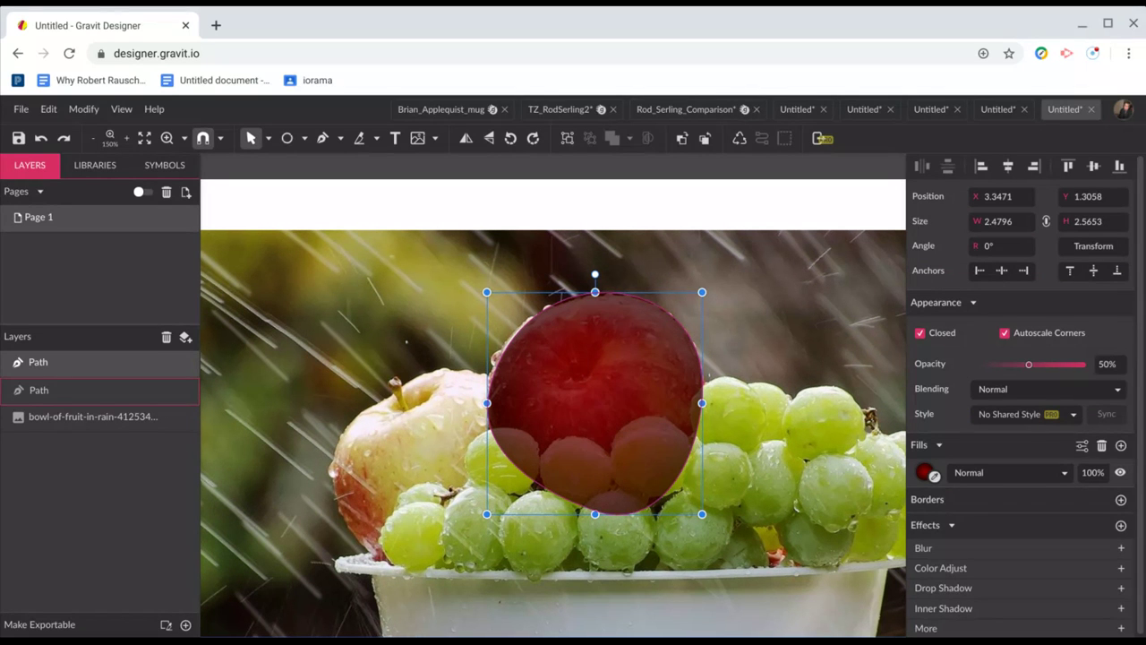
# Color the radial gradient's inner stop dark red #2D0303 and its outer stop bright red #EA0707
pyautogui.click(929, 473)
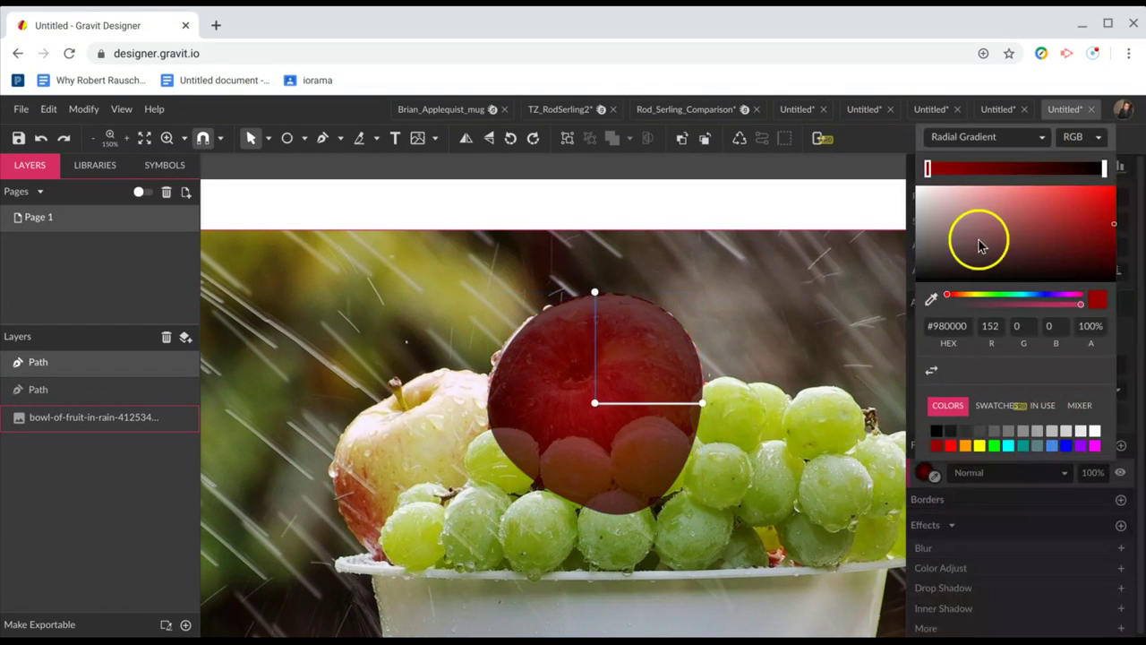
pyautogui.click(928, 171)
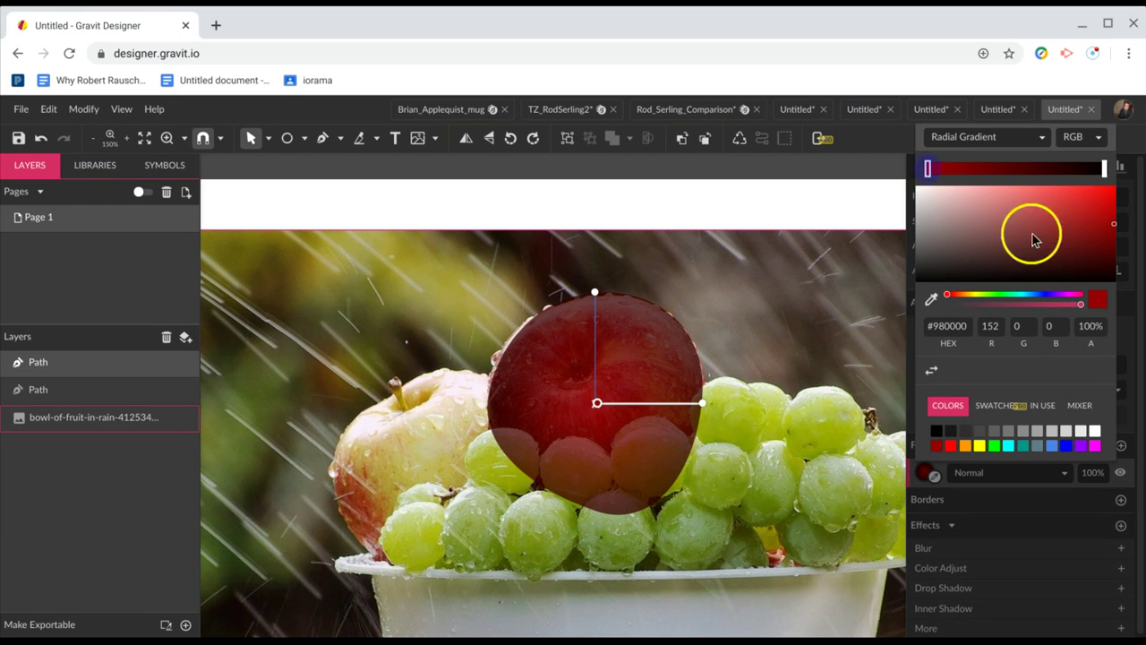
pyautogui.click(1104, 266)
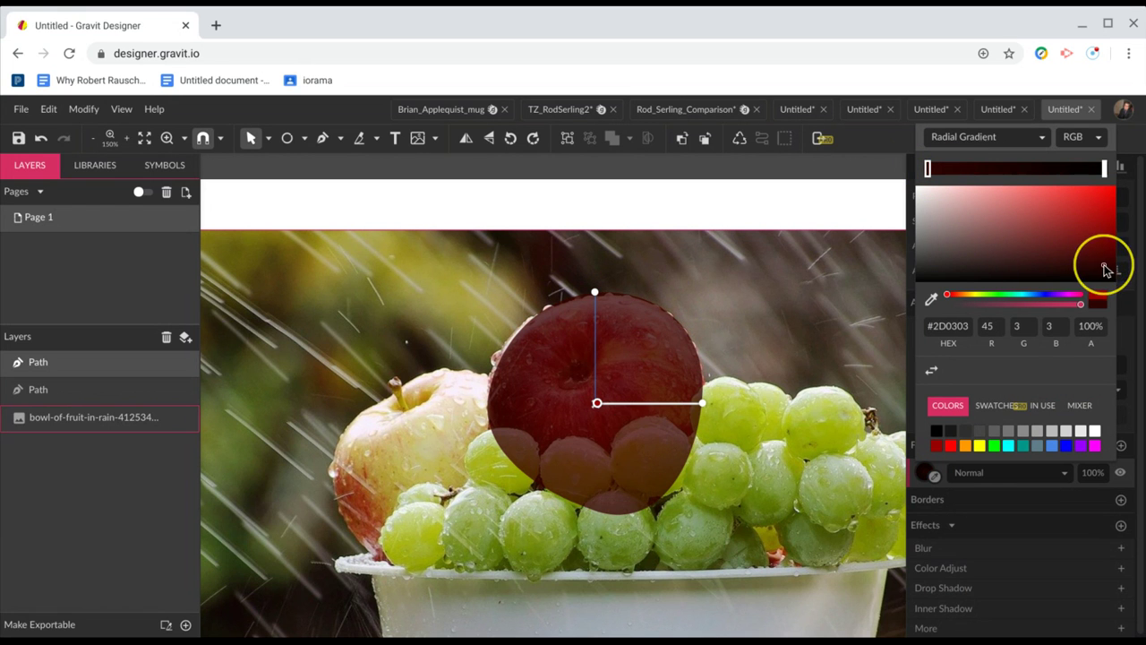
pyautogui.click(1105, 170)
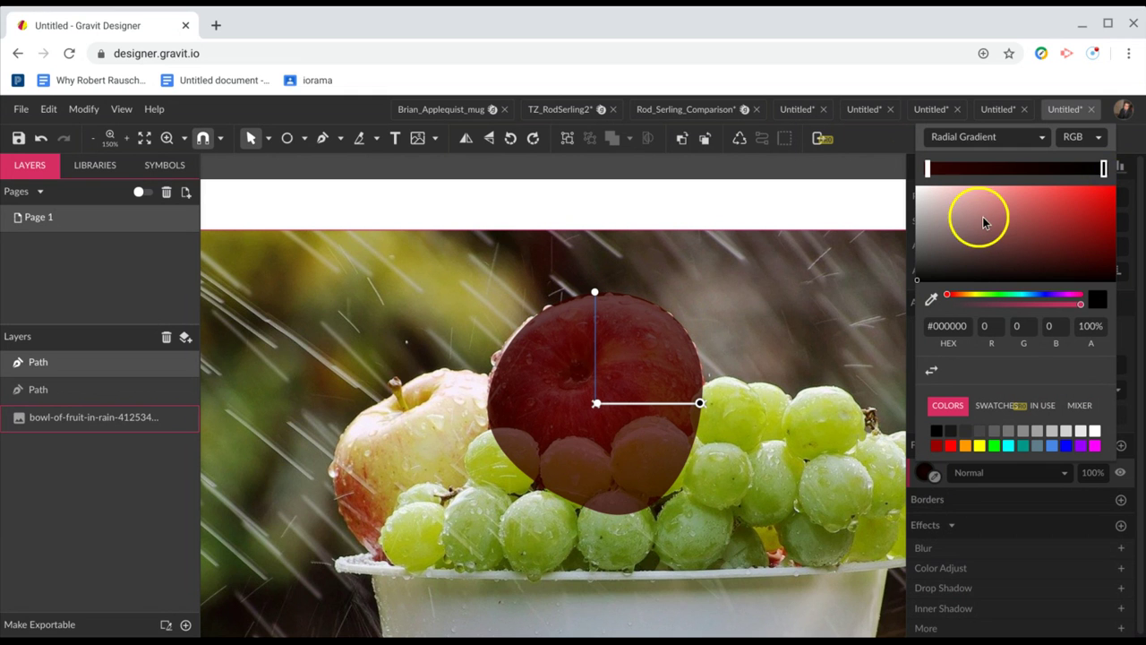
pyautogui.click(1111, 197)
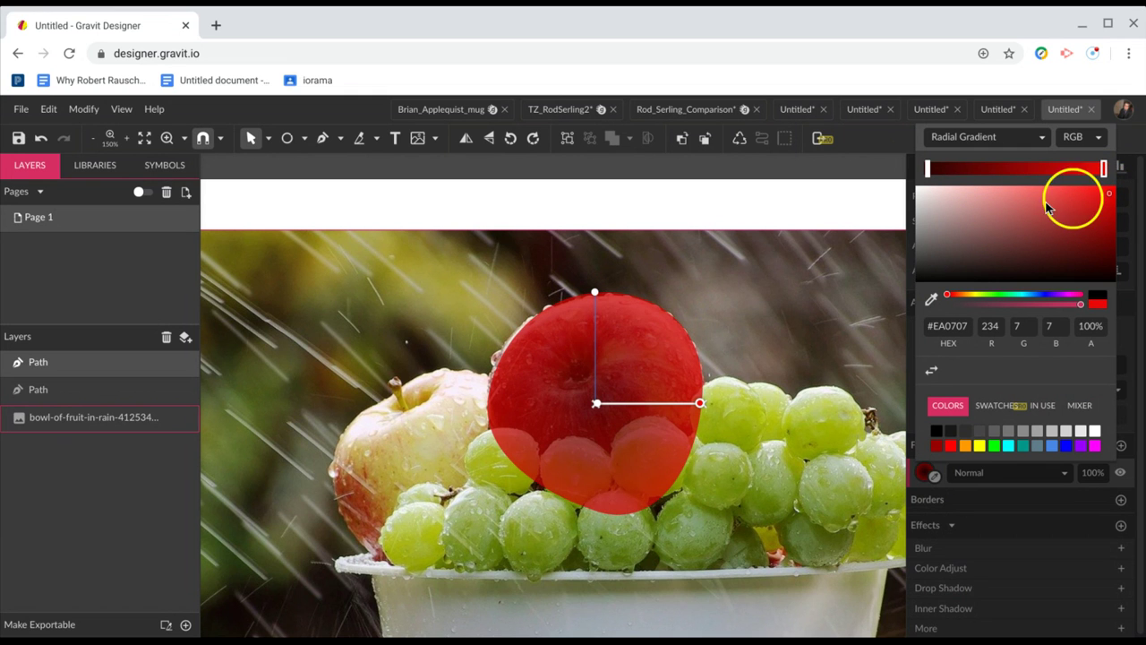
# Move the gradient's center up to the apple's core and shift the dark inner stop slightly outward
pyautogui.moveTo(598, 408); pyautogui.dragTo(583, 379)
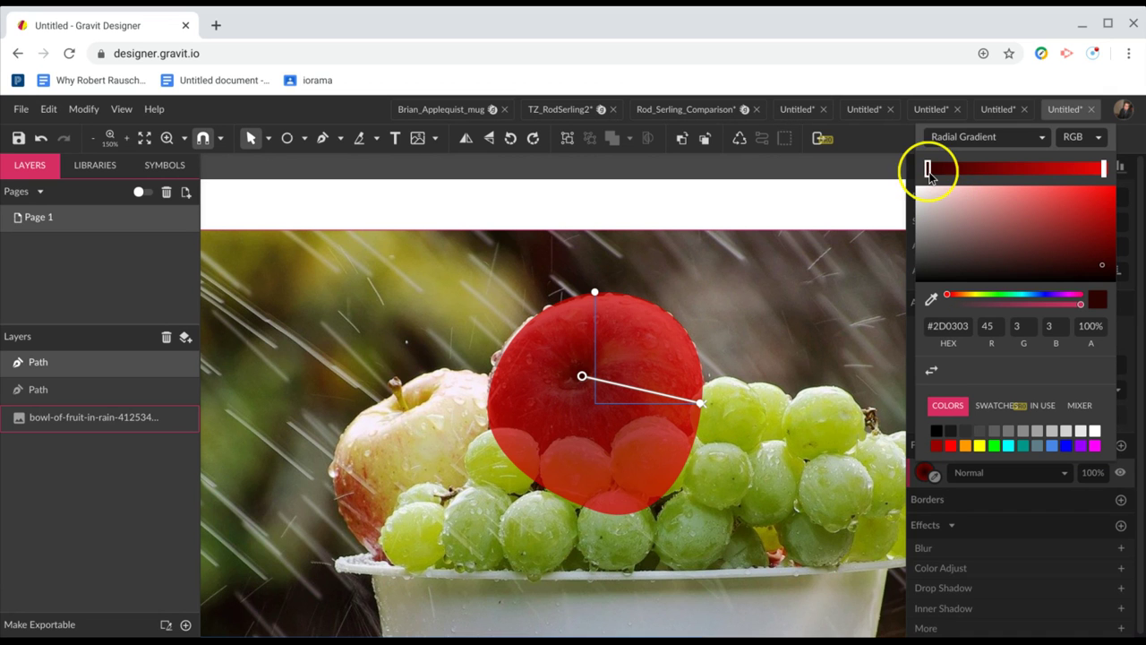
pyautogui.moveTo(927, 170); pyautogui.dragTo(959, 176)
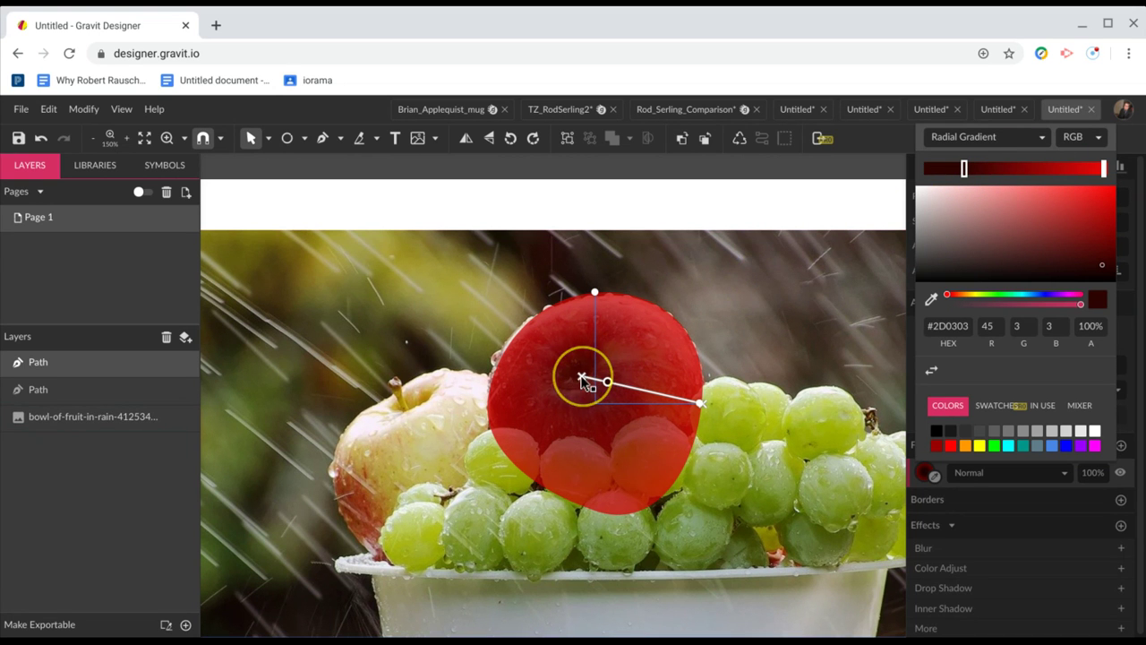
pyautogui.moveTo(583, 377); pyautogui.dragTo(571, 369)
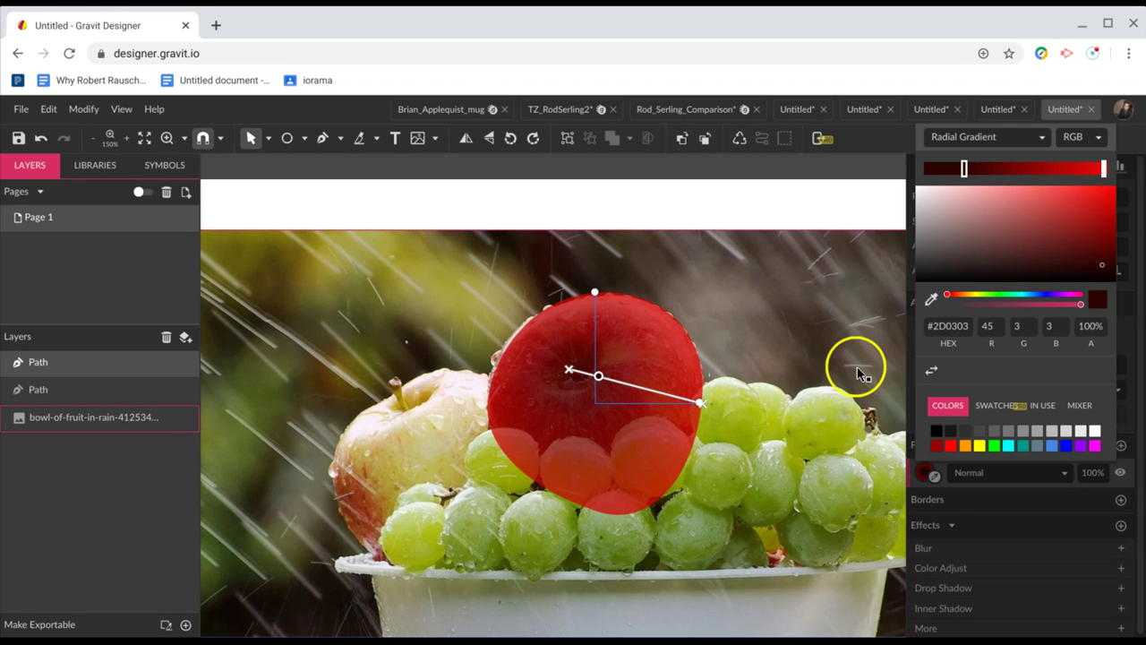
pyautogui.click(764, 335)
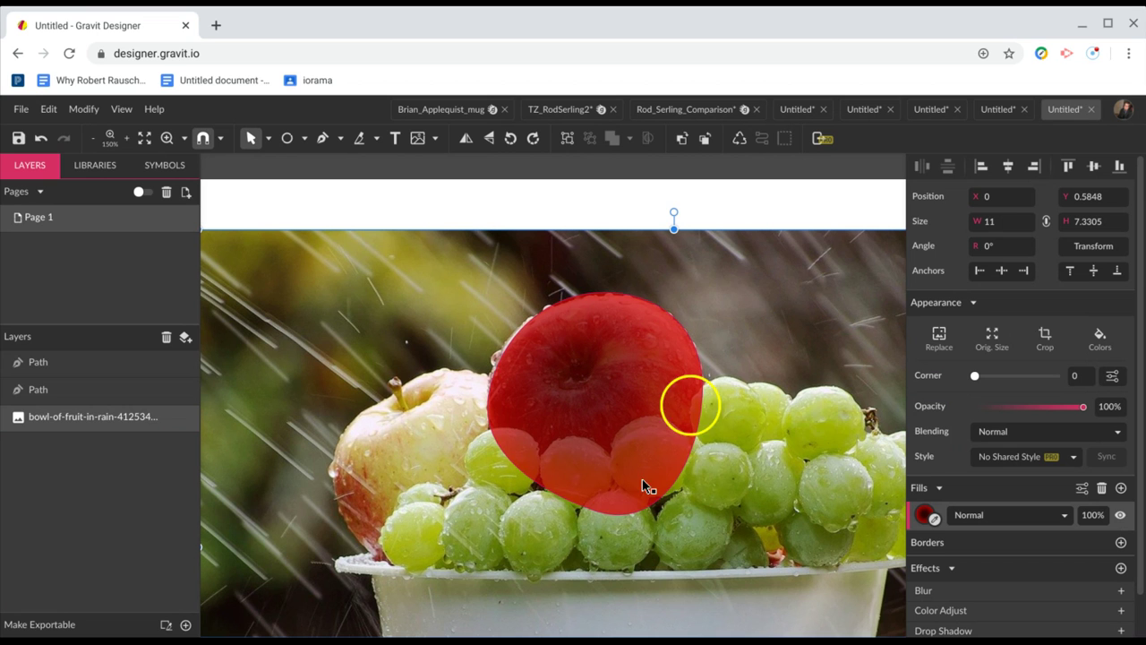
# Add an Inner Shadow effect with a 20px blur to the gradient-filled apple path
pyautogui.click(658, 322)
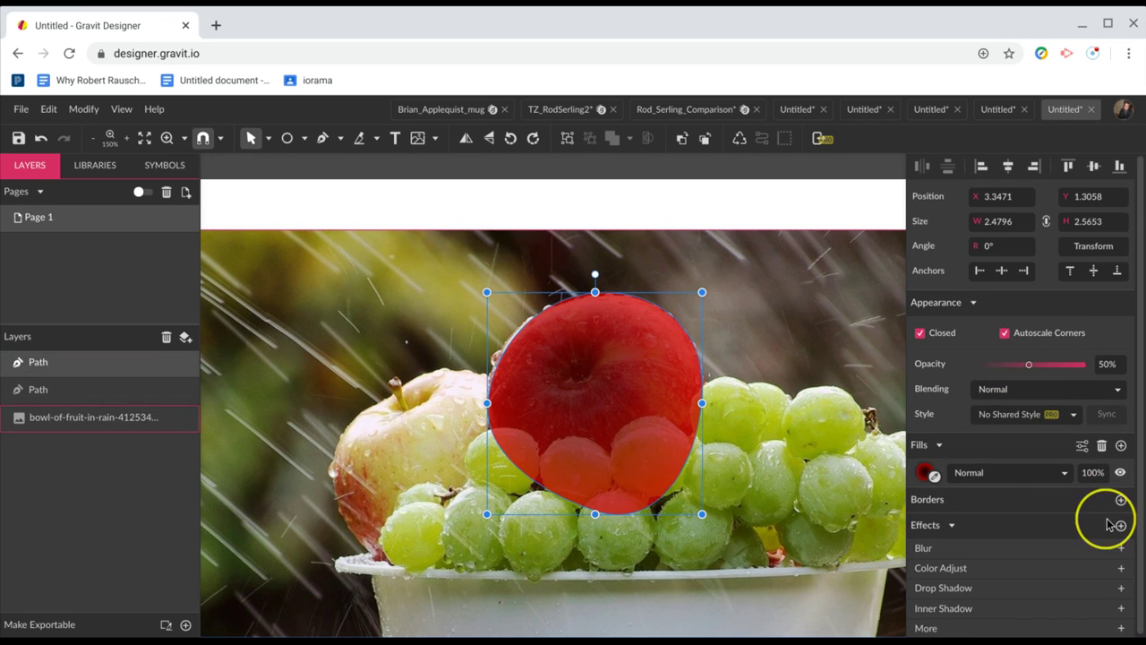
pyautogui.click(967, 608)
pyautogui.click(1010, 583)
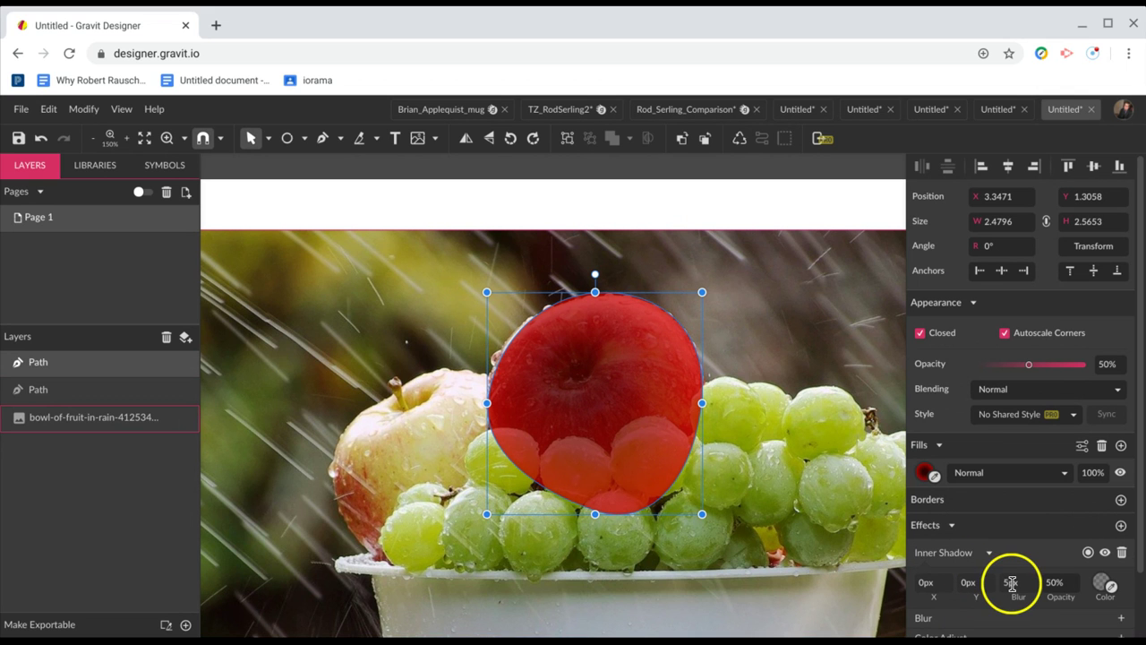
pyautogui.doubleClick(1010, 582)
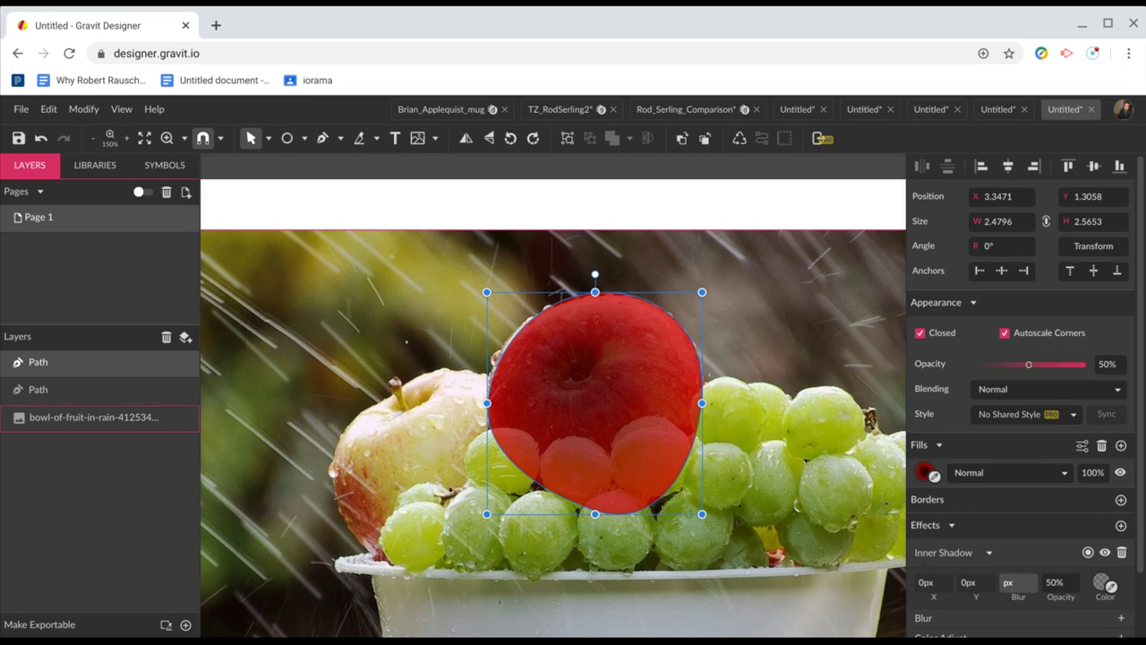
pyautogui.press('Return')
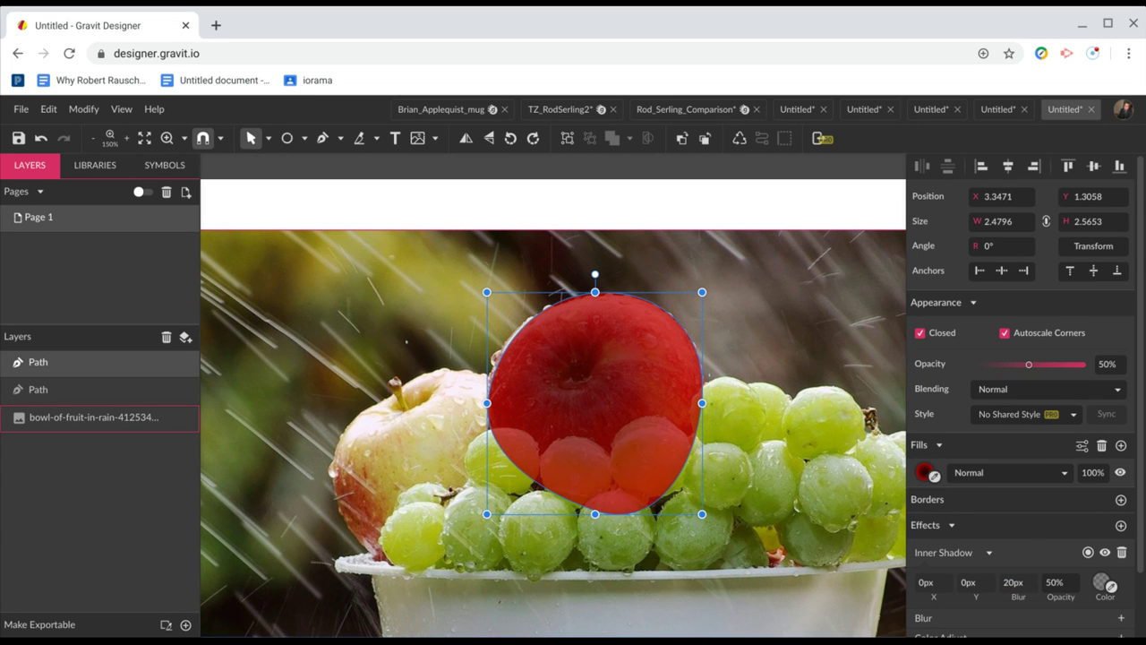
# Hide the bowl-of-fruit photo layer so only the apple shapes show on the page
pyautogui.click(767, 285)
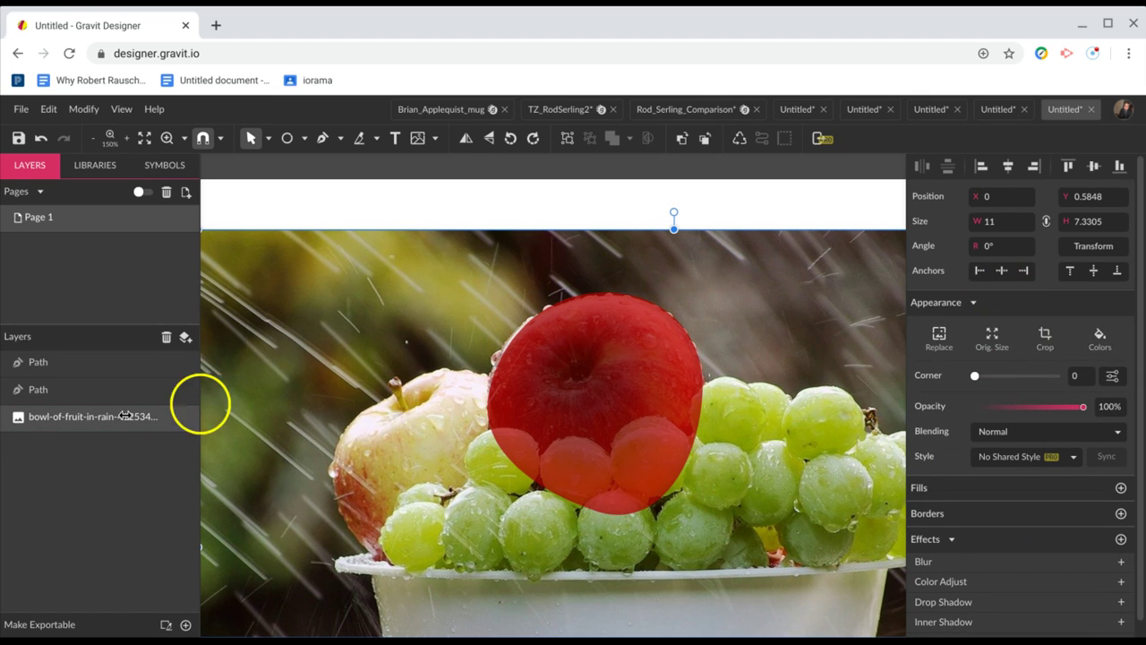
pyautogui.click(191, 418)
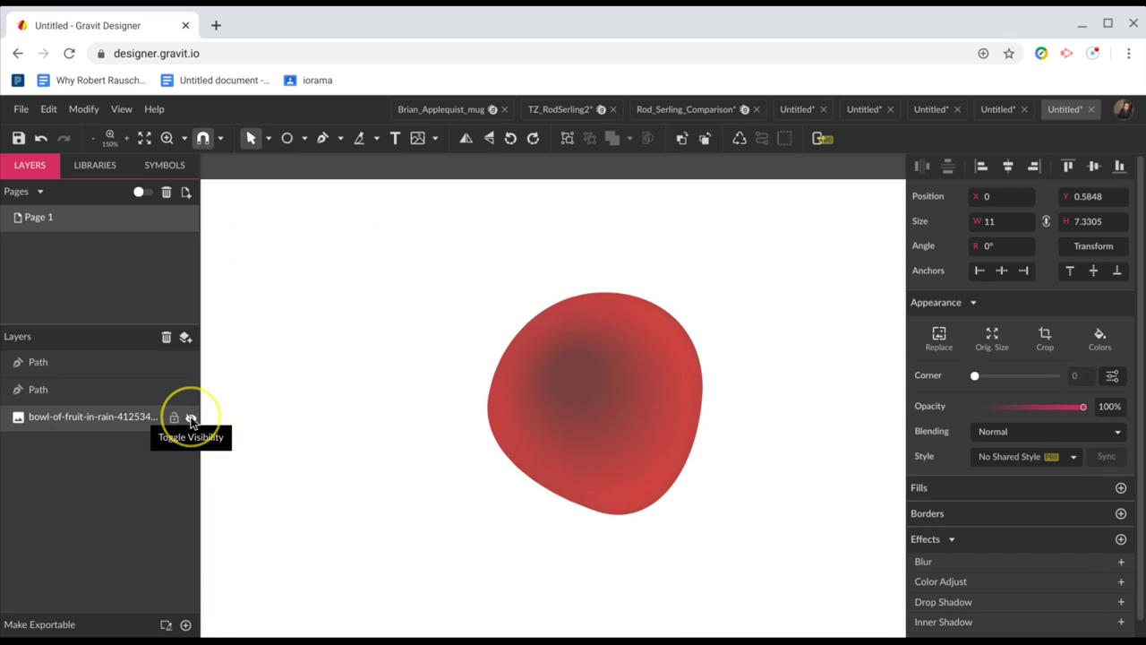
pyautogui.click(189, 417)
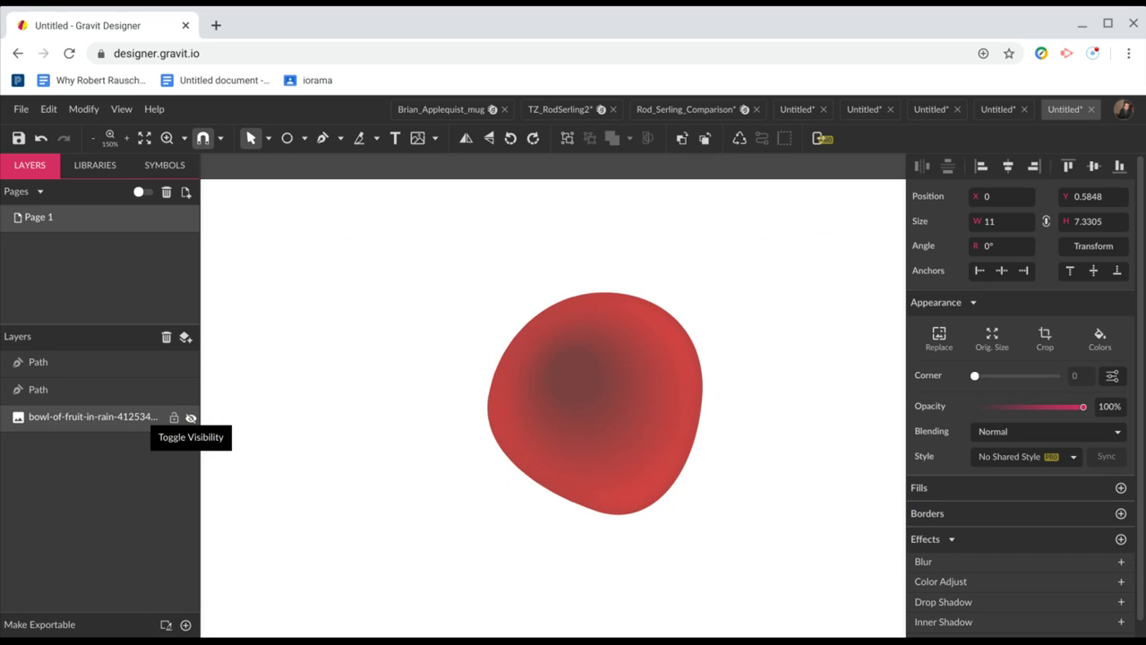
# Show the hidden bowl-of-fruit photo layer again as a tracing reference for the grapes
pyautogui.click(190, 418)
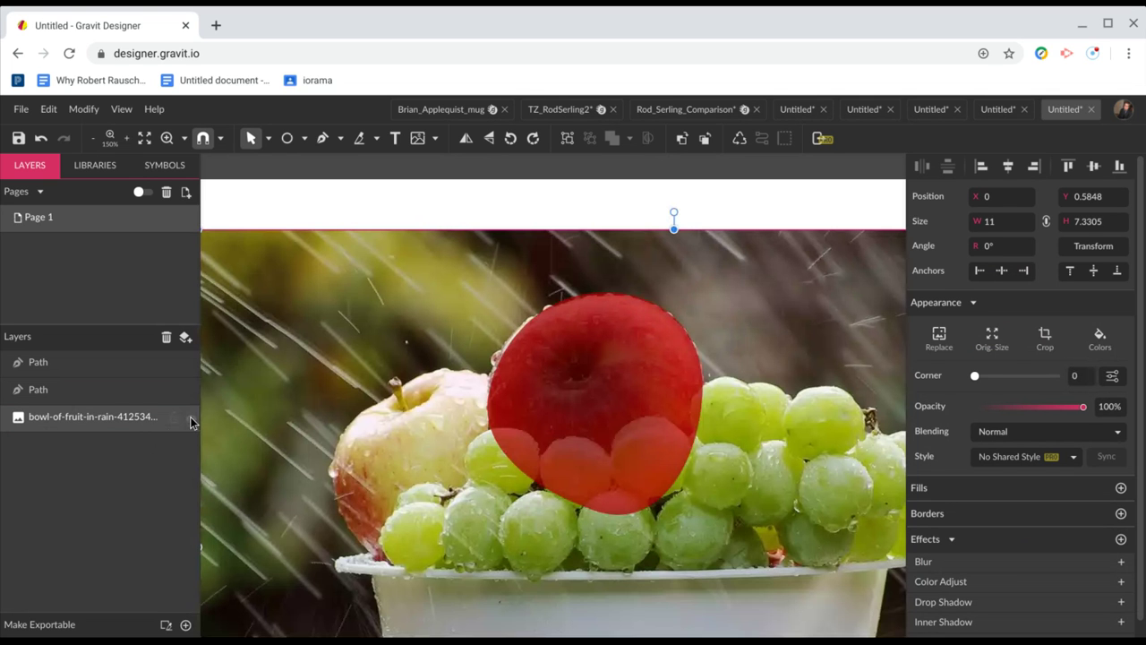
pyautogui.click(615, 447)
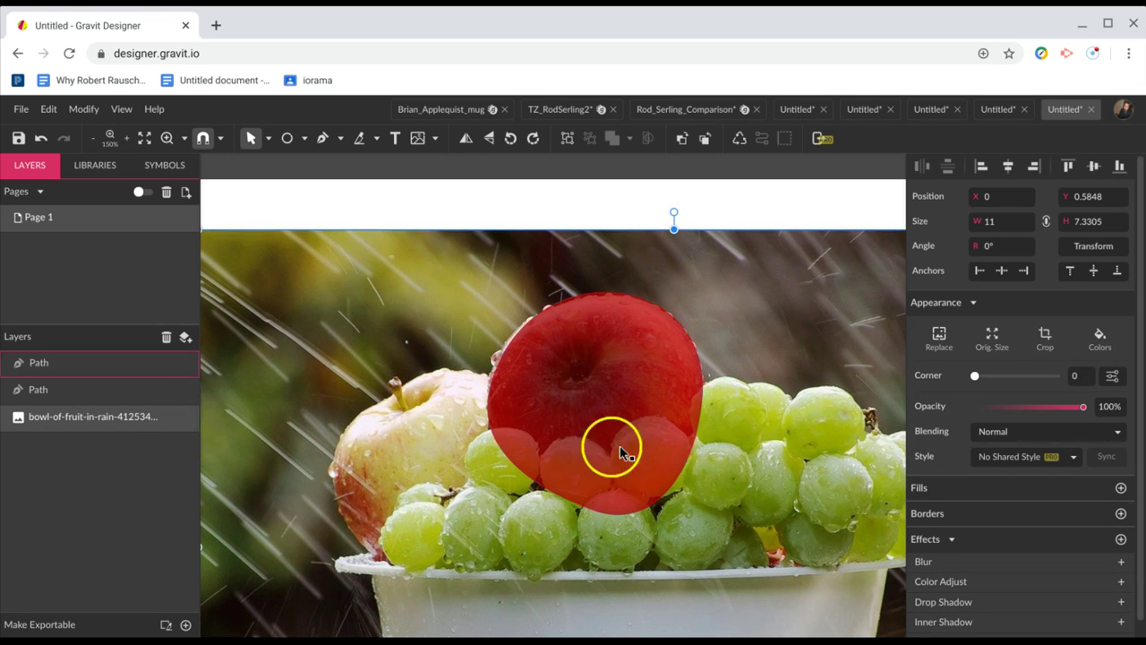
pyautogui.hscroll(3, 623, 445)
pyautogui.click(639, 388)
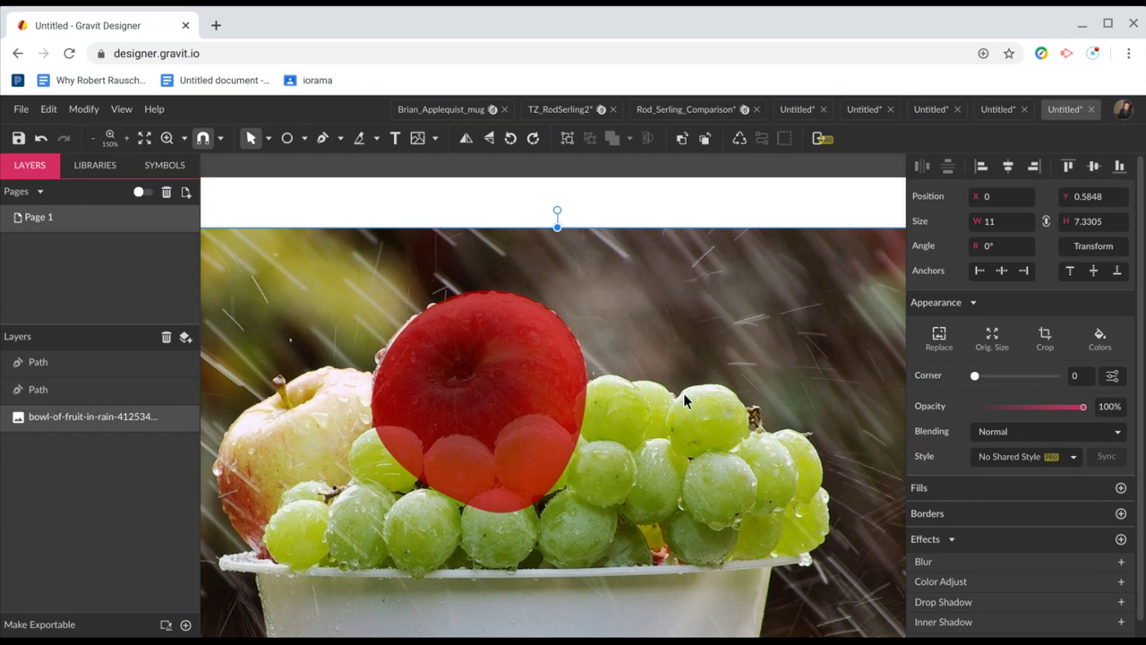
# Draw an ellipse about 0.94 by 0.88 in over the upper grape near the stem and set its opacity to 56%
pyautogui.press('e')
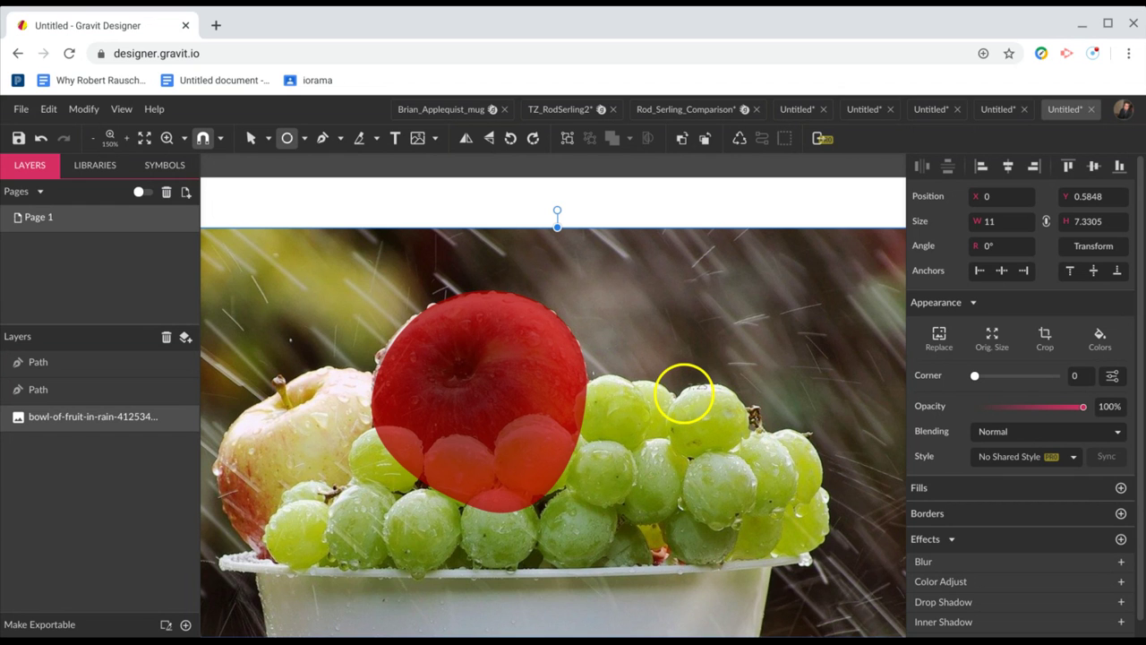
pyautogui.moveTo(684, 388)
pyautogui.mouseDown()
pyautogui.moveTo(712, 439)
pyautogui.moveTo(739, 440)
pyautogui.moveTo(767, 469)
pyautogui.mouseUp()
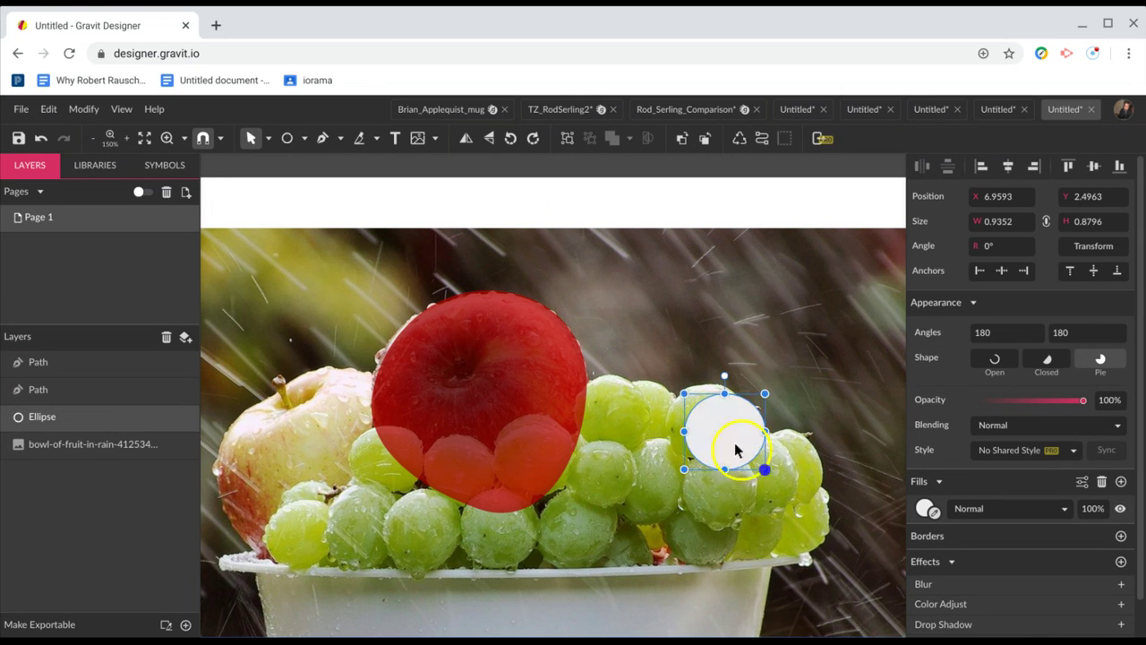
pyautogui.moveTo(724, 432); pyautogui.dragTo(704, 417)
pyautogui.moveTo(1024, 412); pyautogui.dragTo(1037, 403)
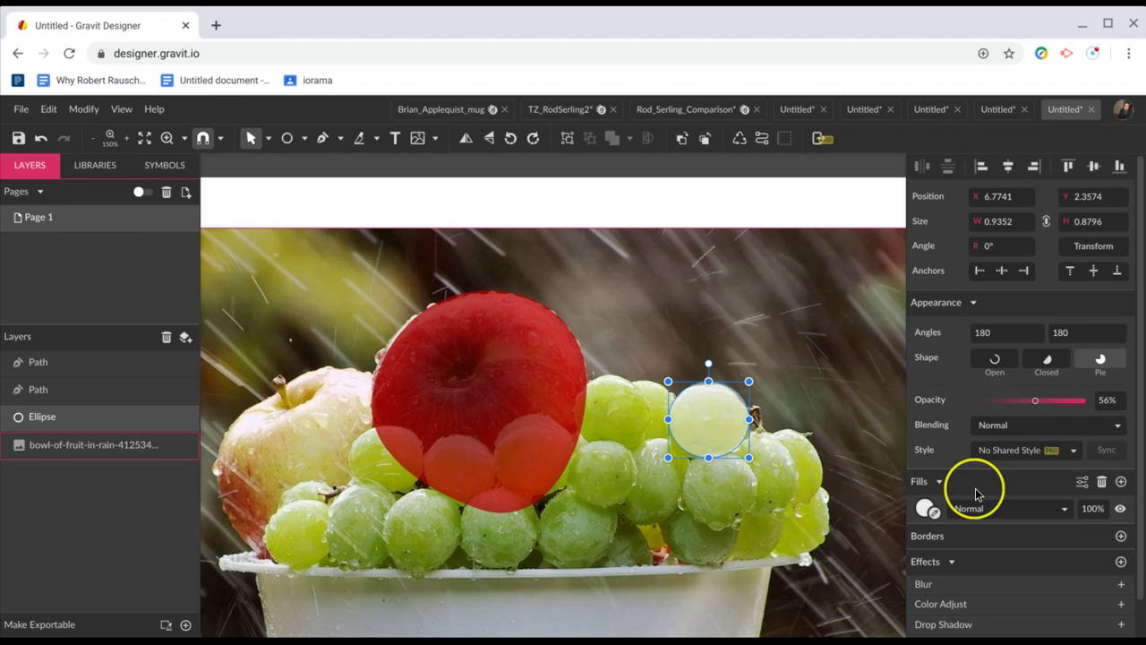
# Fill the grape ellipse with light green #B8EC75
pyautogui.click(928, 509)
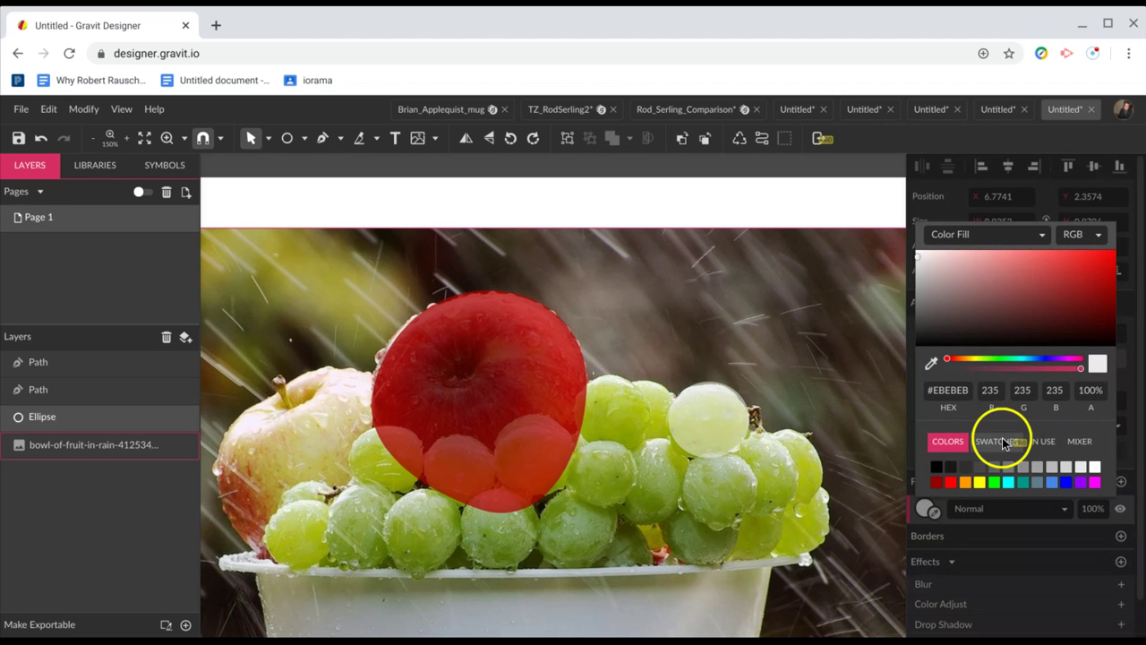
pyautogui.click(987, 360)
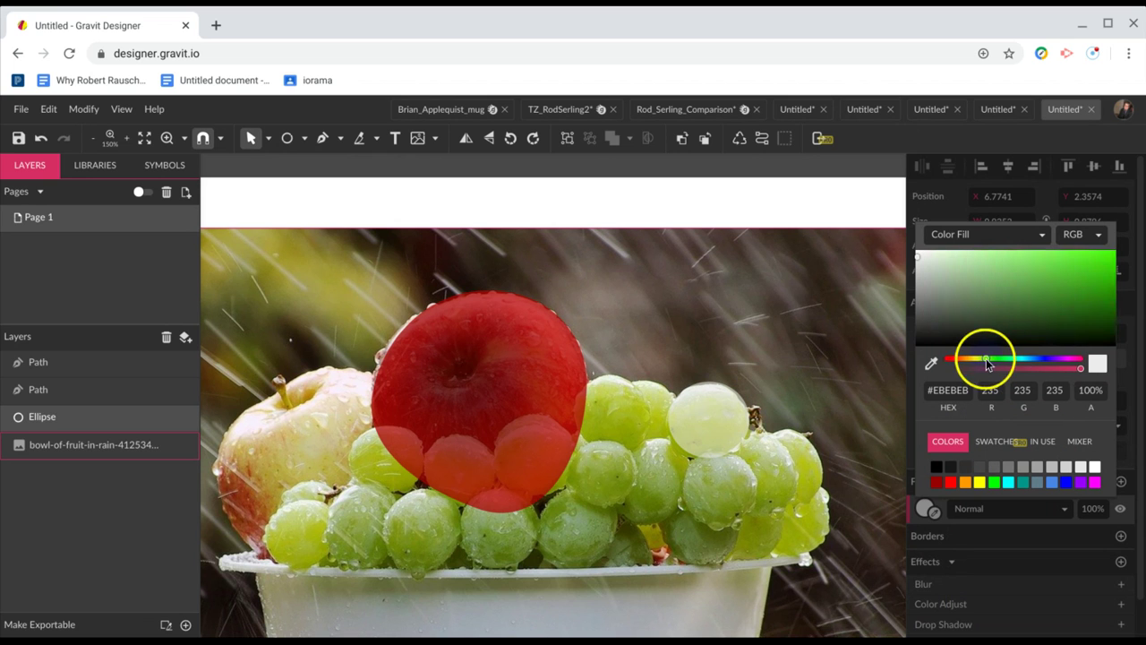
pyautogui.moveTo(987, 362); pyautogui.dragTo(981, 362)
pyautogui.moveTo(1023, 250); pyautogui.dragTo(1017, 259)
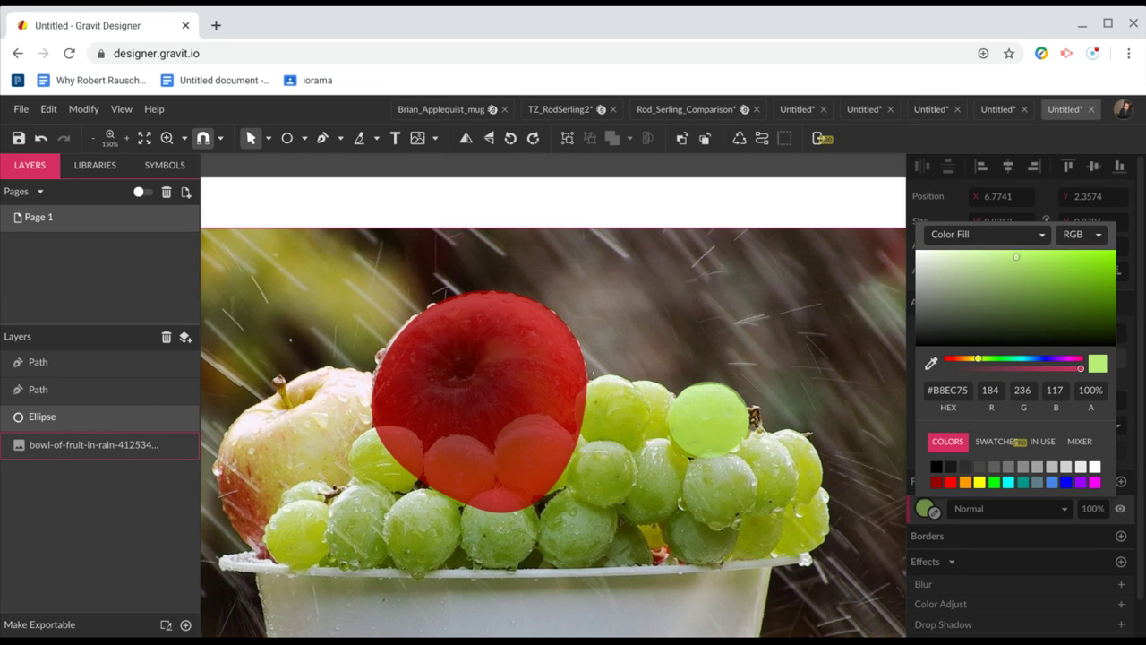
# Change the grape's fill to a linear gradient running from light green at its top edge to black at its bottom edge
pyautogui.click(985, 234)
pyautogui.click(995, 282)
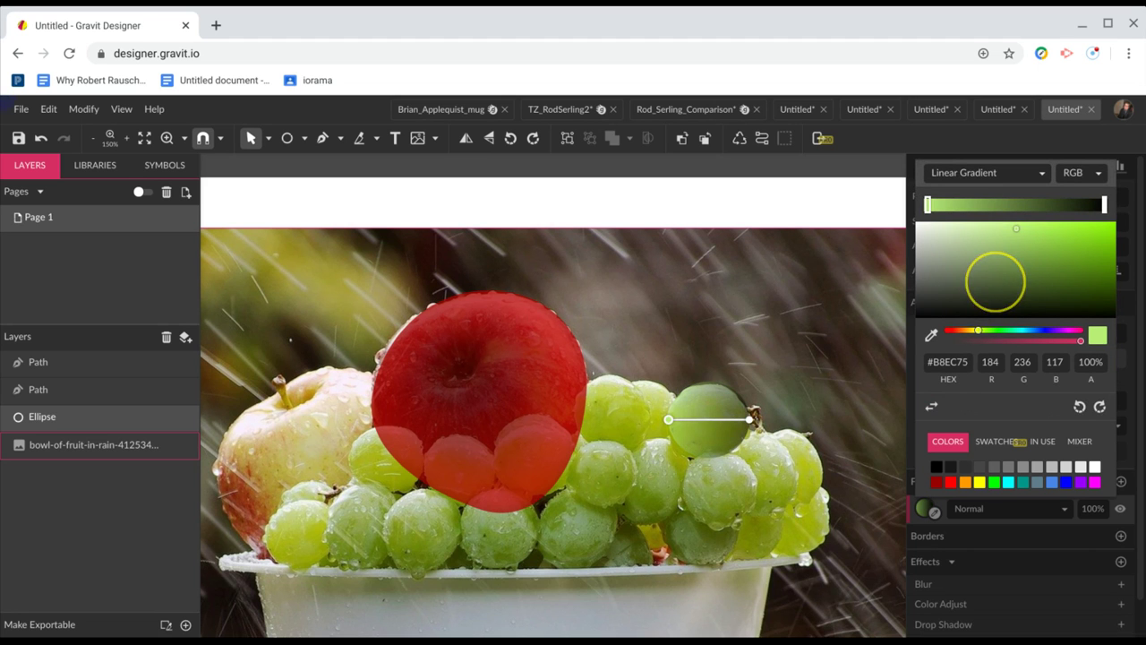
pyautogui.click(680, 433)
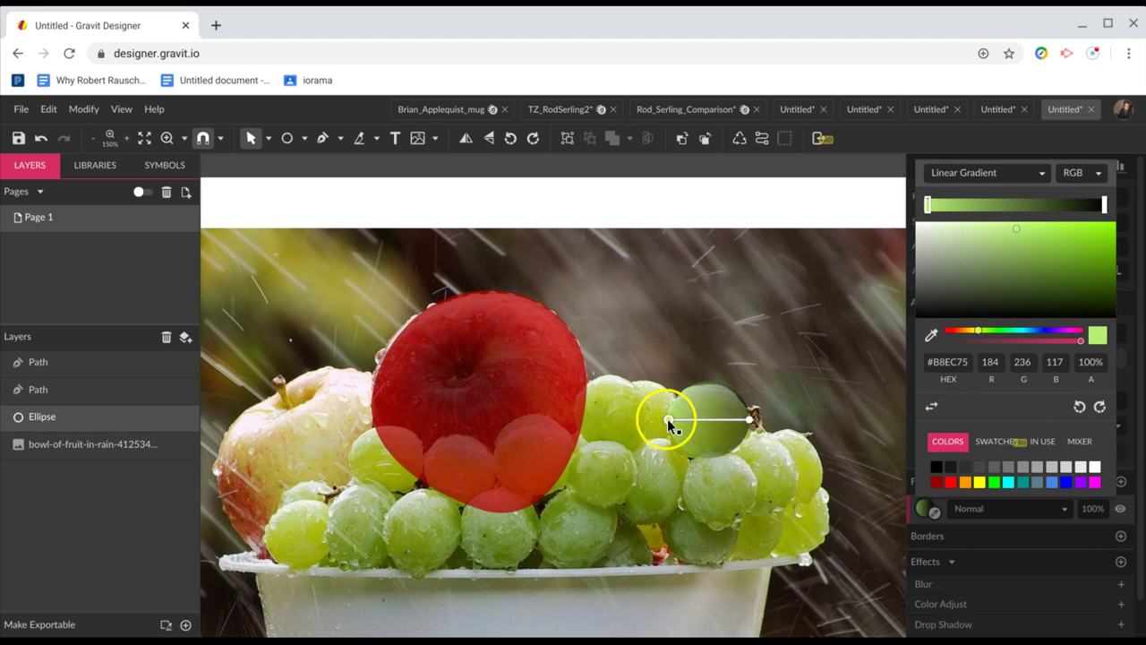
pyautogui.moveTo(668, 418); pyautogui.dragTo(694, 386)
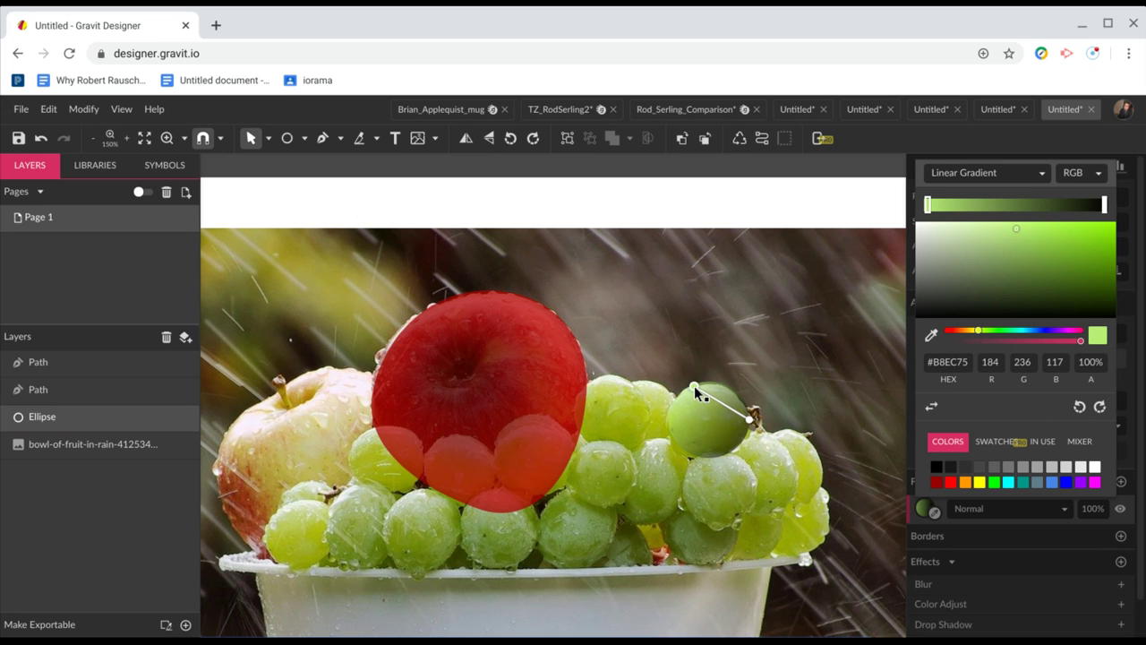
pyautogui.click(749, 418)
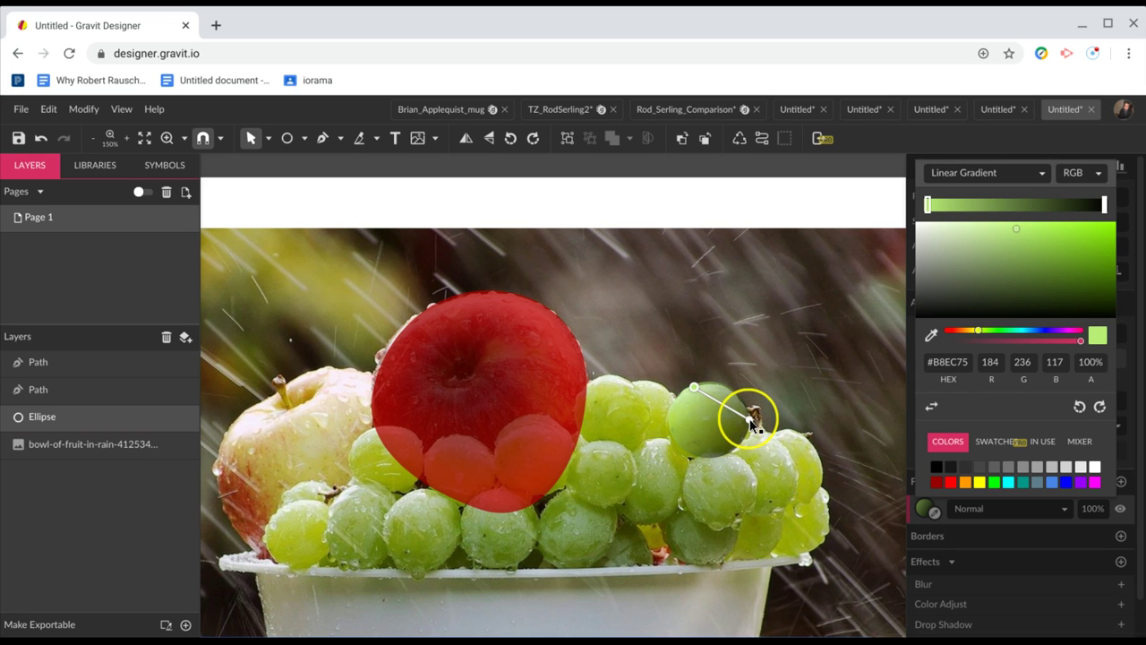
pyautogui.moveTo(751, 419); pyautogui.dragTo(713, 457)
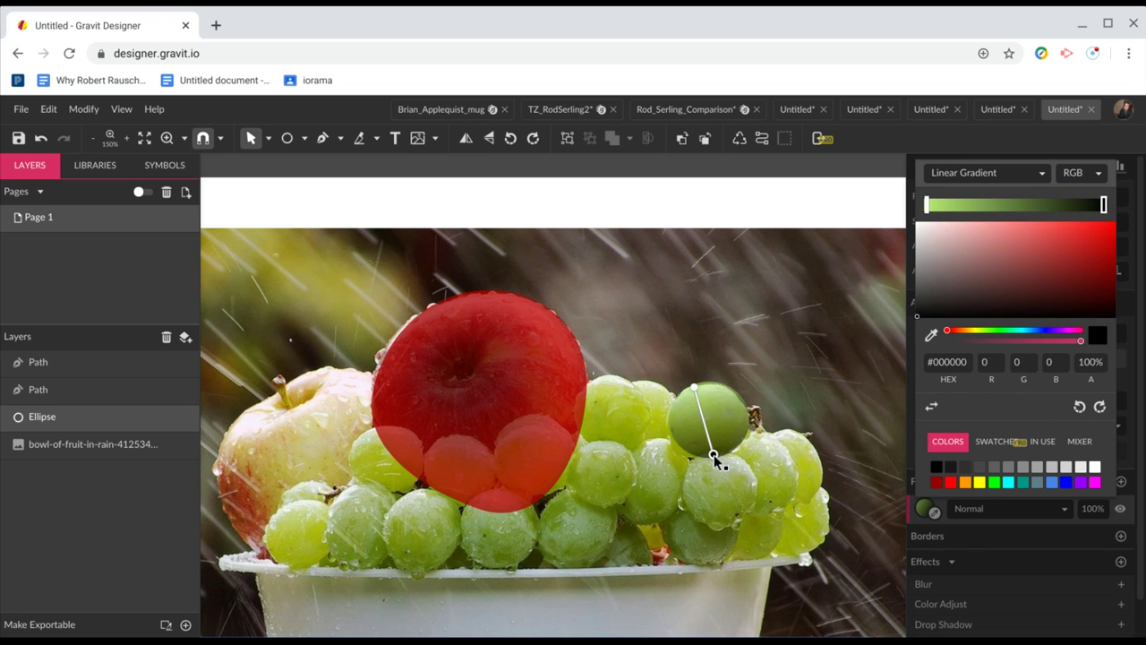
pyautogui.click(695, 388)
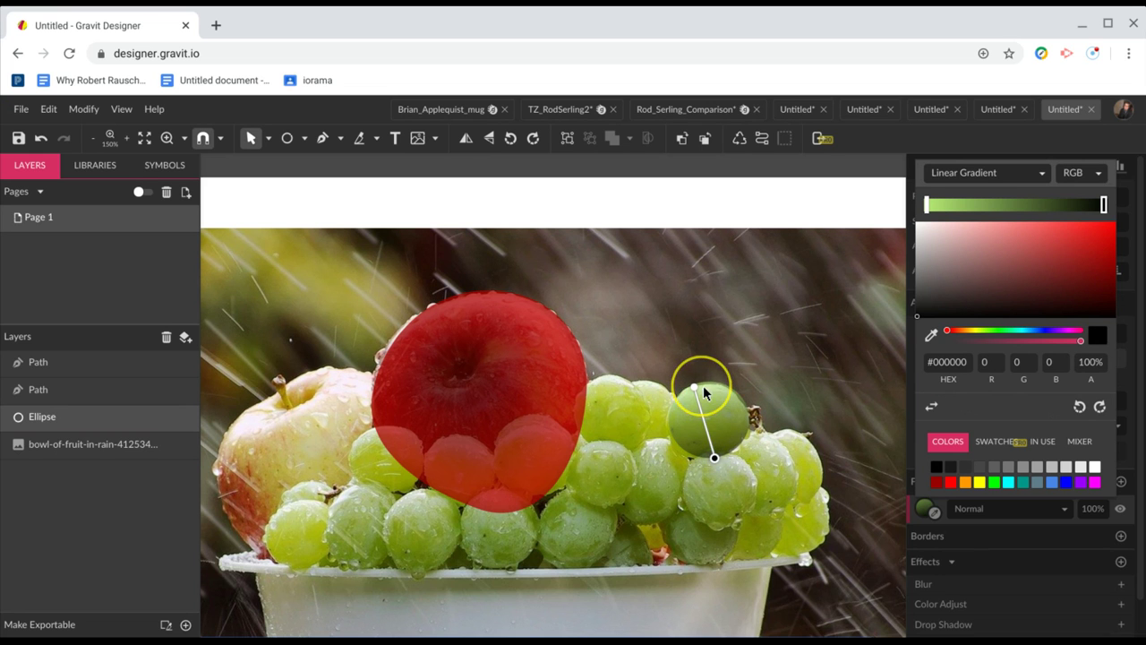
pyautogui.moveTo(695, 388); pyautogui.dragTo(706, 387)
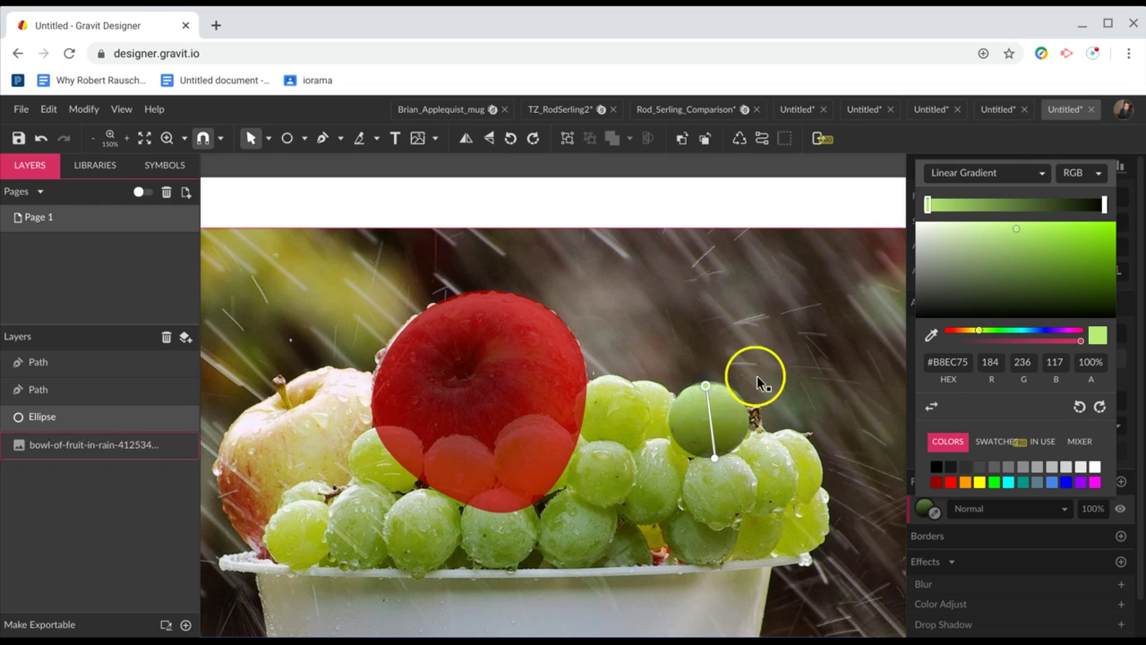
# Hide the bowl-of-fruit photo layer and set the grape ellipse's opacity to 100%
pyautogui.click(672, 431)
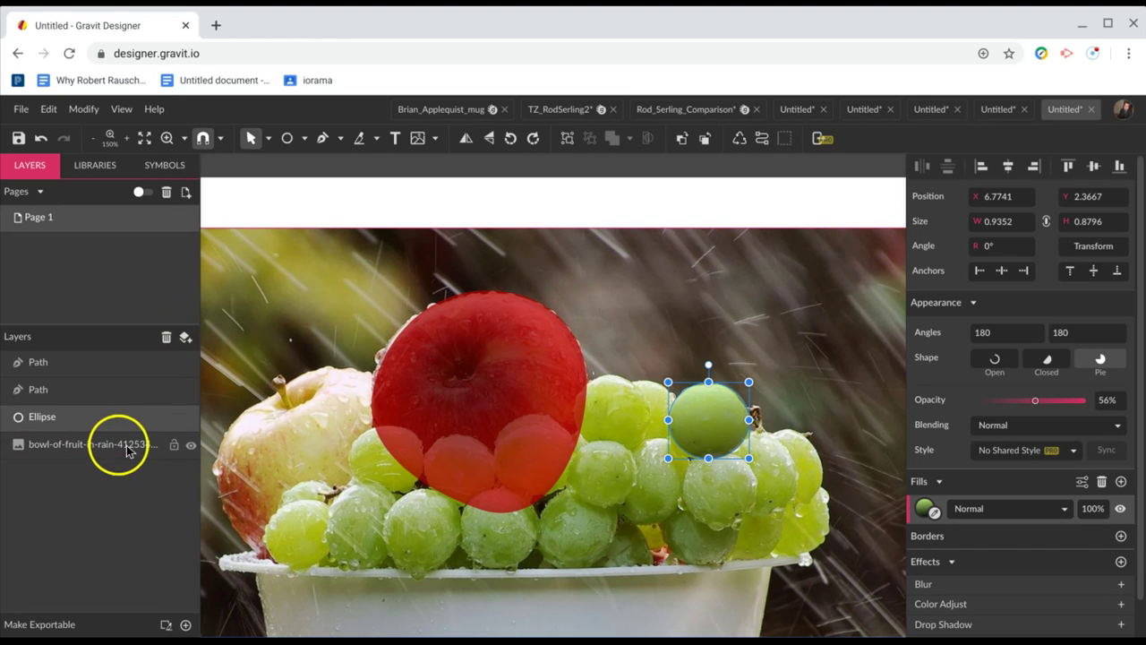
pyautogui.click(190, 446)
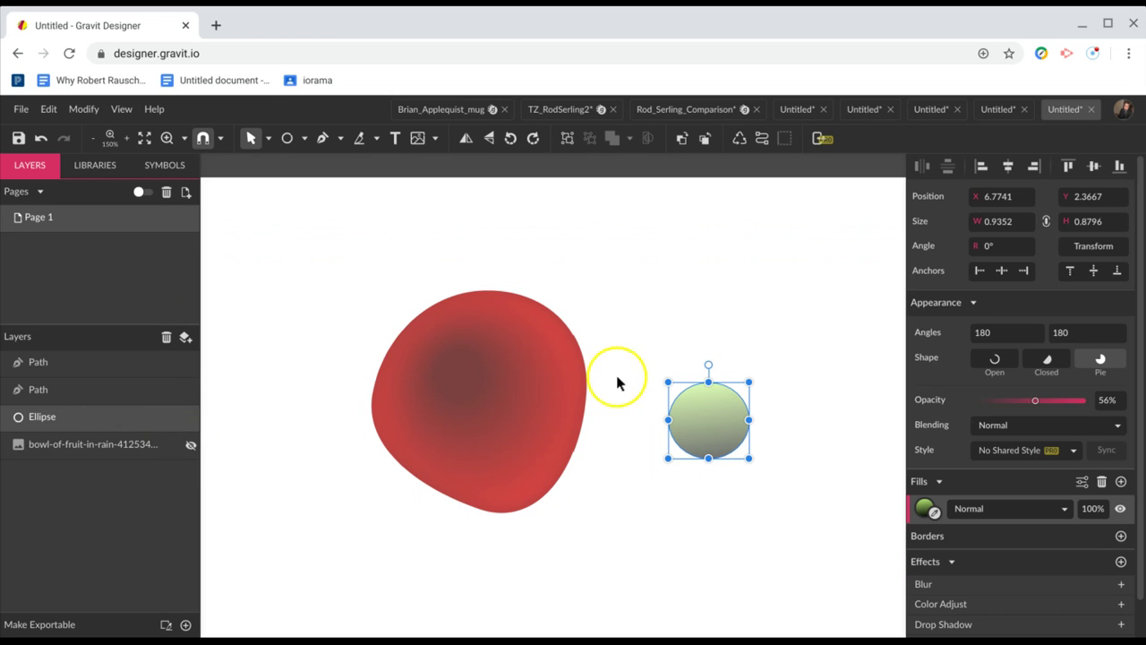
pyautogui.click(709, 413)
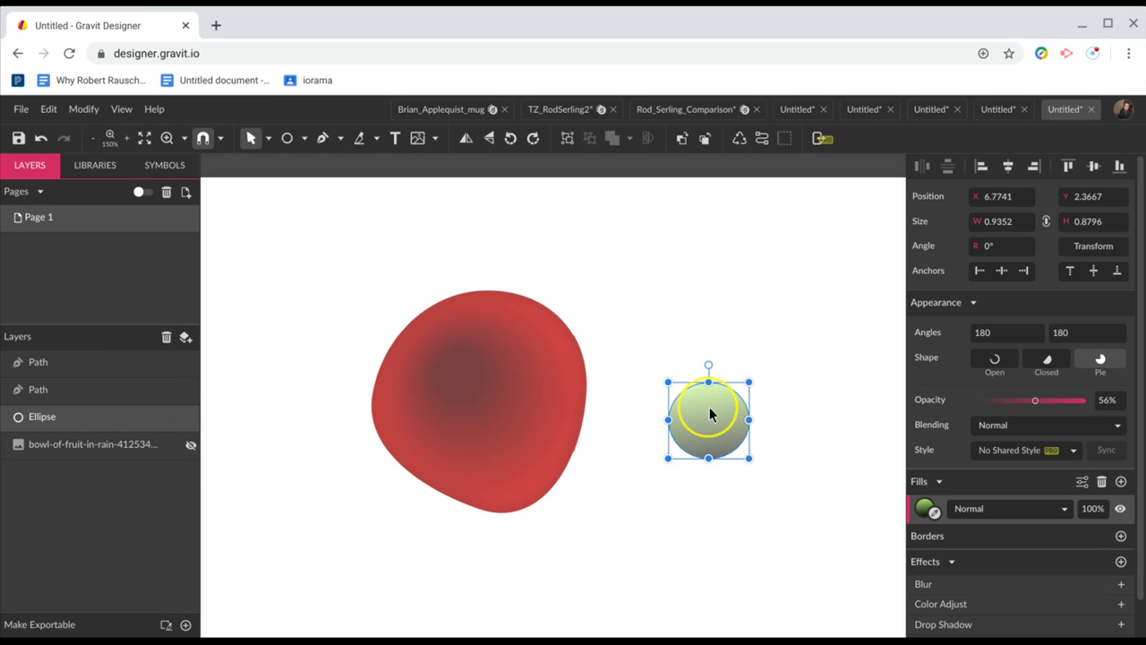
pyautogui.click(1035, 400)
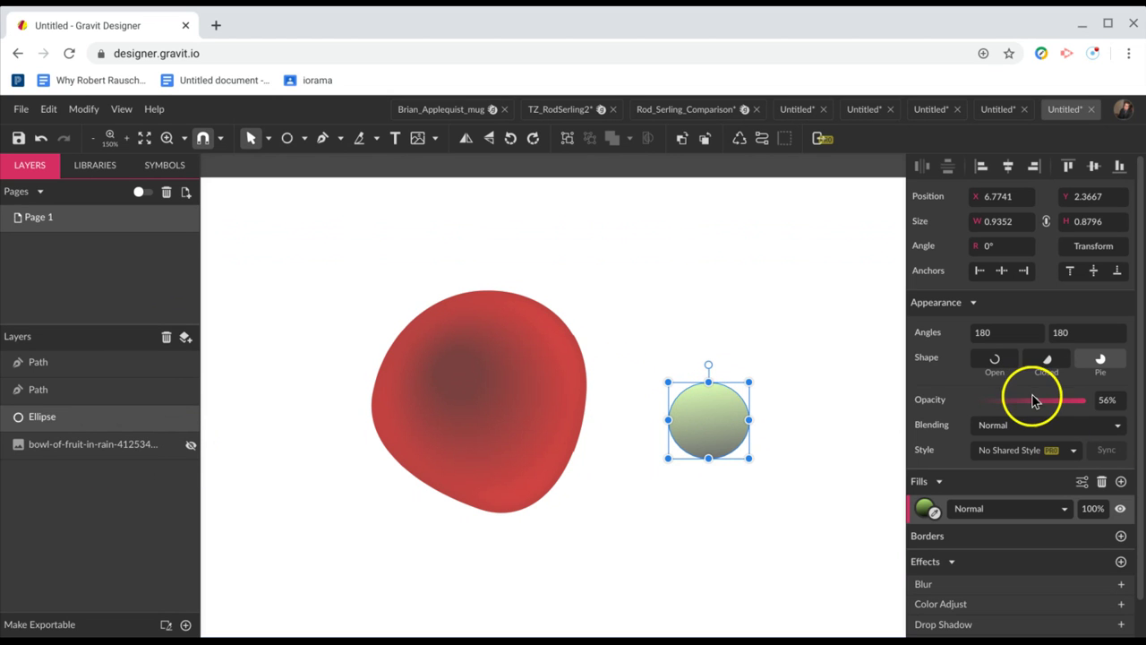
pyautogui.moveTo(1039, 400); pyautogui.dragTo(1093, 410)
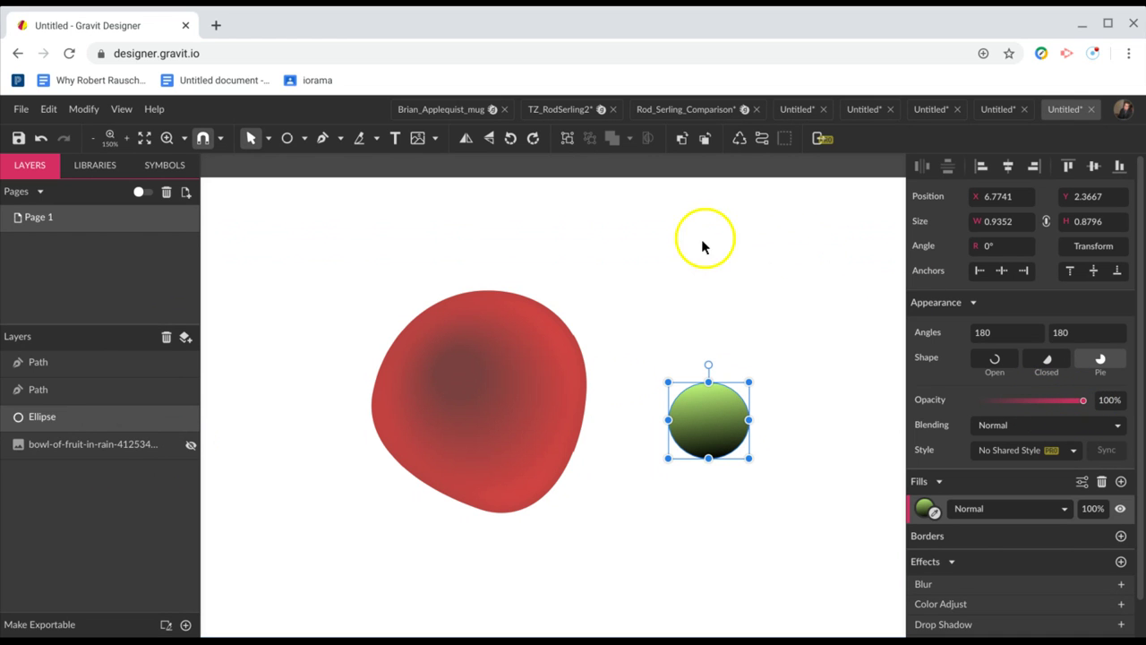
# Lower the grape ellipse's top edge to make it about 0.79 in high, and show the photo layer again
pyautogui.moveTo(708, 382); pyautogui.dragTo(708, 391)
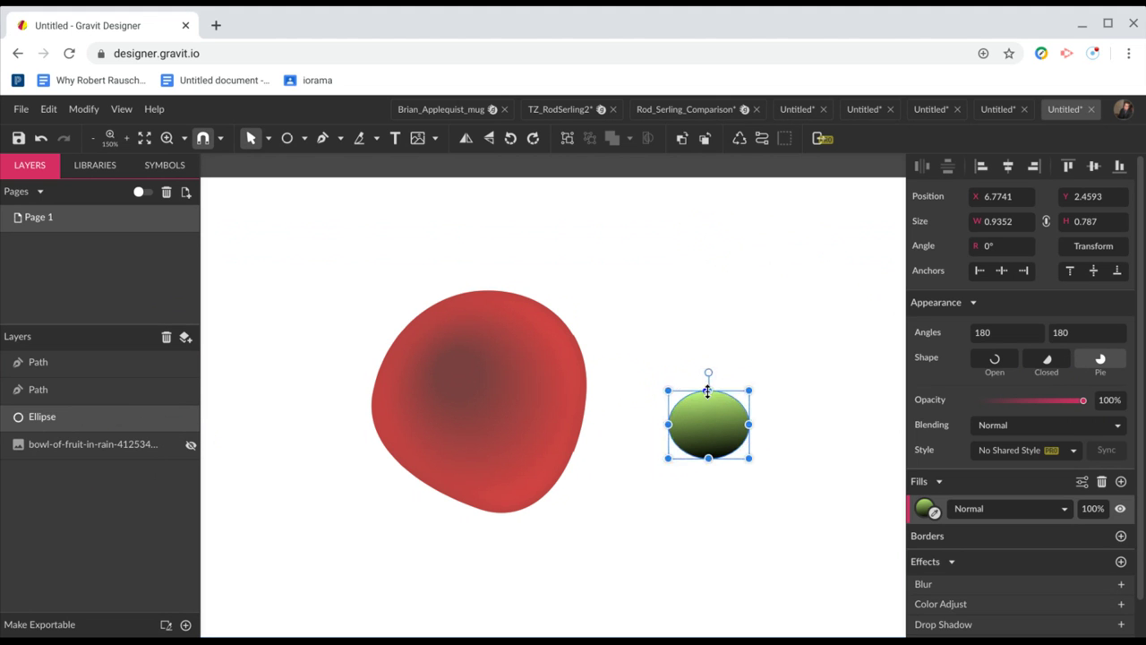
pyautogui.click(720, 325)
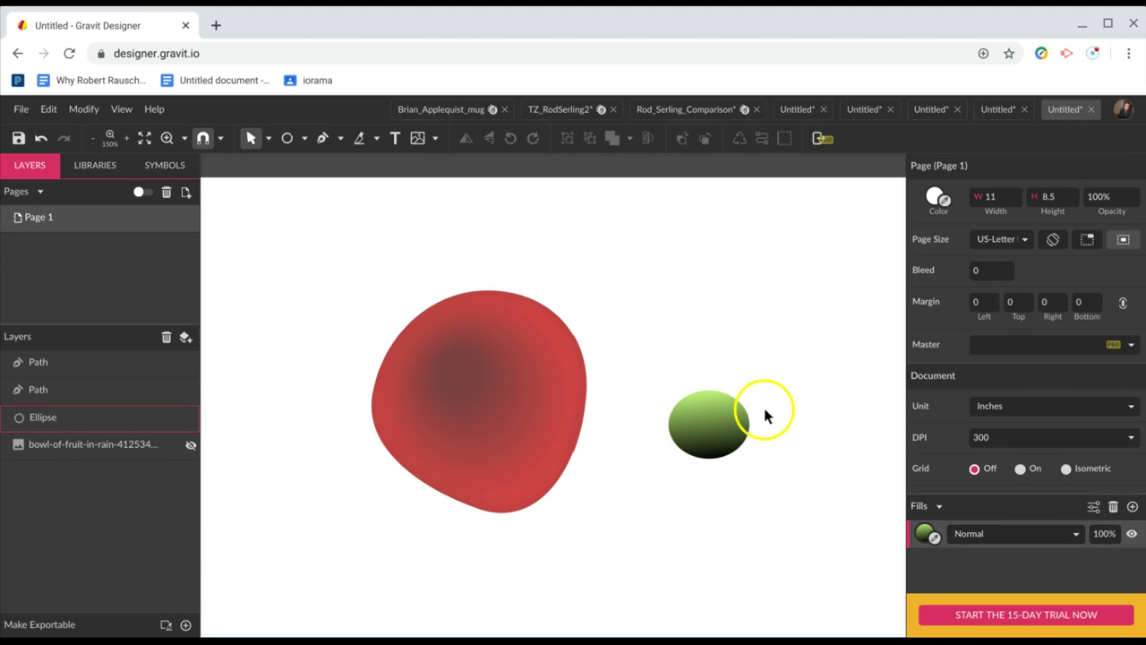
pyautogui.click(191, 446)
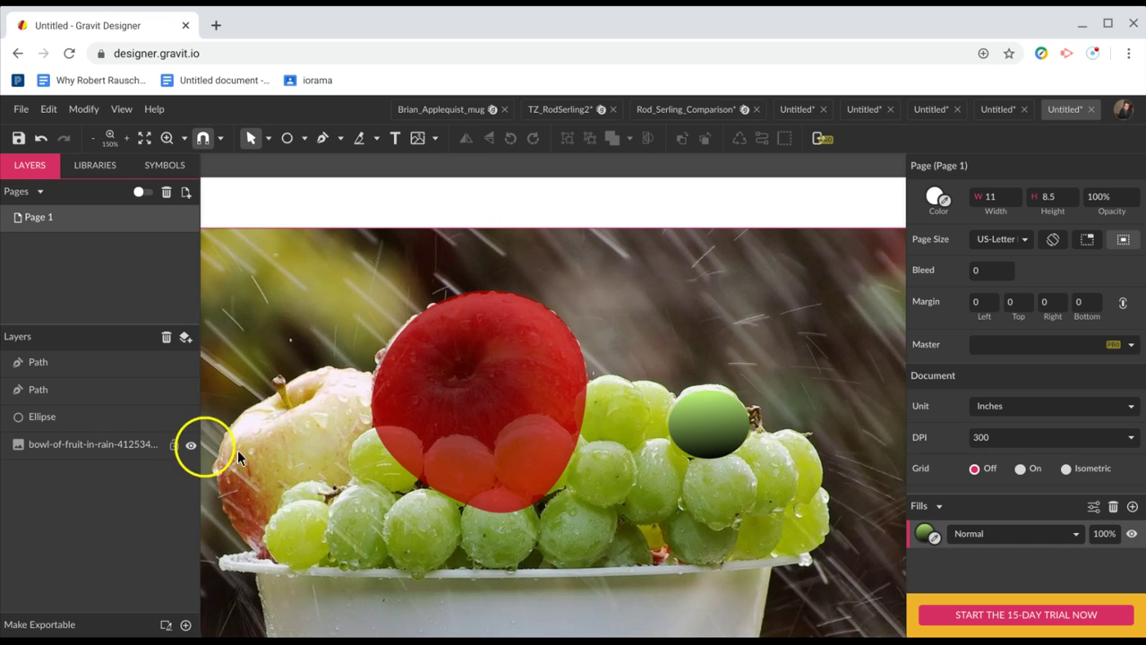
# Try recoloring the light green stop of the grape's gradient to near-white #EBECEB
pyautogui.click(704, 400)
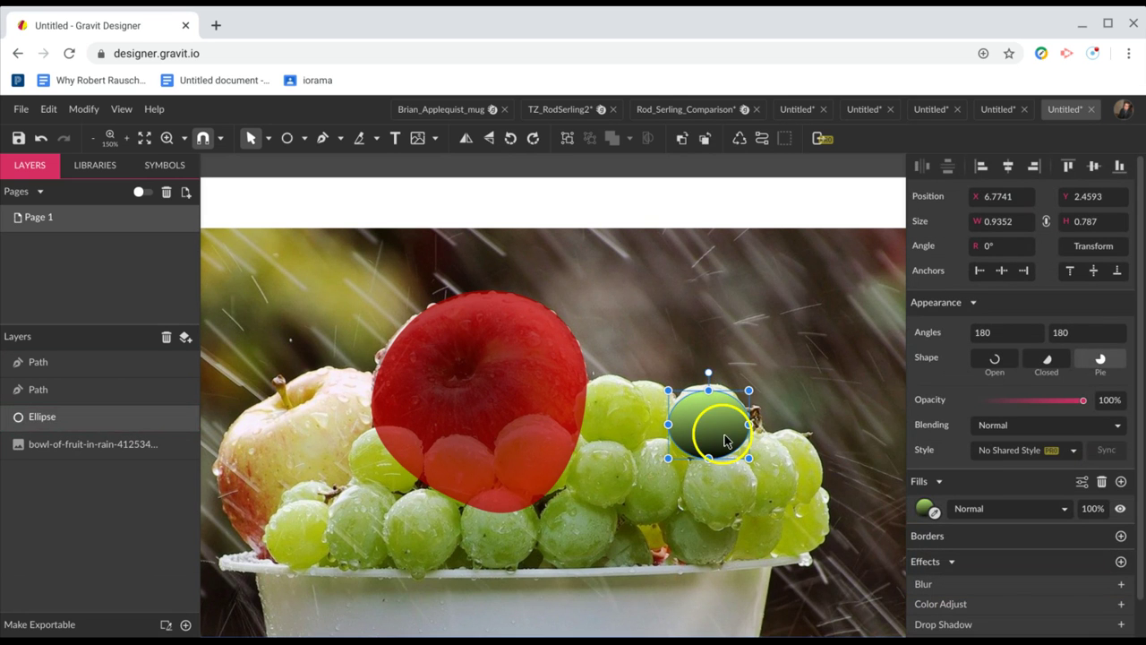
pyautogui.click(928, 509)
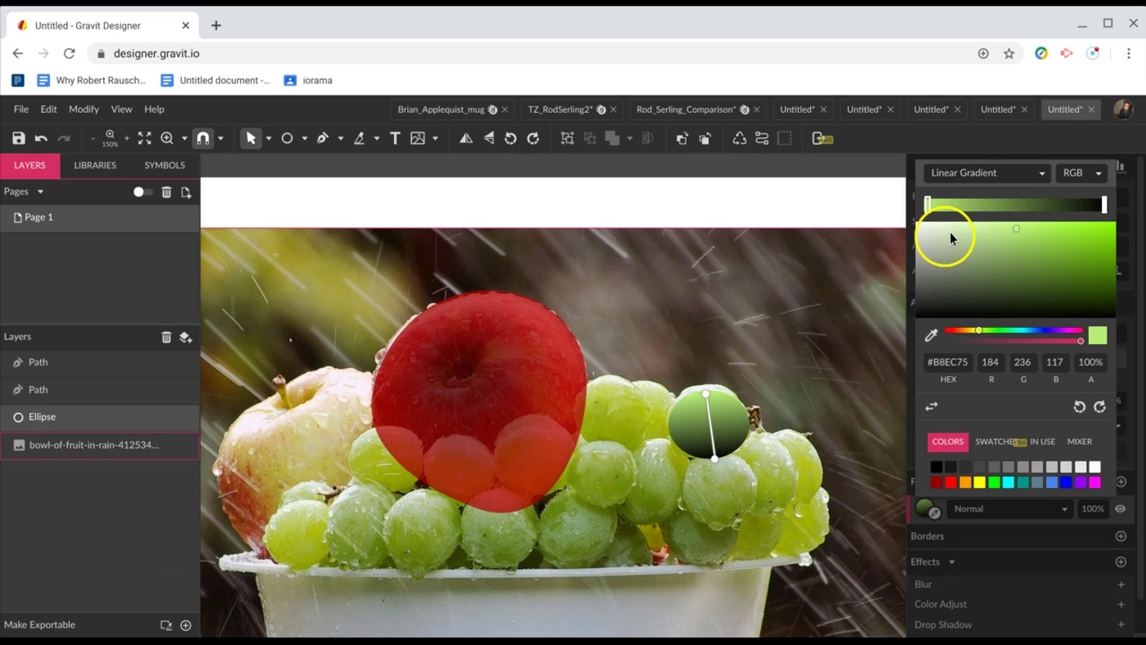
pyautogui.click(928, 206)
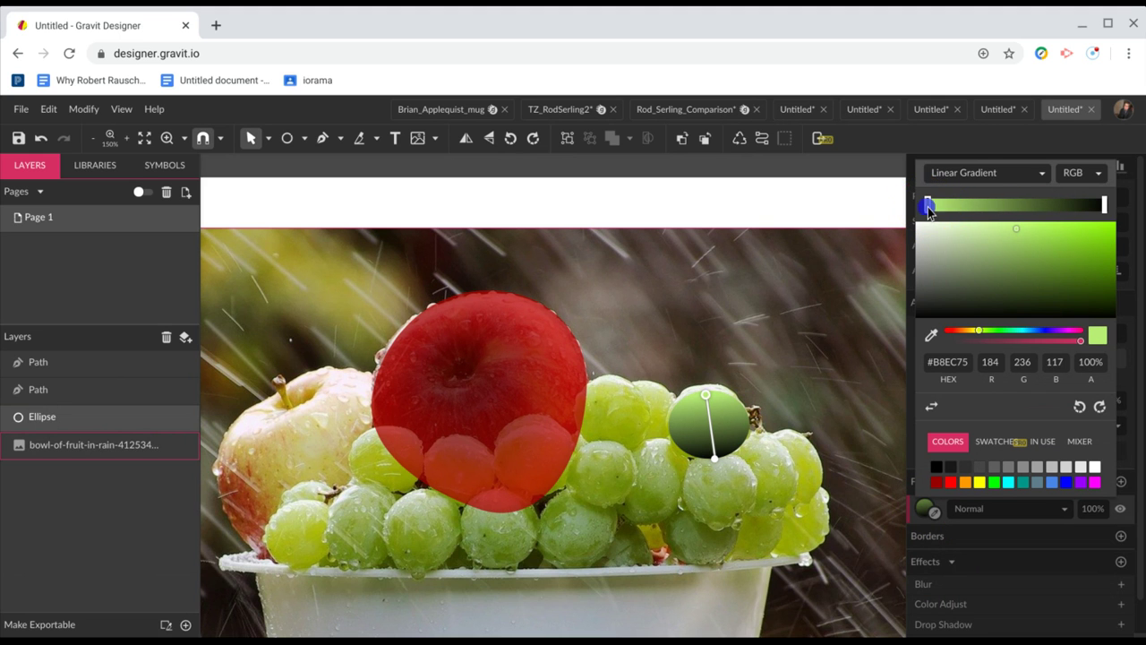
pyautogui.moveTo(928, 208); pyautogui.dragTo(918, 233)
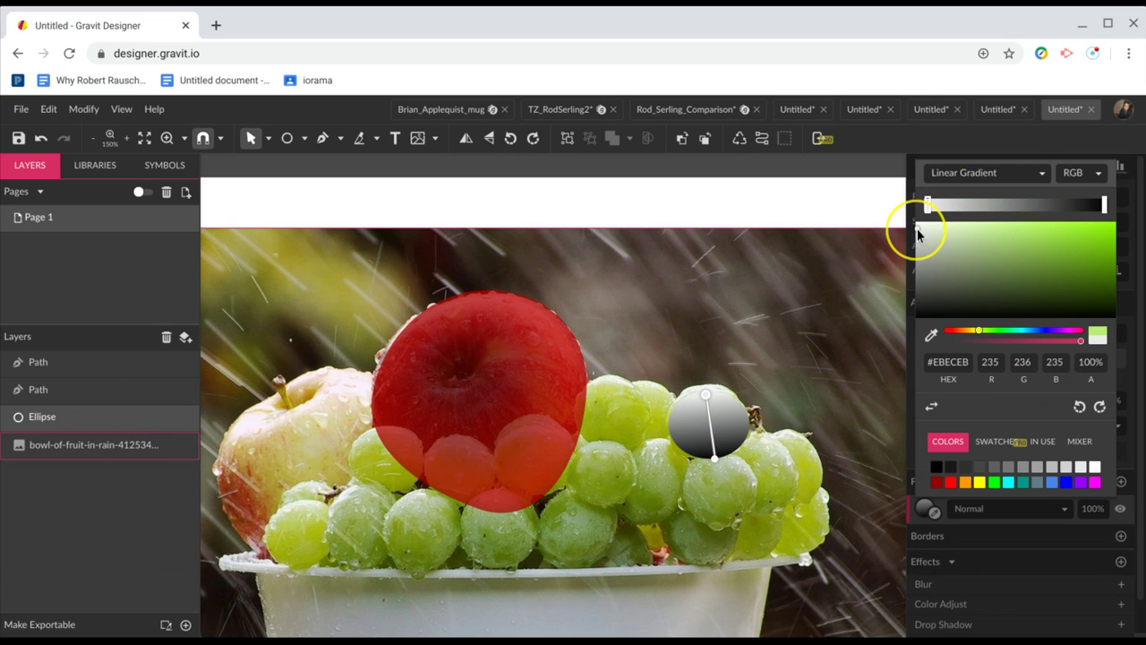
pyautogui.click(918, 233)
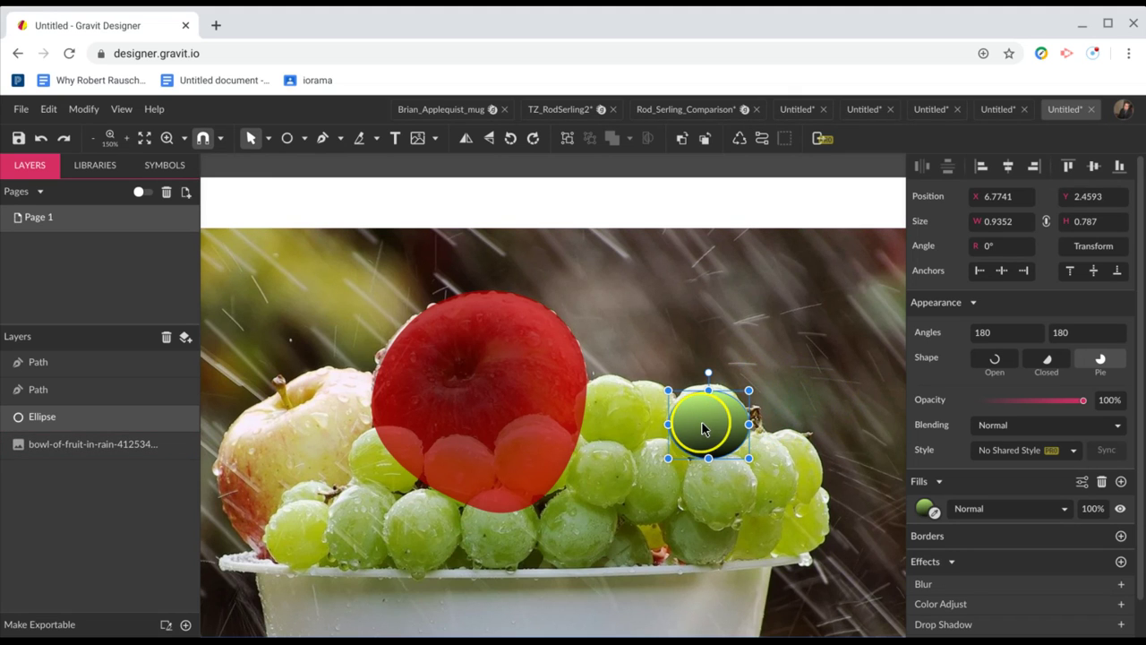
# Add a stop a bit before the middle of the grape's gradient and color it light yellow-green #CCEE67
pyautogui.click(927, 510)
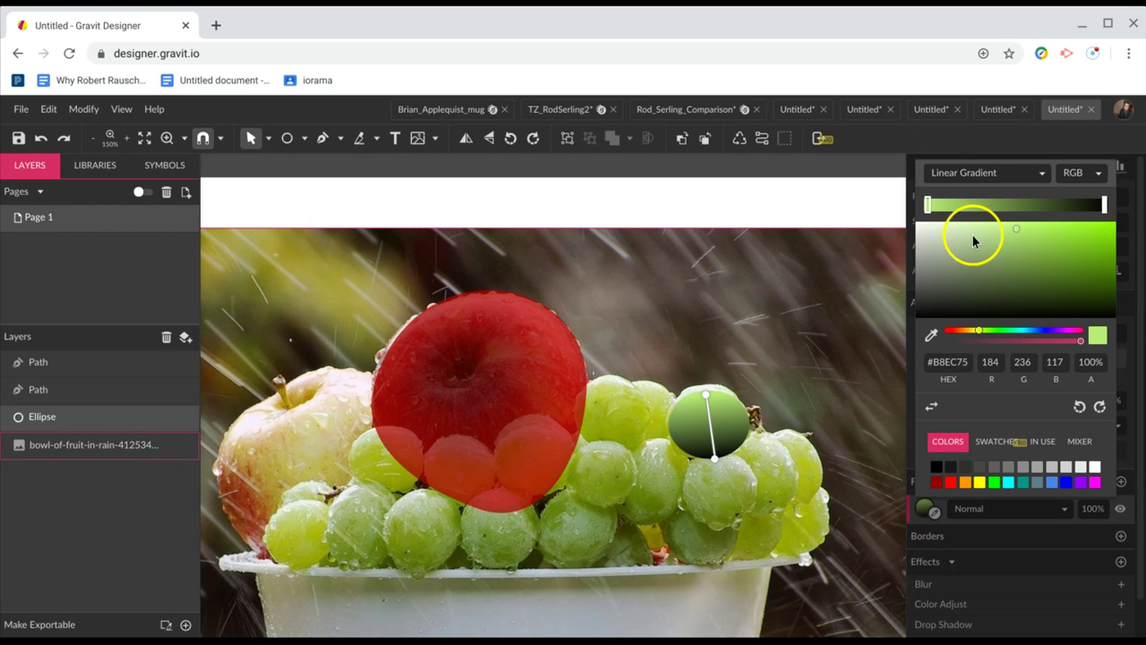
pyautogui.click(998, 206)
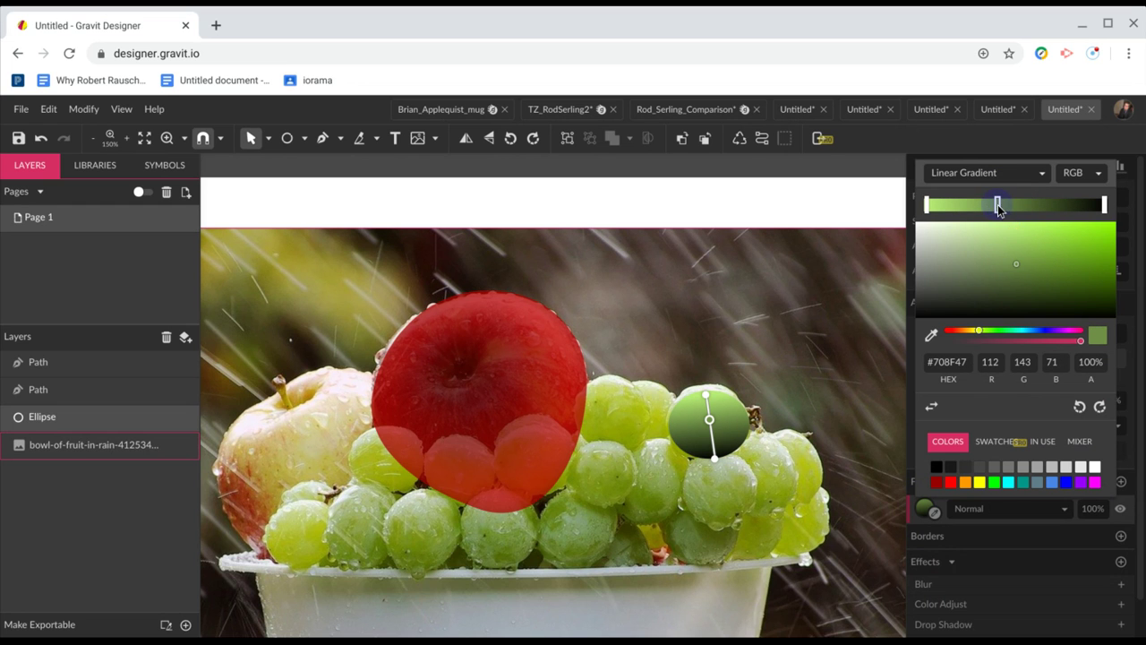
pyautogui.click(995, 484)
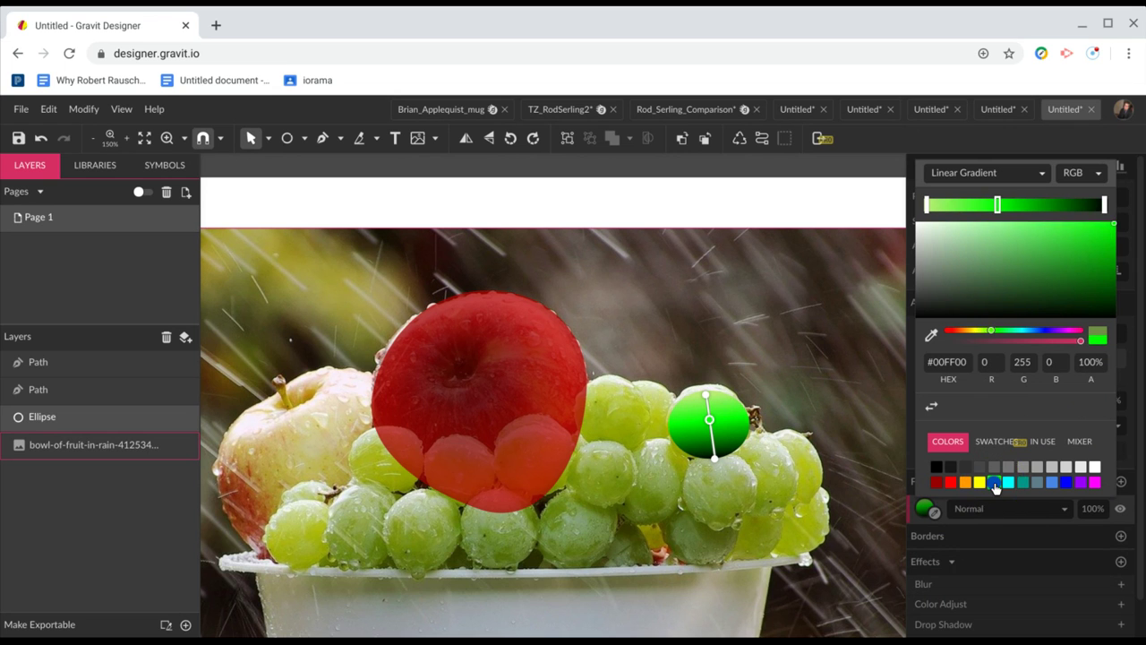
pyautogui.click(981, 331)
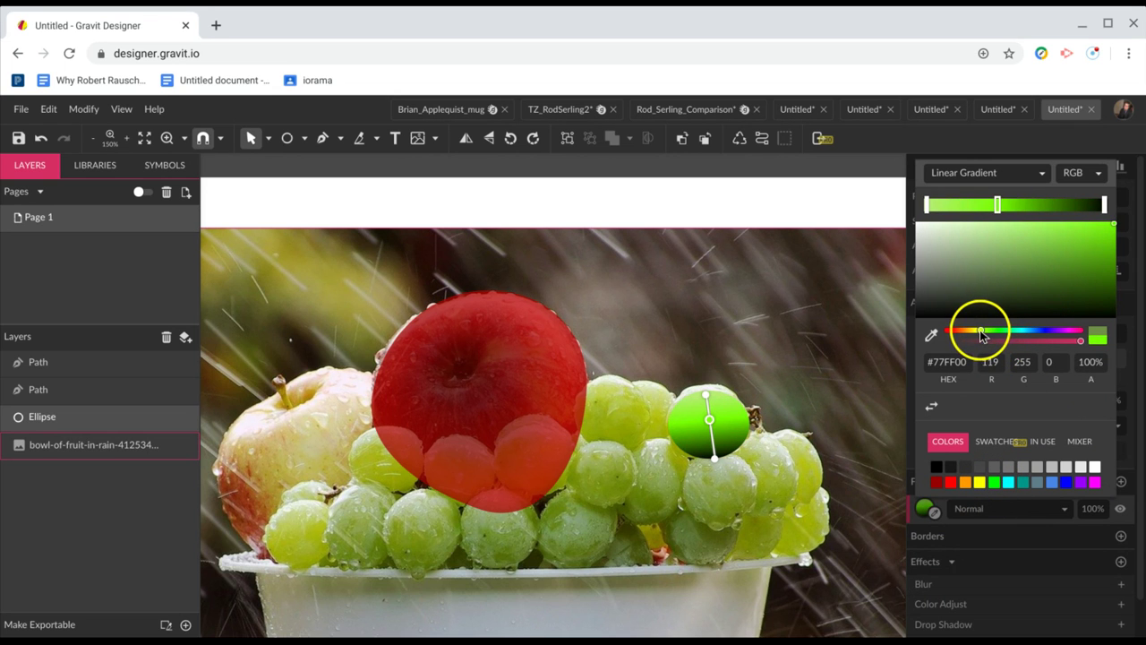
pyautogui.click(974, 332)
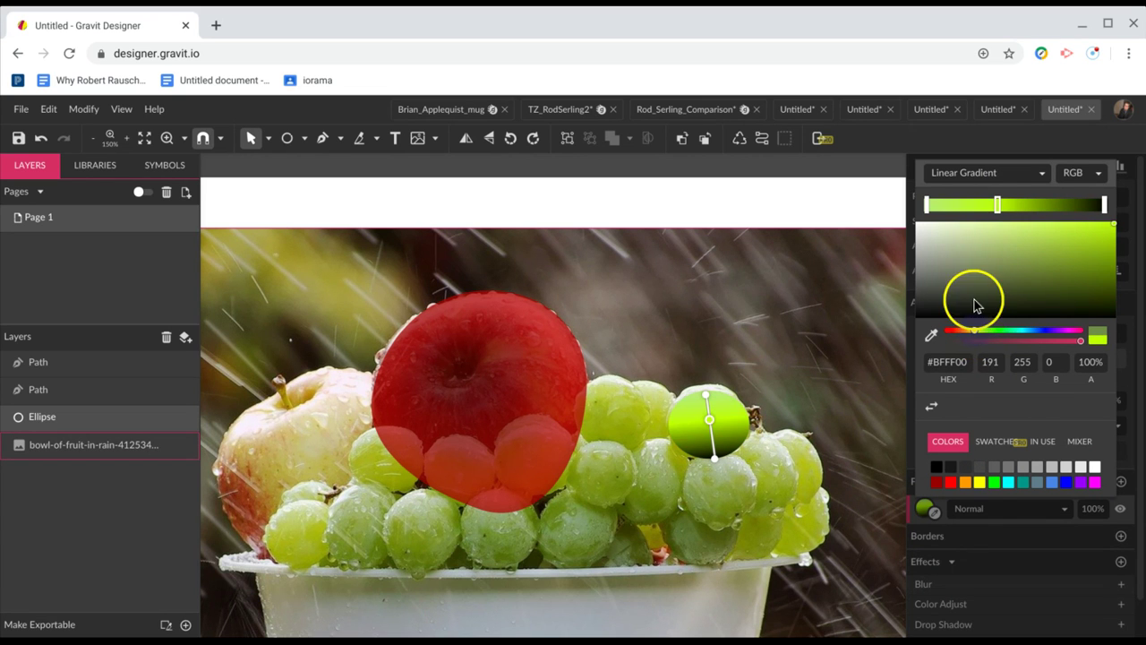
pyautogui.click(989, 243)
pyautogui.moveTo(994, 242); pyautogui.dragTo(1015, 234)
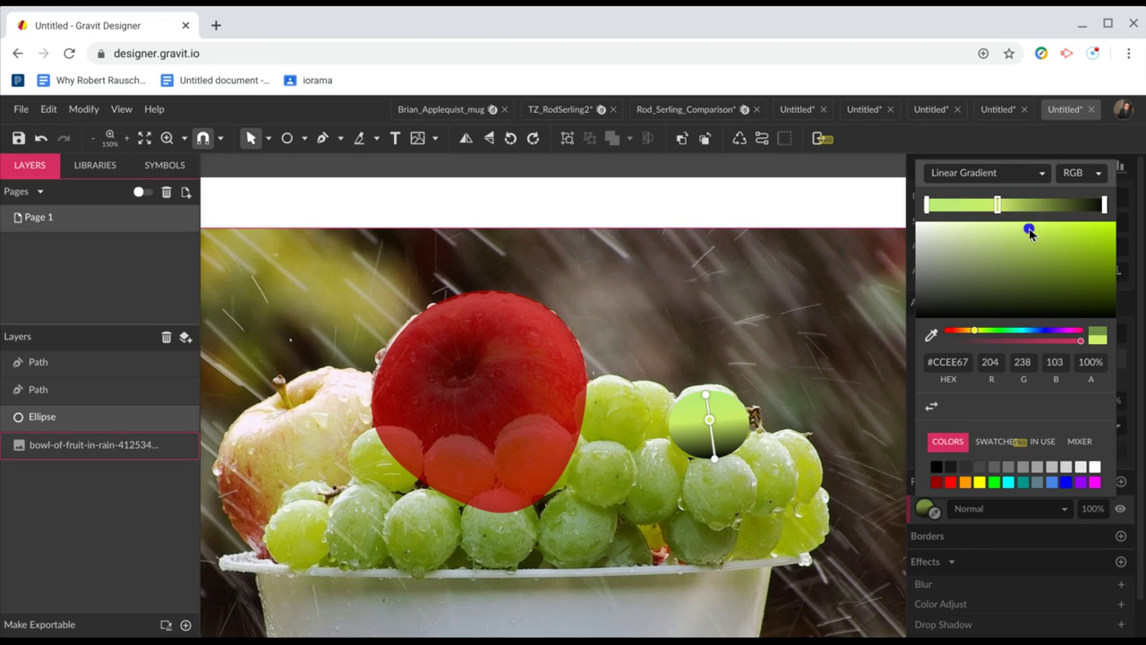
# Recolor the middle stop of the grape's gradient to olive green #7F953F and shift it slightly towards the light end
pyautogui.click(1031, 261)
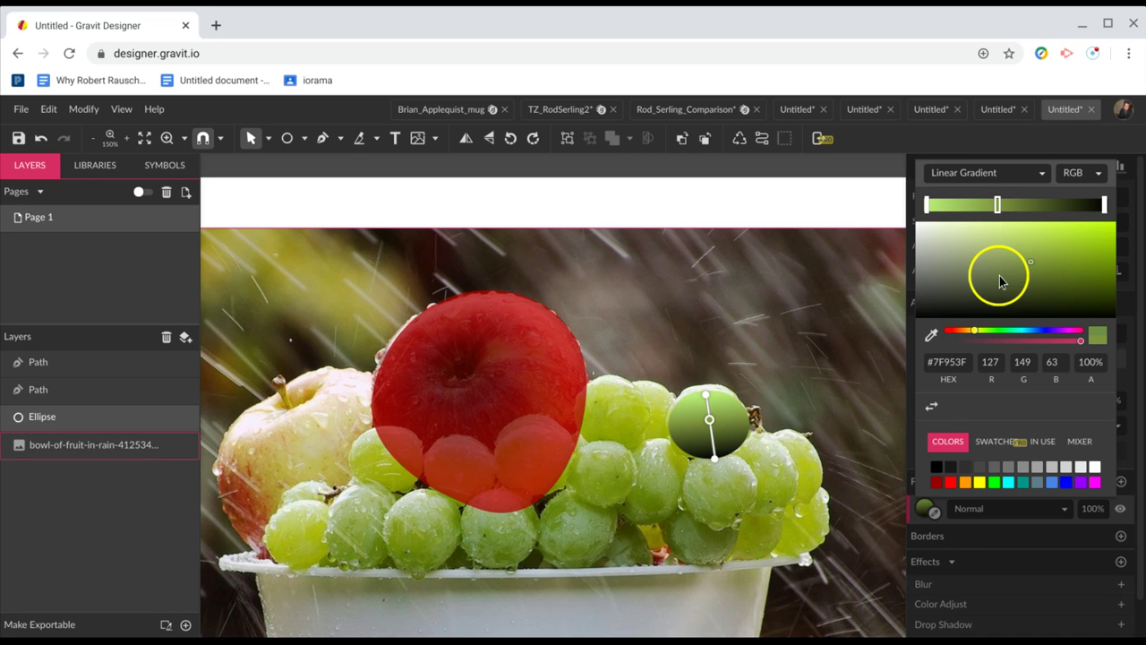
pyautogui.moveTo(1002, 206)
pyautogui.mouseDown()
pyautogui.moveTo(982, 207)
pyautogui.moveTo(1030, 208)
pyautogui.moveTo(995, 208)
pyautogui.mouseUp()
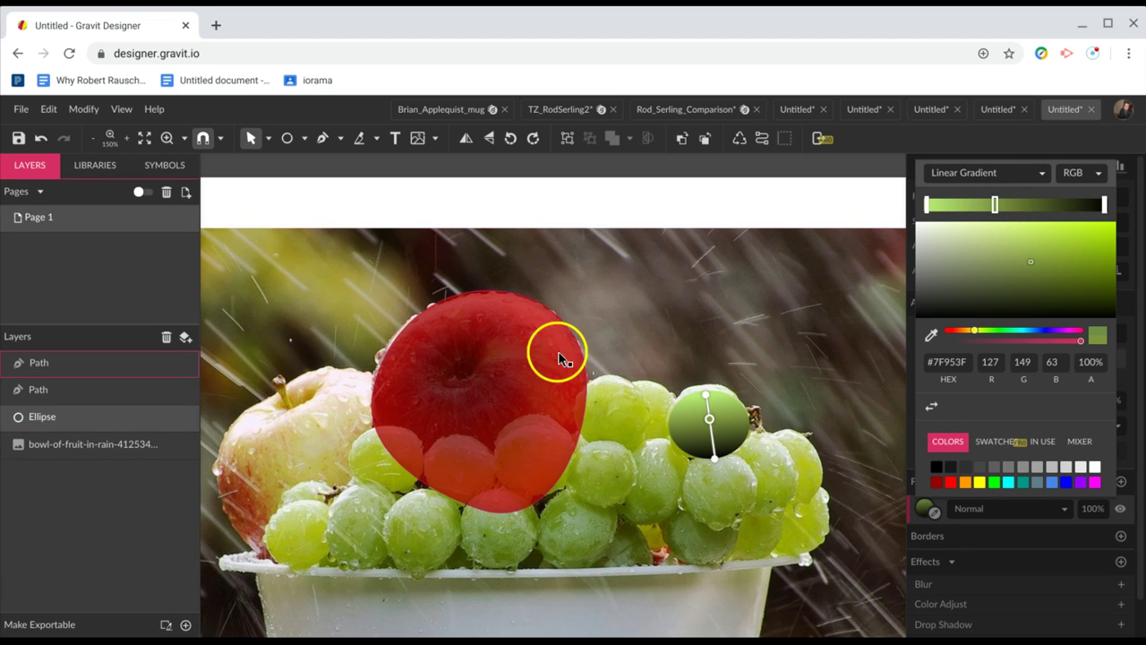
pyautogui.click(694, 425)
pyautogui.click(723, 531)
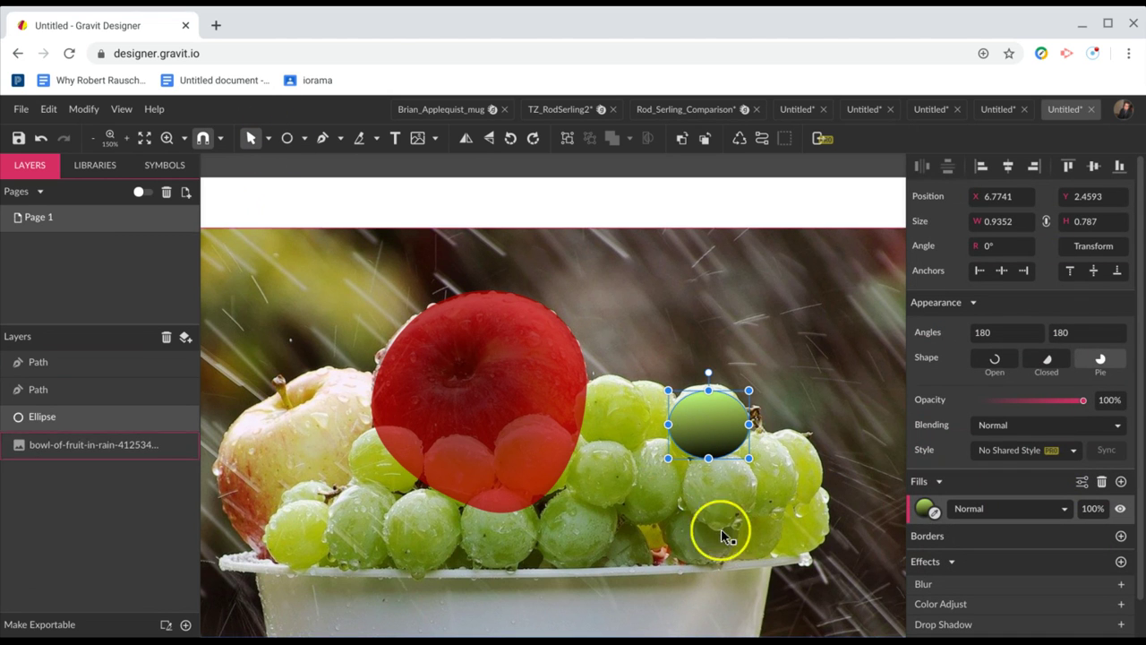
# Duplicate the gradient-filled grape and place the copy over the photo grape beside the red apple, at about X 5.76, Y 2.33
pyautogui.click(686, 418)
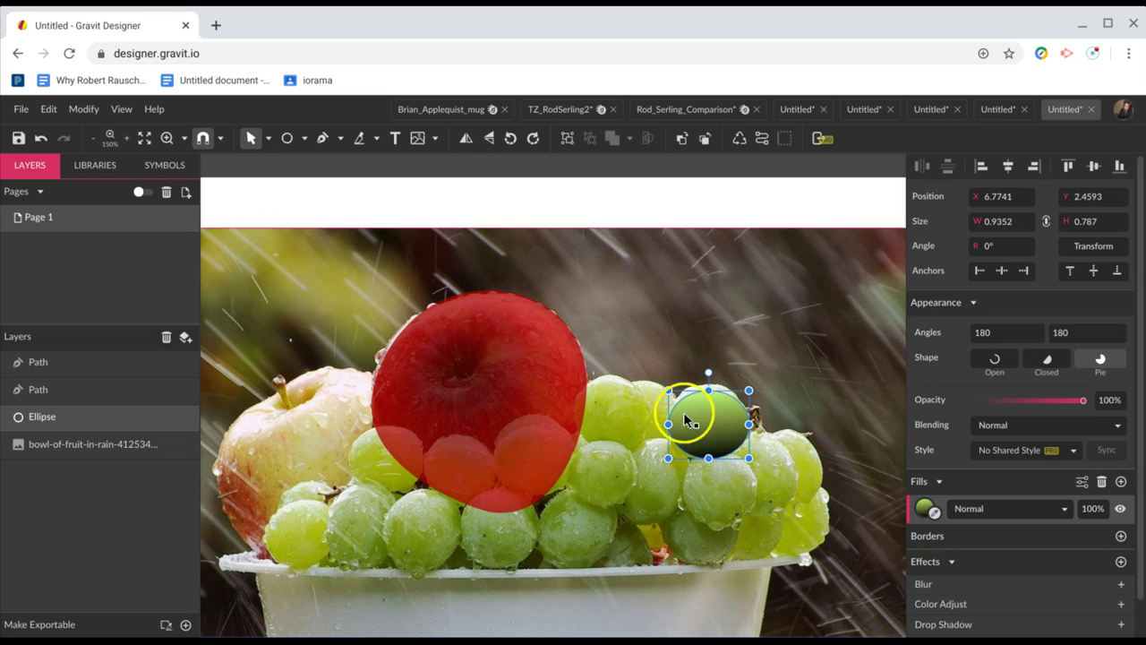
pyautogui.hotkey('ctrl', 'z')
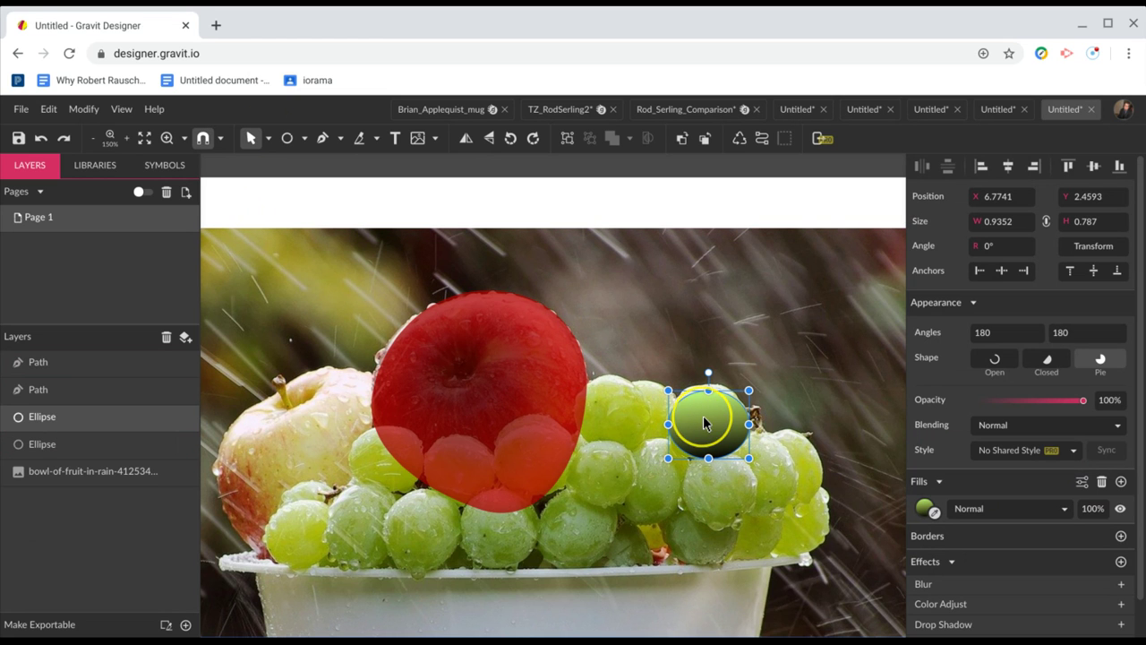
pyautogui.moveTo(704, 423); pyautogui.dragTo(616, 406)
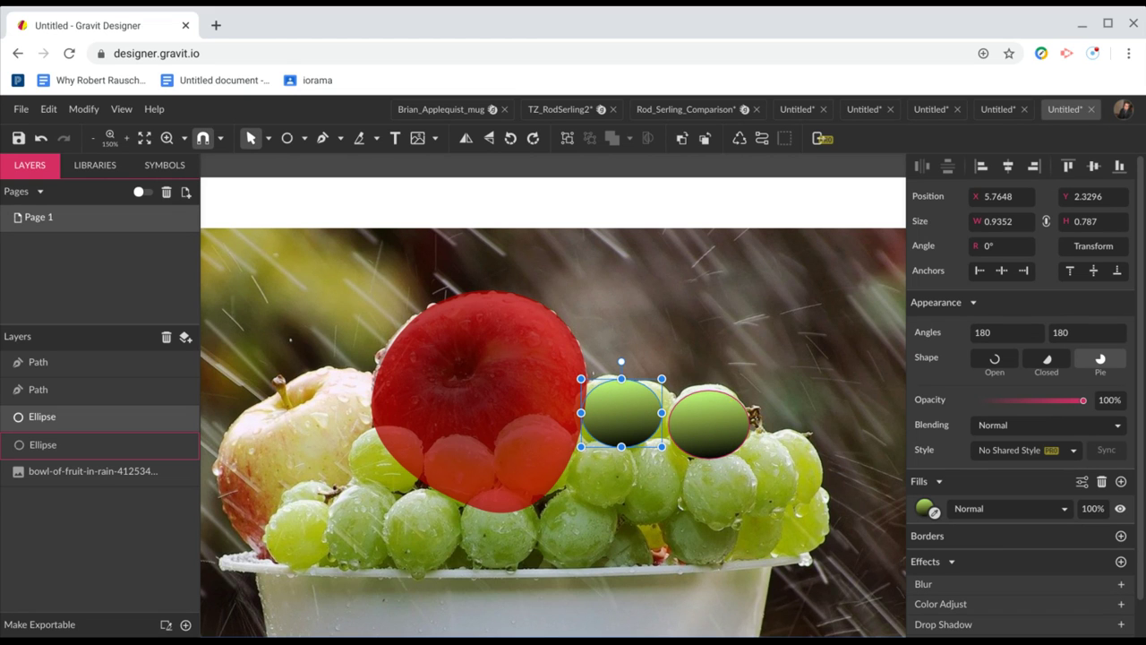
# Add another copy of the original grape below and to its right, rotated about -26.7°, at about X 7.36, Y 3.05
pyautogui.click(711, 423)
pyautogui.hotkey('ctrl', 'z')
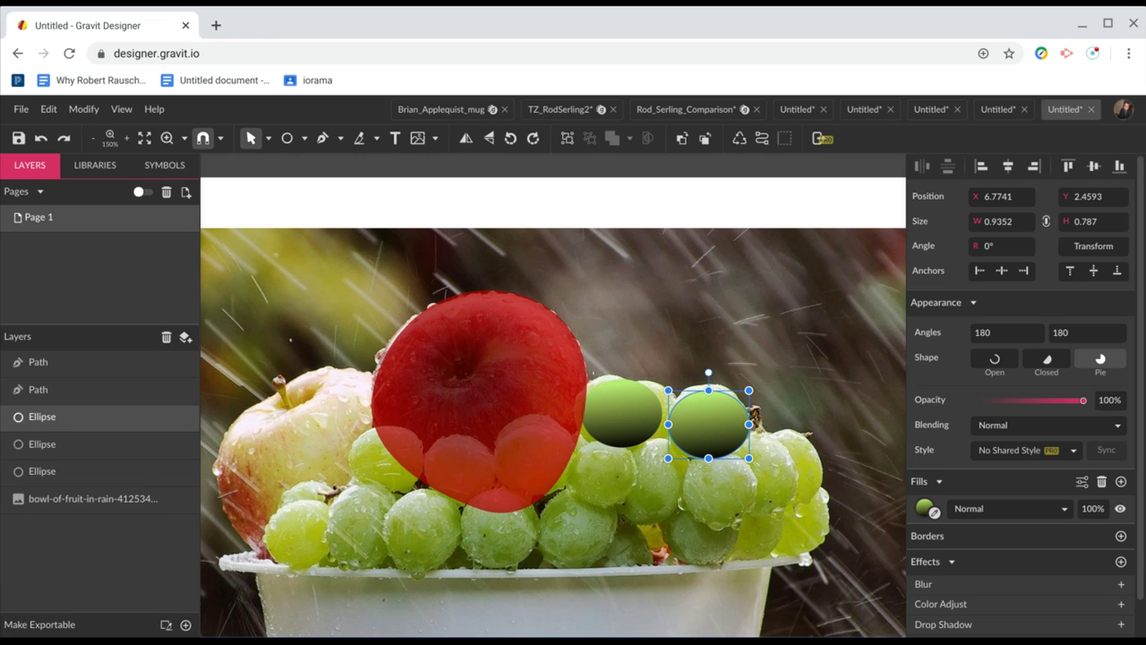
pyautogui.moveTo(712, 424); pyautogui.dragTo(768, 483)
pyautogui.moveTo(798, 441)
pyautogui.mouseDown()
pyautogui.moveTo(819, 474)
pyautogui.moveTo(775, 472)
pyautogui.mouseUp()
pyautogui.rightClick(774, 472)
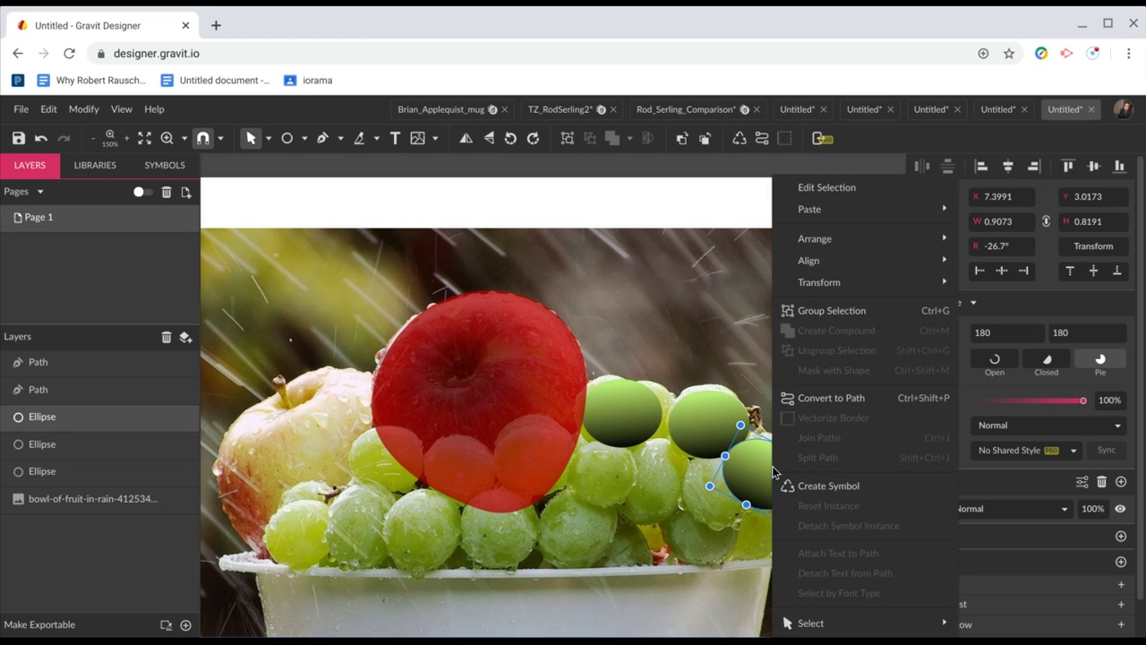
pyautogui.click(766, 474)
pyautogui.moveTo(765, 474)
pyautogui.mouseDown()
pyautogui.moveTo(769, 489)
pyautogui.moveTo(763, 475)
pyautogui.mouseUp()
pyautogui.click(763, 476)
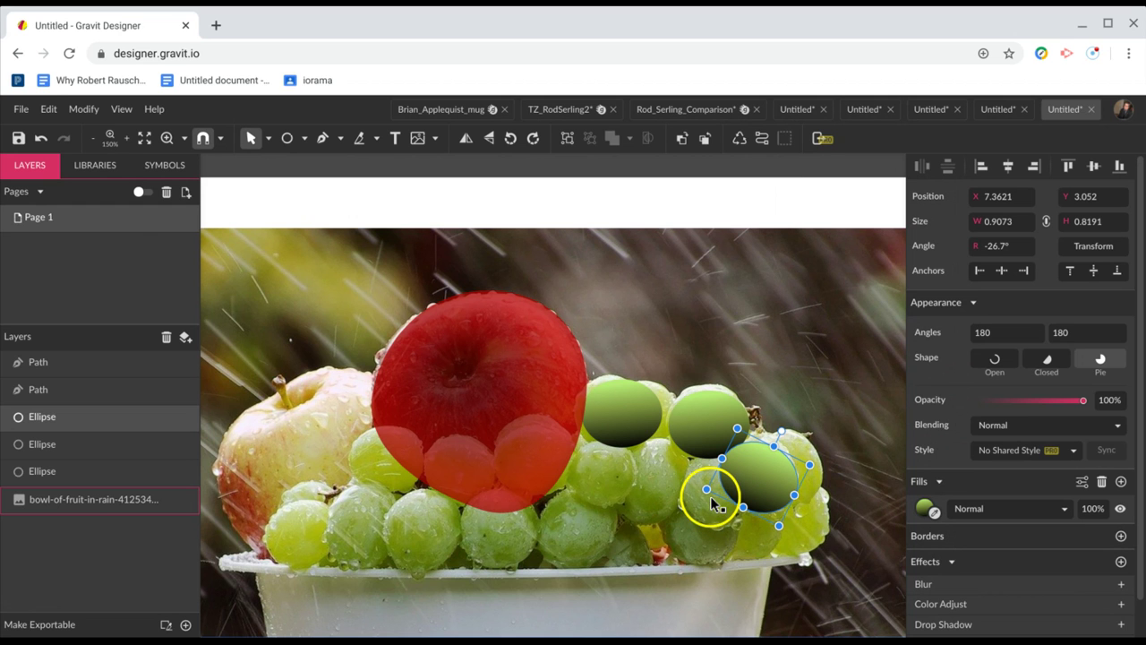
# Paste another grape directly below the original one, at about X 6.91, Y 3.22, and rotate it about -38.7°
pyautogui.hotkey('ctrl', 'v')
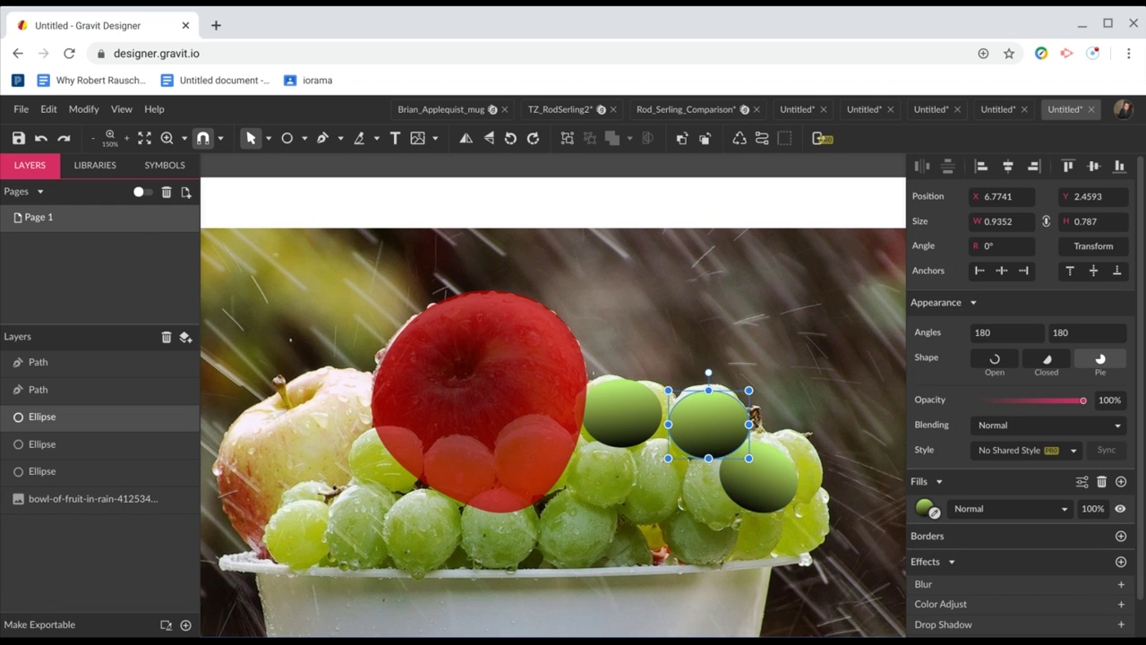
pyautogui.moveTo(713, 452); pyautogui.dragTo(723, 520)
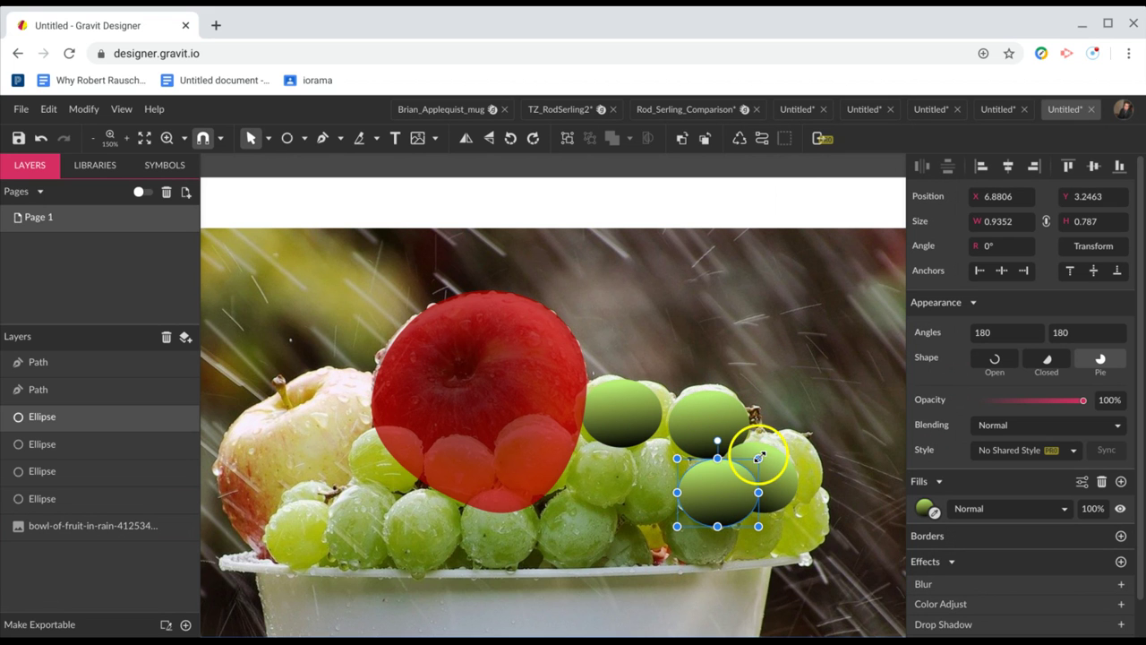
pyautogui.moveTo(766, 462); pyautogui.dragTo(714, 515)
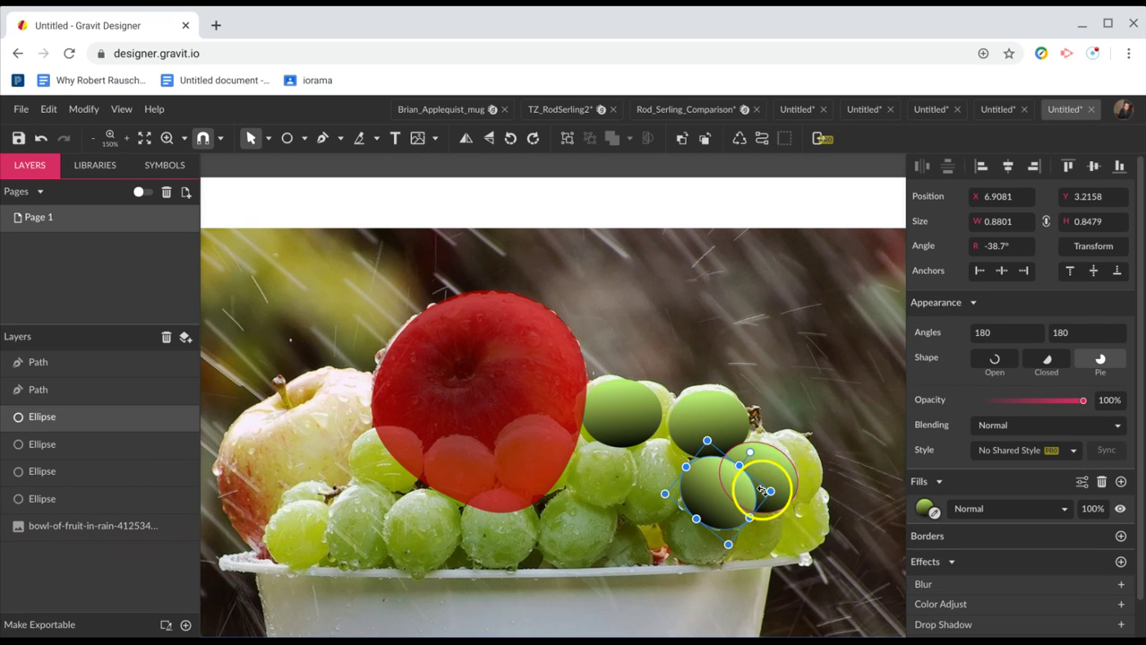
# Move the light end of the newest grape's gradient so that its shading runs almost vertically
pyautogui.click(922, 513)
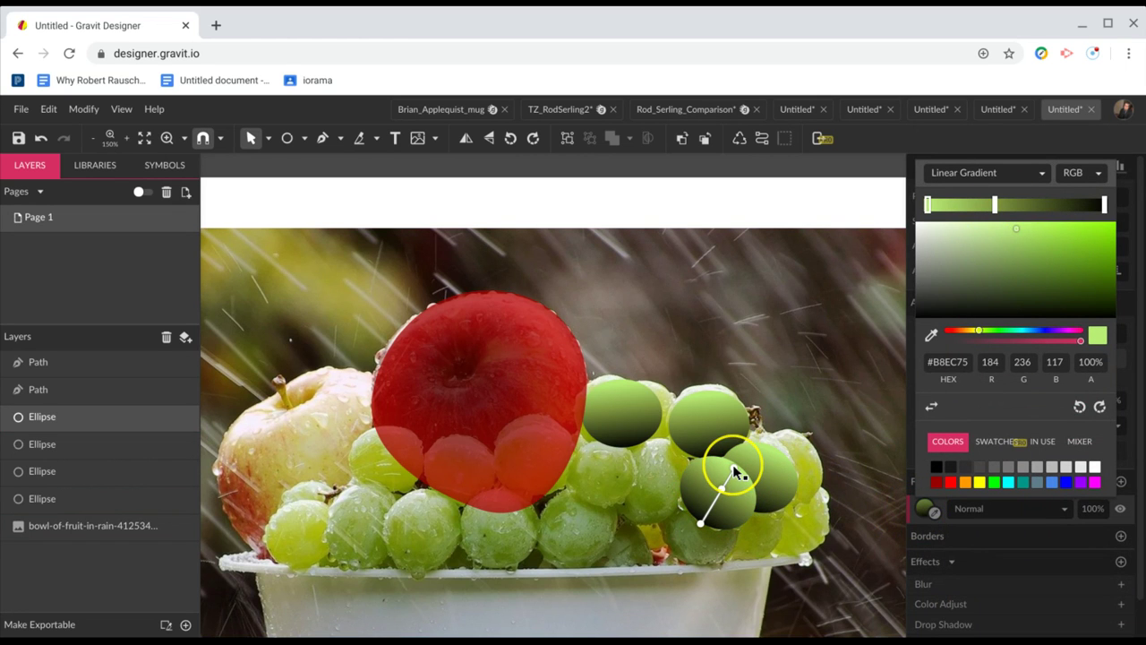
pyautogui.moveTo(728, 463); pyautogui.dragTo(710, 461)
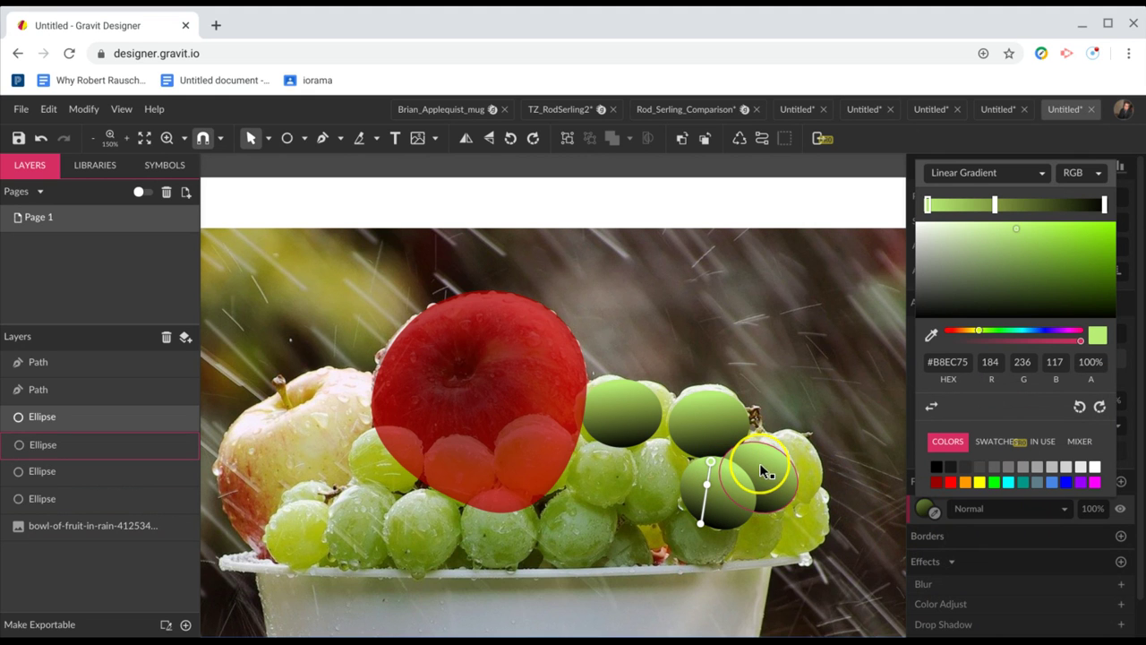
pyautogui.click(839, 373)
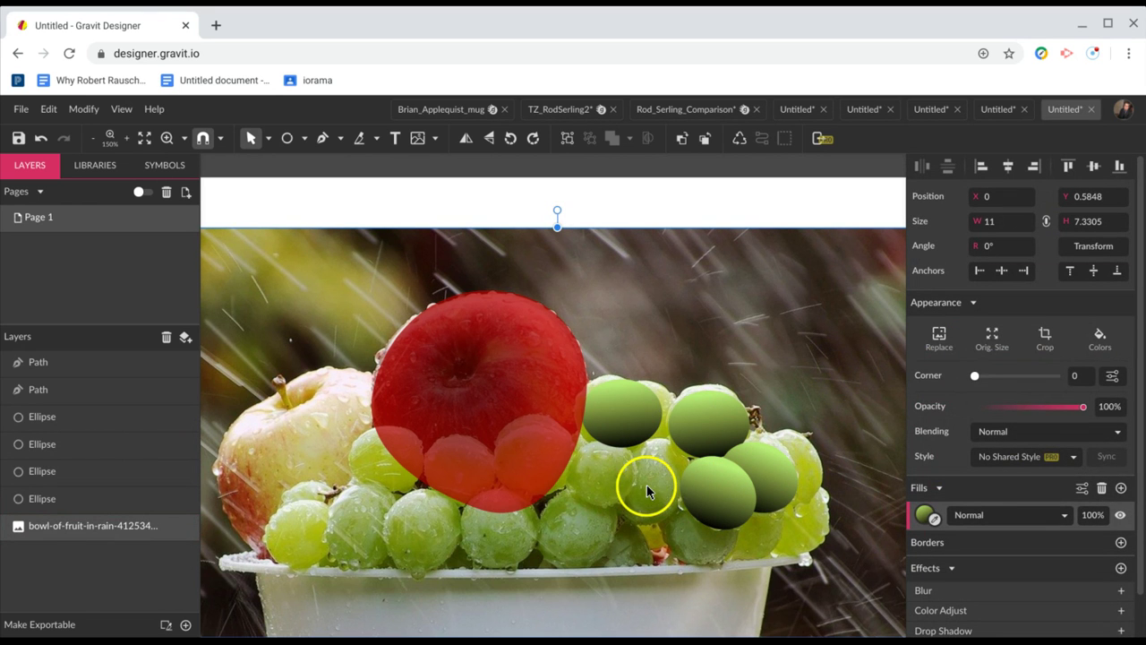
# Duplicate the grape beside the apple, place the copy below it at about X 6.11, Y 3.04, rotate it 26.4° and enlarge it slightly
pyautogui.click(622, 412)
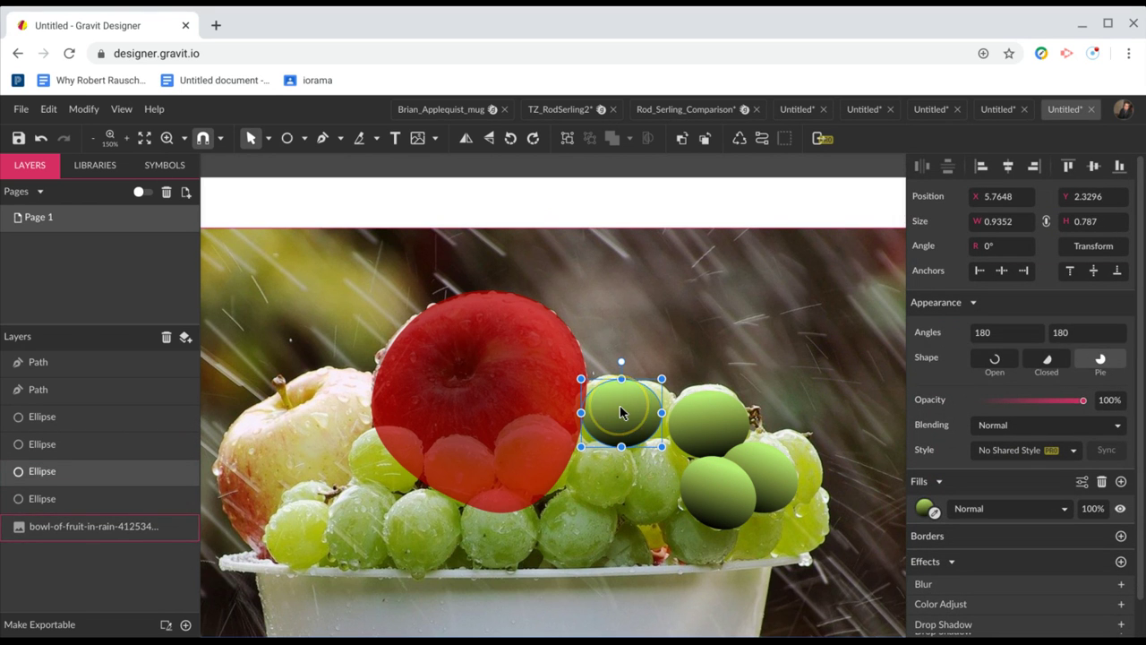
pyautogui.keyDown('alt'); pyautogui.click(634, 412); pyautogui.keyUp('alt')
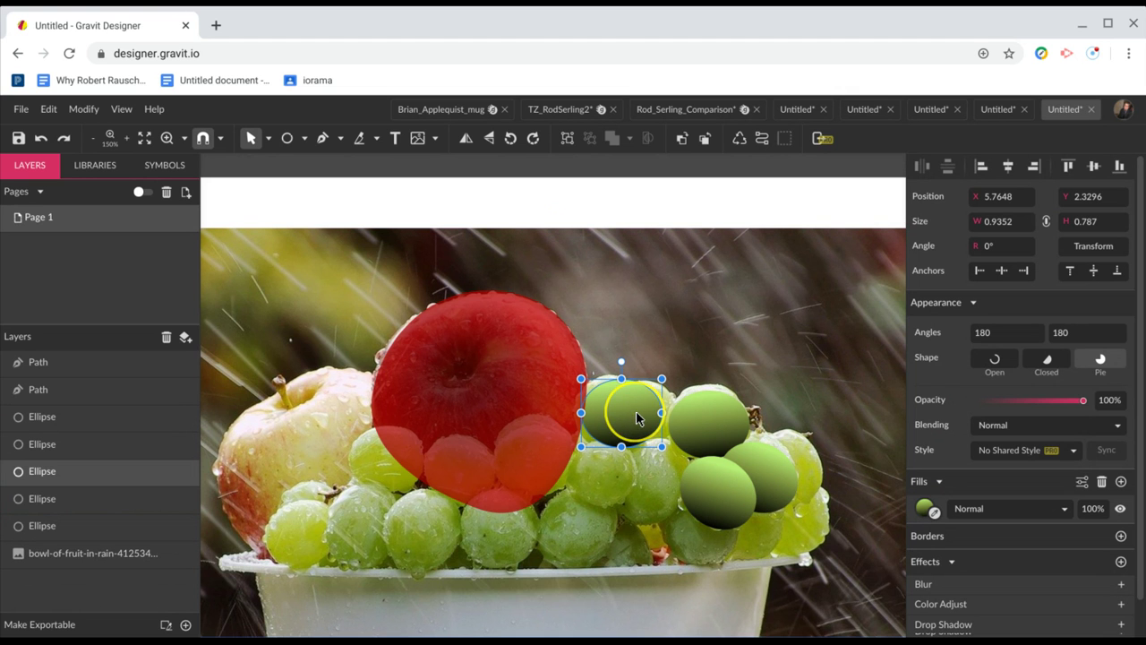
pyautogui.moveTo(649, 445); pyautogui.dragTo(657, 479)
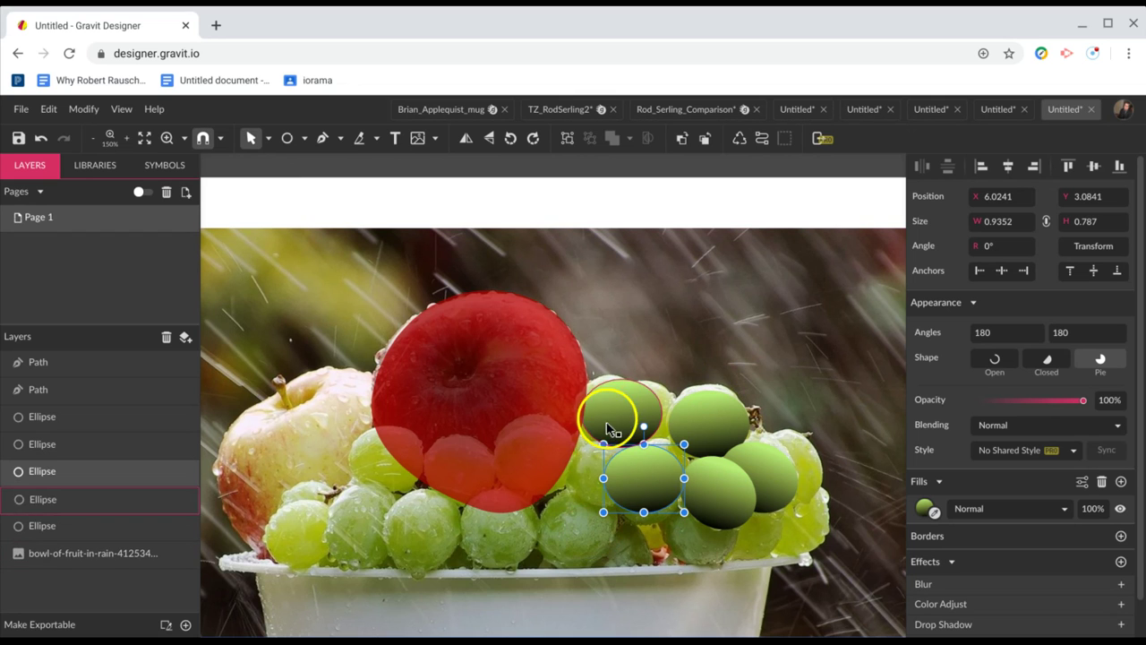
pyautogui.moveTo(602, 443); pyautogui.dragTo(672, 432)
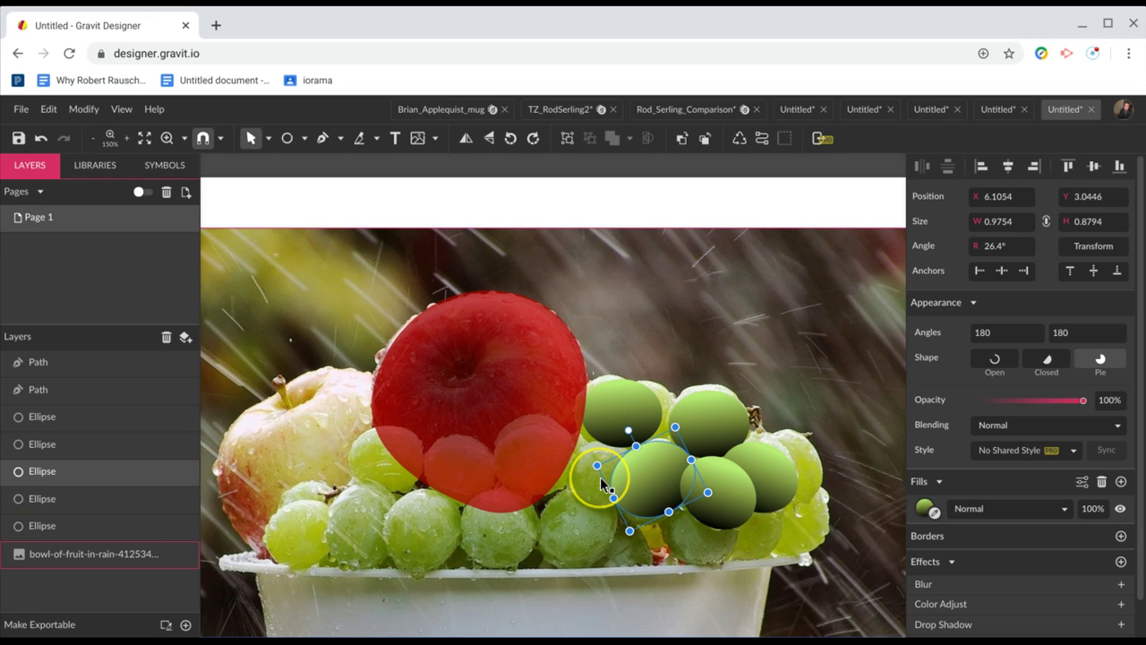
pyautogui.click(874, 411)
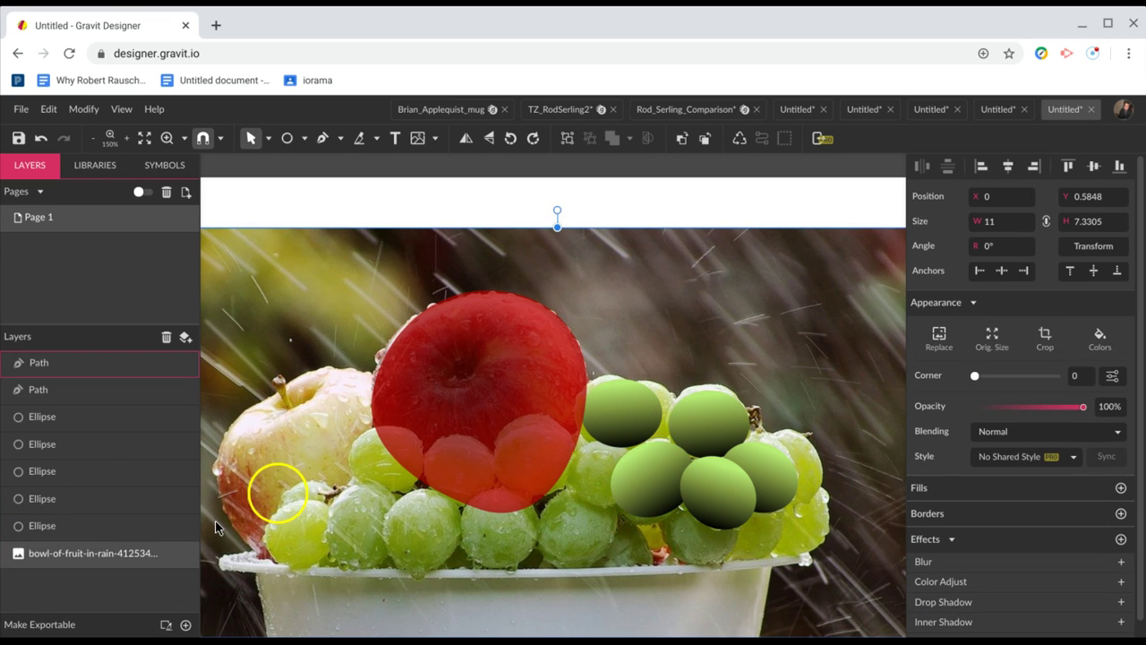
# Toggle the bowl-of-fruit photo layer's visibility off and on again to check the traced shapes
pyautogui.moveTo(176, 560)
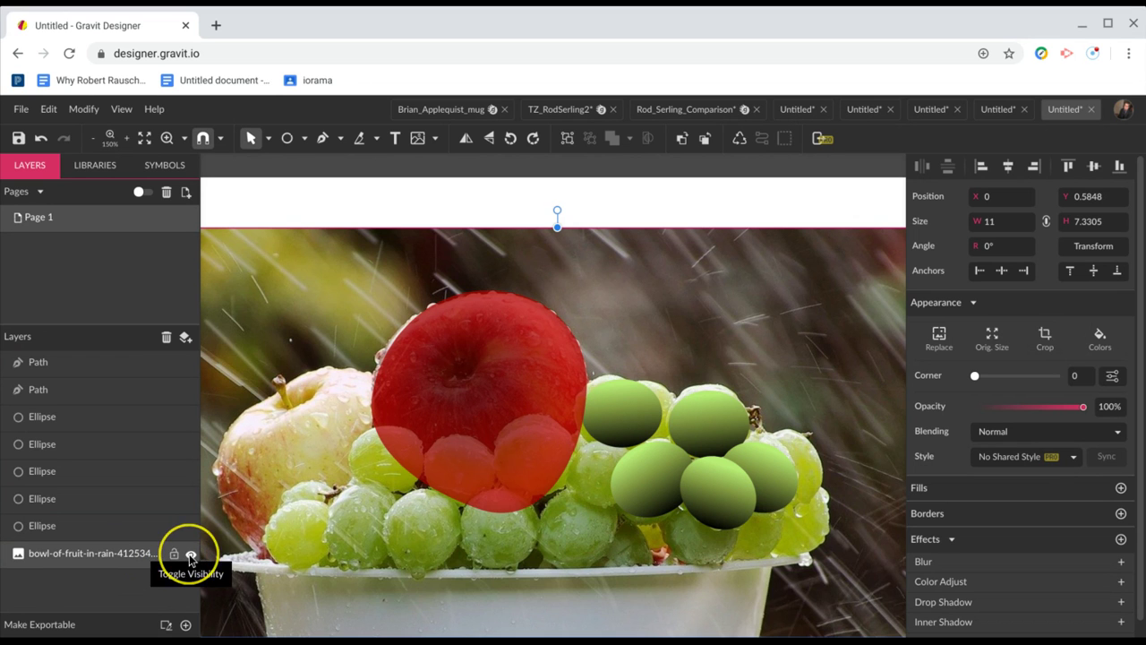
pyautogui.click(191, 555)
pyautogui.click(190, 557)
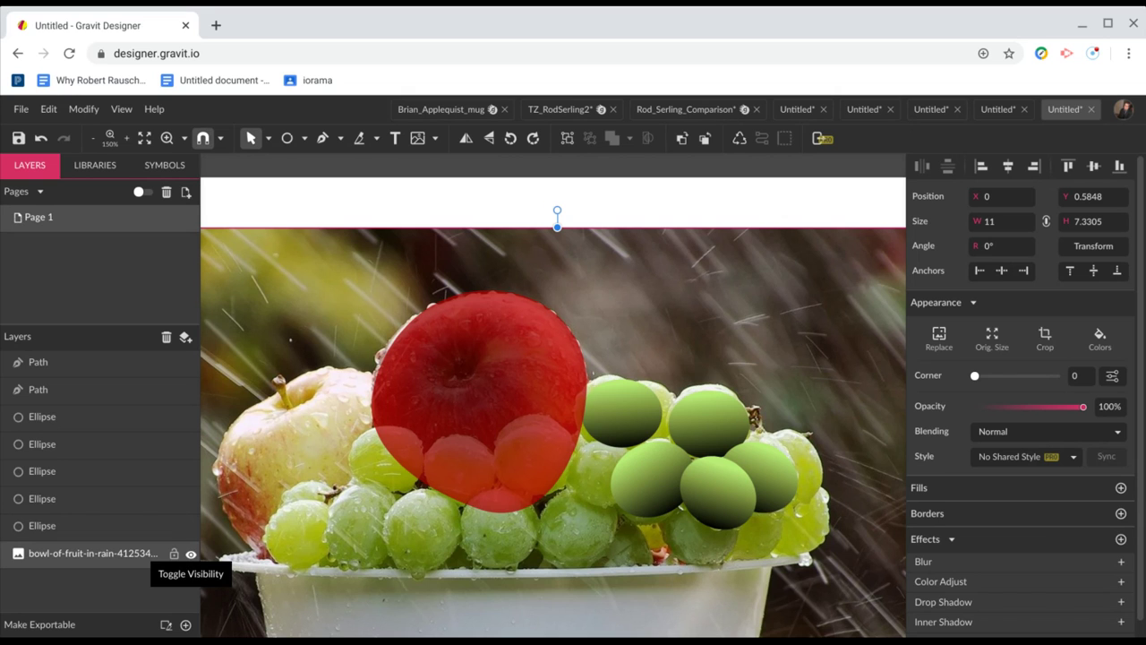
pyautogui.click(183, 544)
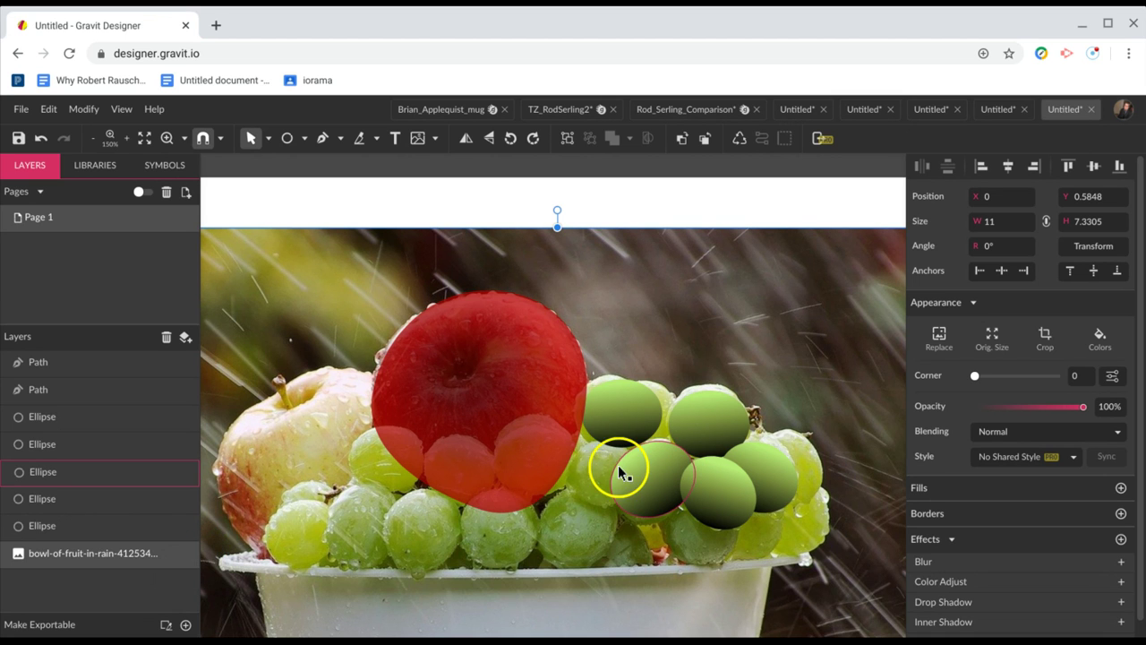
# Duplicate the 26.4° rotated grape and place the copy over the photo grape at the red apple's base, at about X 4.33, Y 3.56
pyautogui.click(425, 524)
pyautogui.scroll(-2, 426, 526)
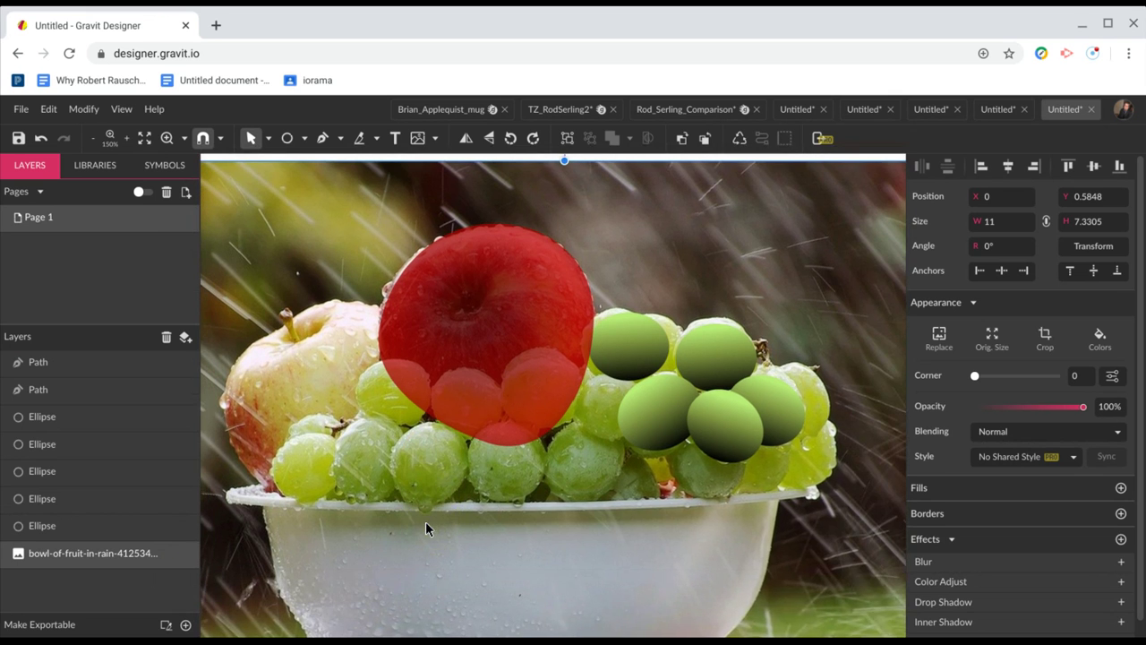
pyautogui.hscroll(-2, 425, 521)
pyautogui.click(725, 410)
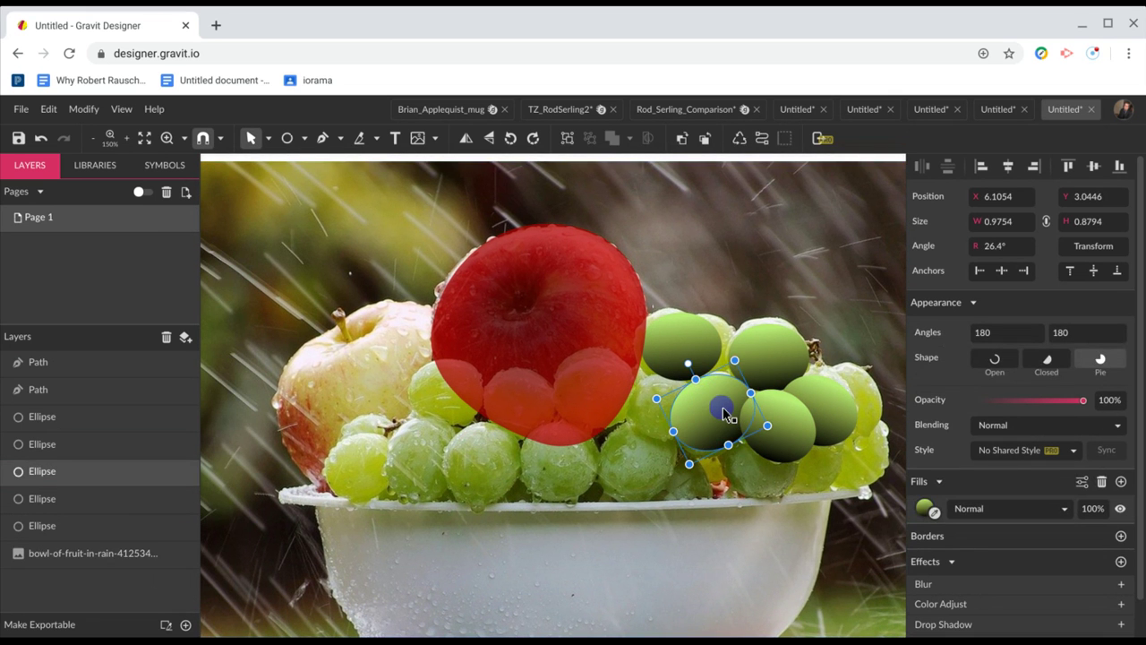
pyautogui.hotkey('ctrl', 'z')
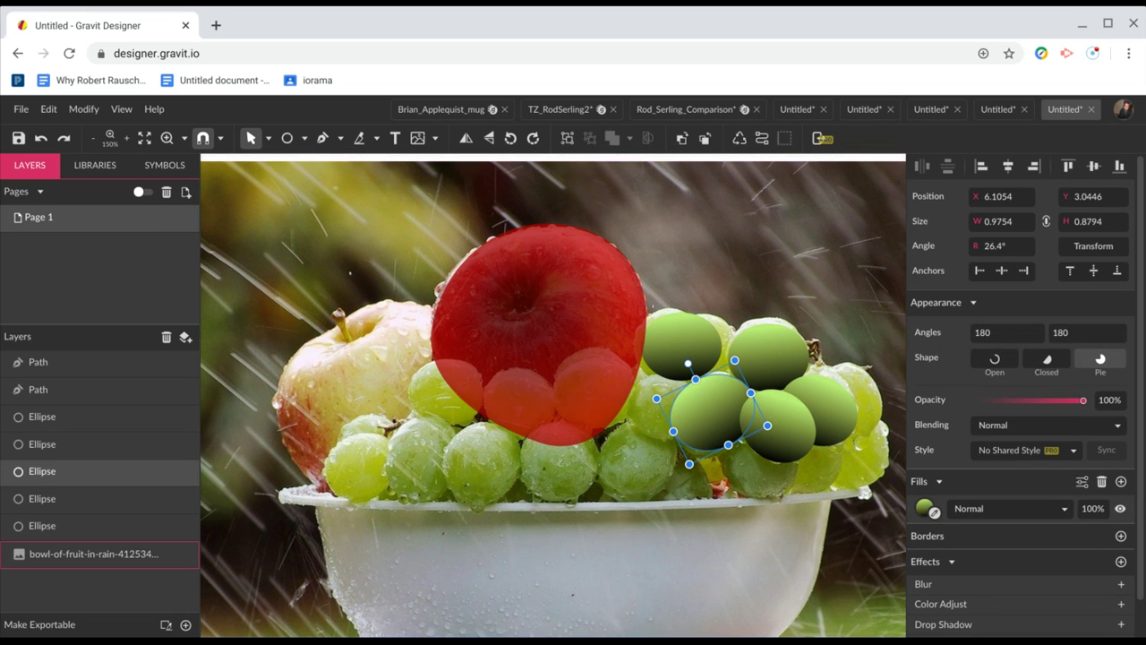
pyautogui.hotkey('ctrl', 'shift', 'z')
pyautogui.click(713, 404)
pyautogui.moveTo(684, 407); pyautogui.dragTo(562, 456)
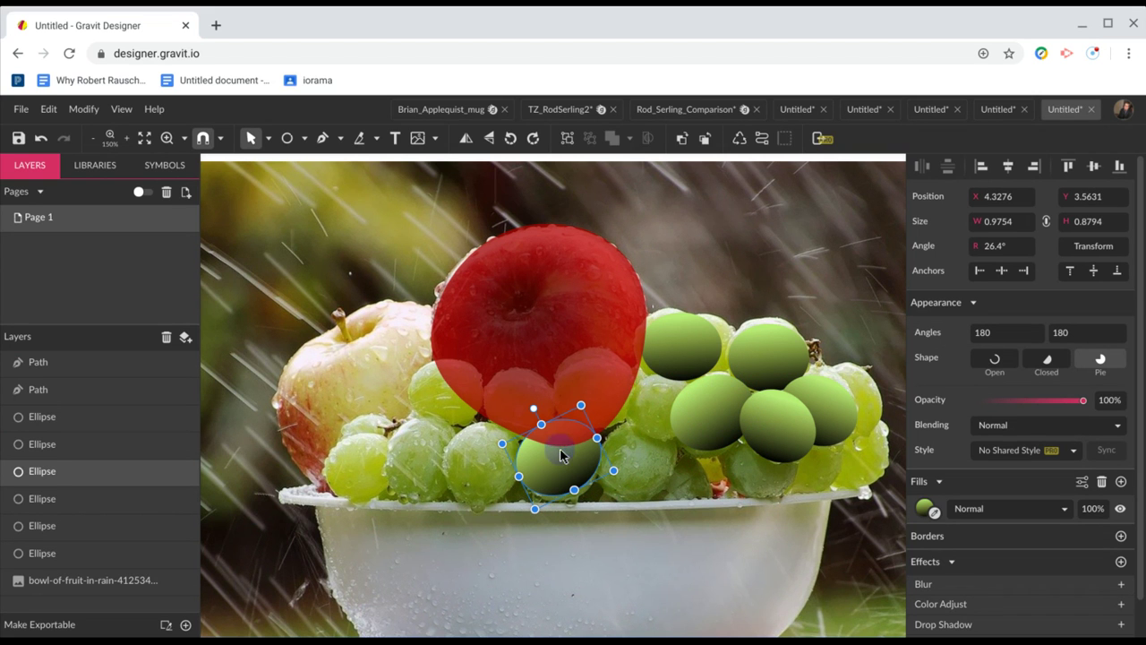
# Send the red apple shape behind all the grape ellipses, just above the photo layer, and nudge it down to Y 1.3336
pyautogui.click(578, 285)
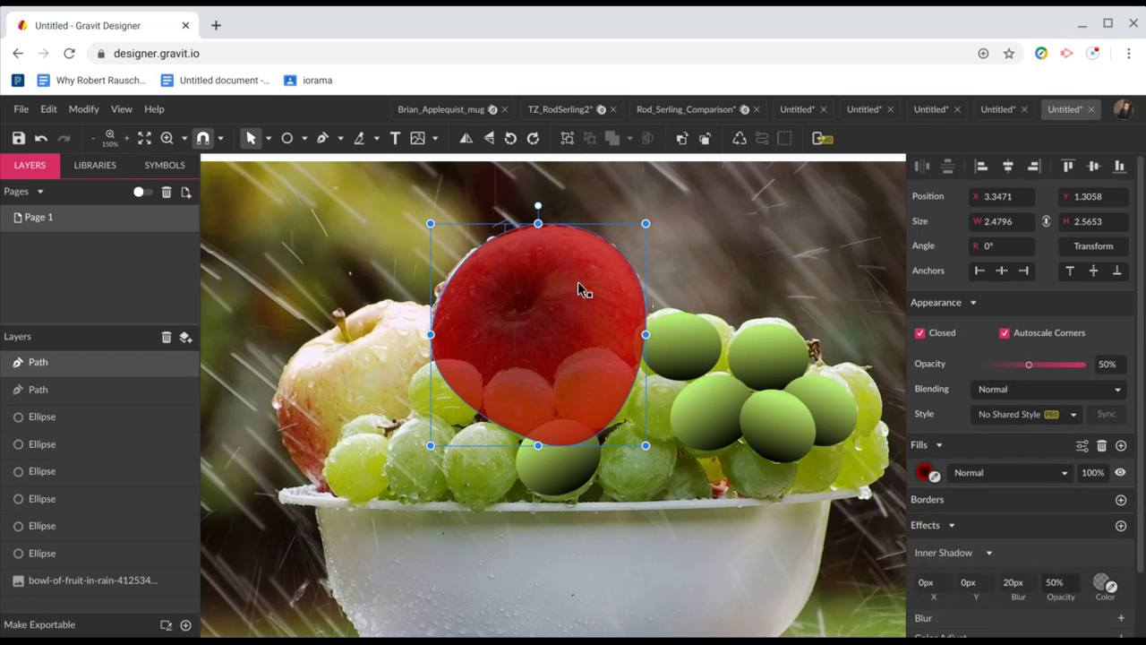
pyautogui.click(708, 139)
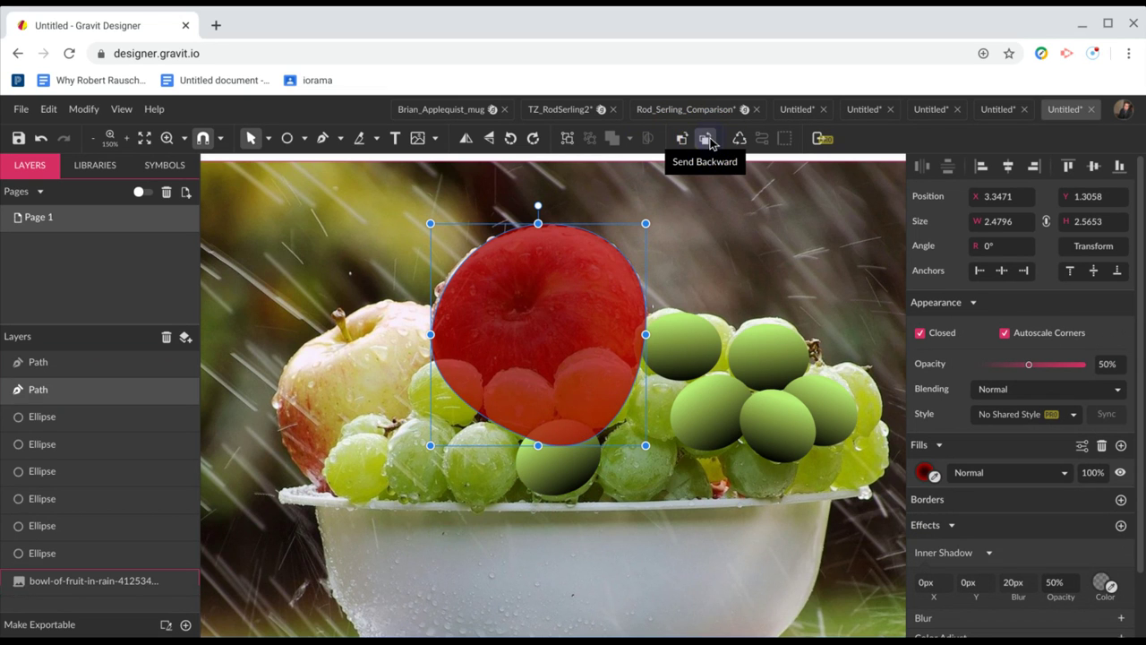
pyautogui.click(708, 139)
pyautogui.click(707, 139)
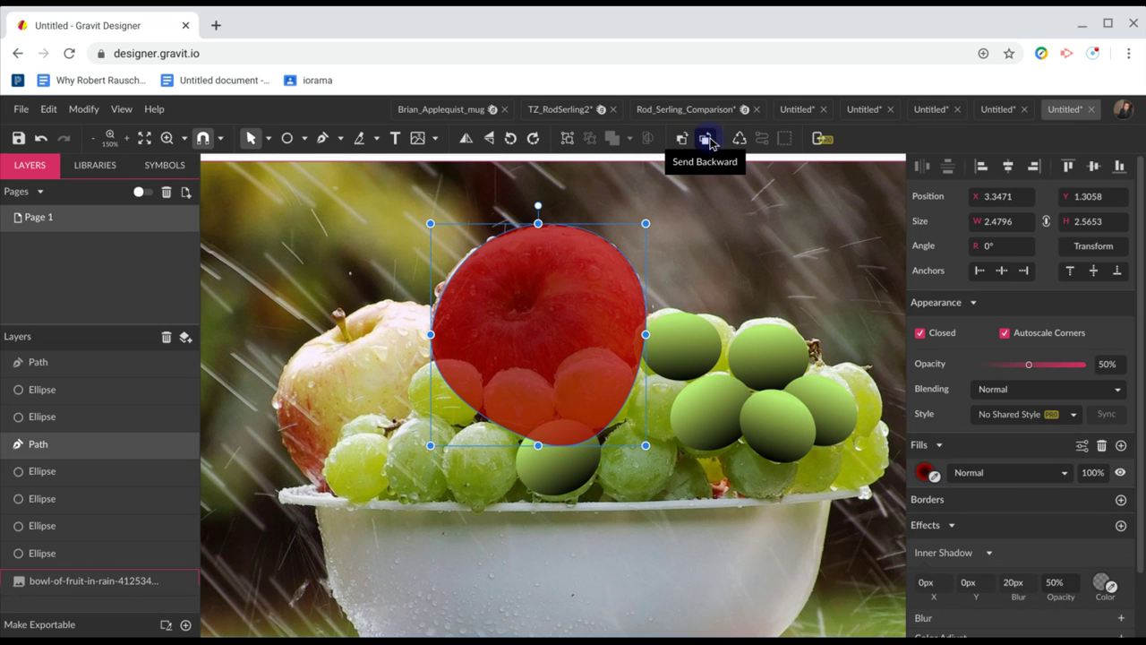
pyautogui.click(707, 139)
pyautogui.click(708, 139)
pyautogui.click(707, 139)
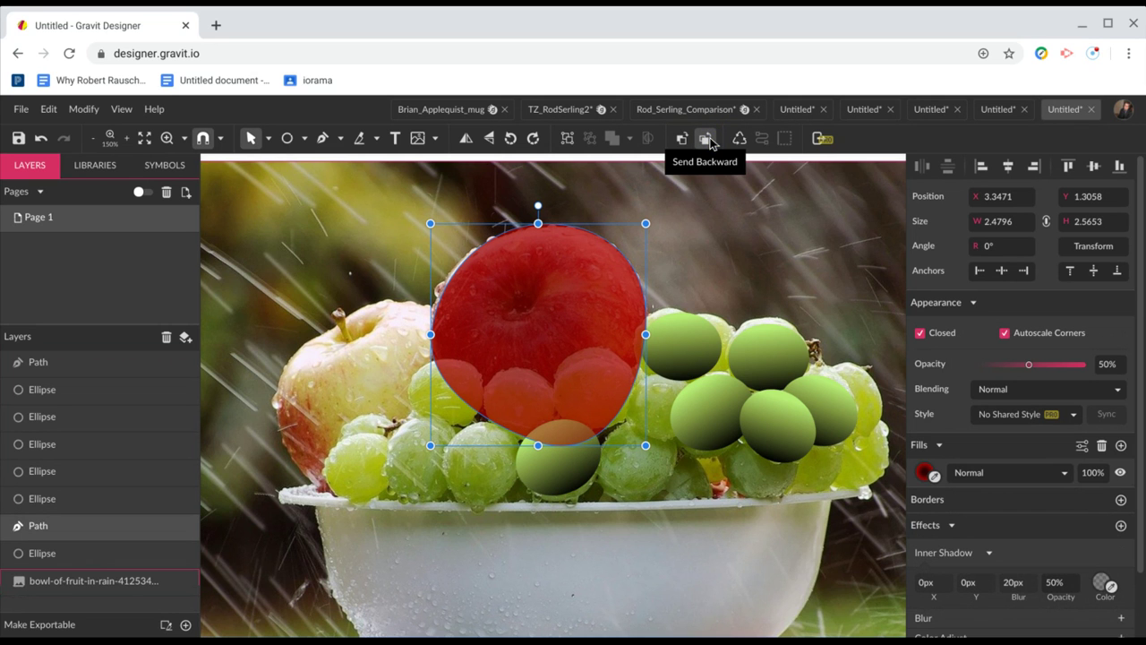
pyautogui.click(707, 139)
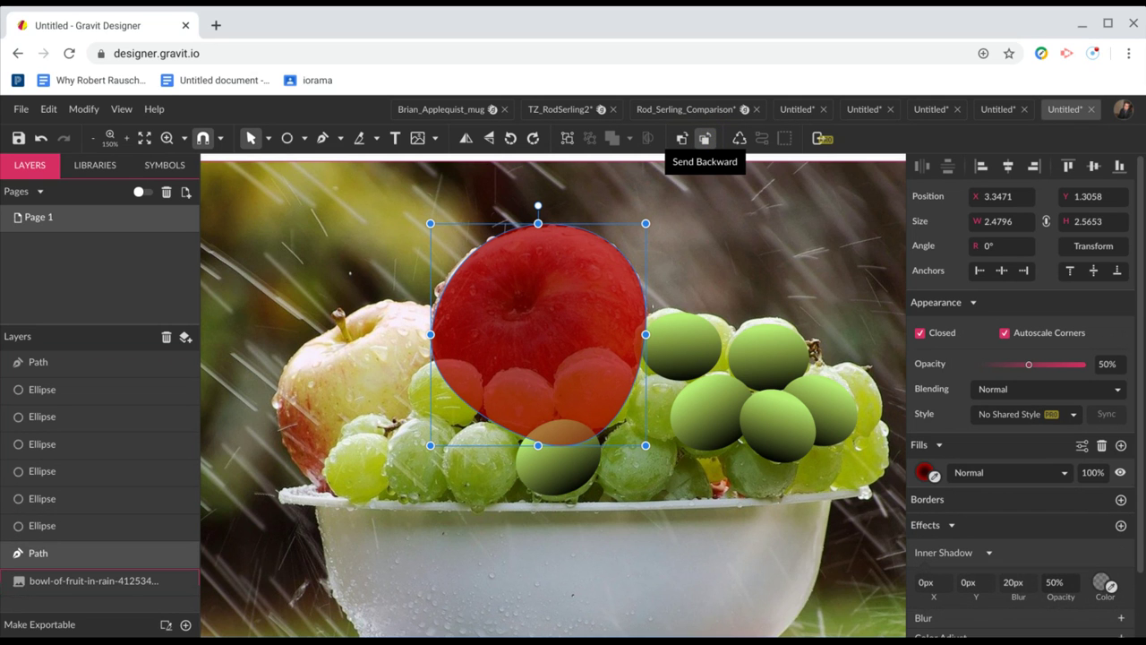
pyautogui.click(708, 139)
pyautogui.press('Down')
pyautogui.press('Down')
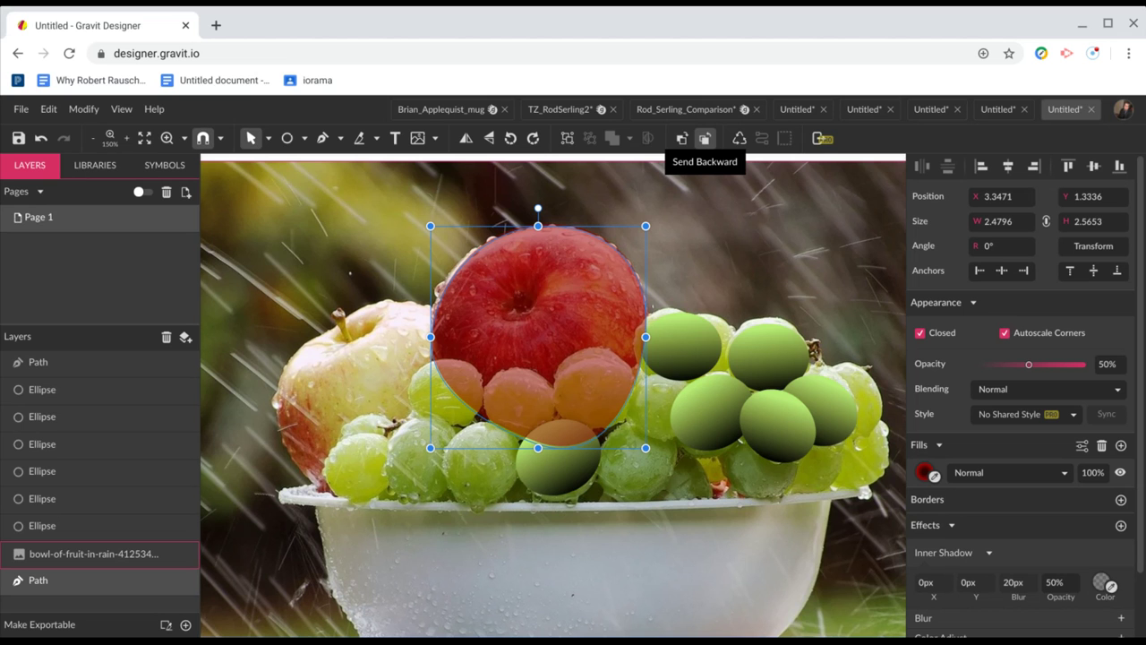
pyautogui.hotkey('ctrl', ']')
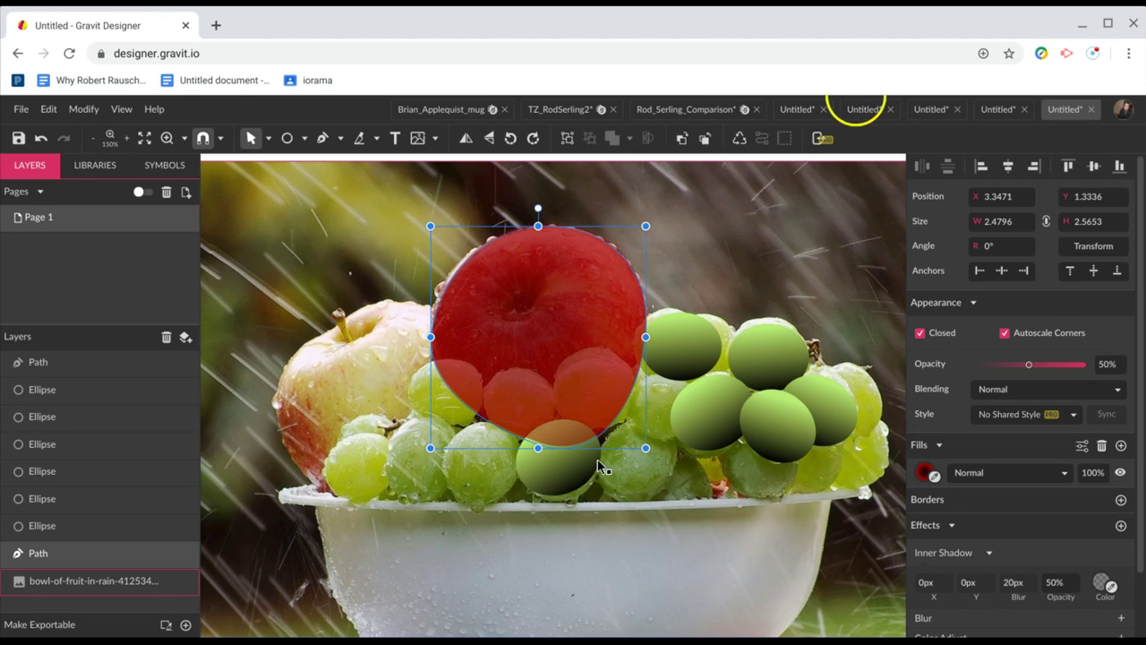
pyautogui.click(564, 466)
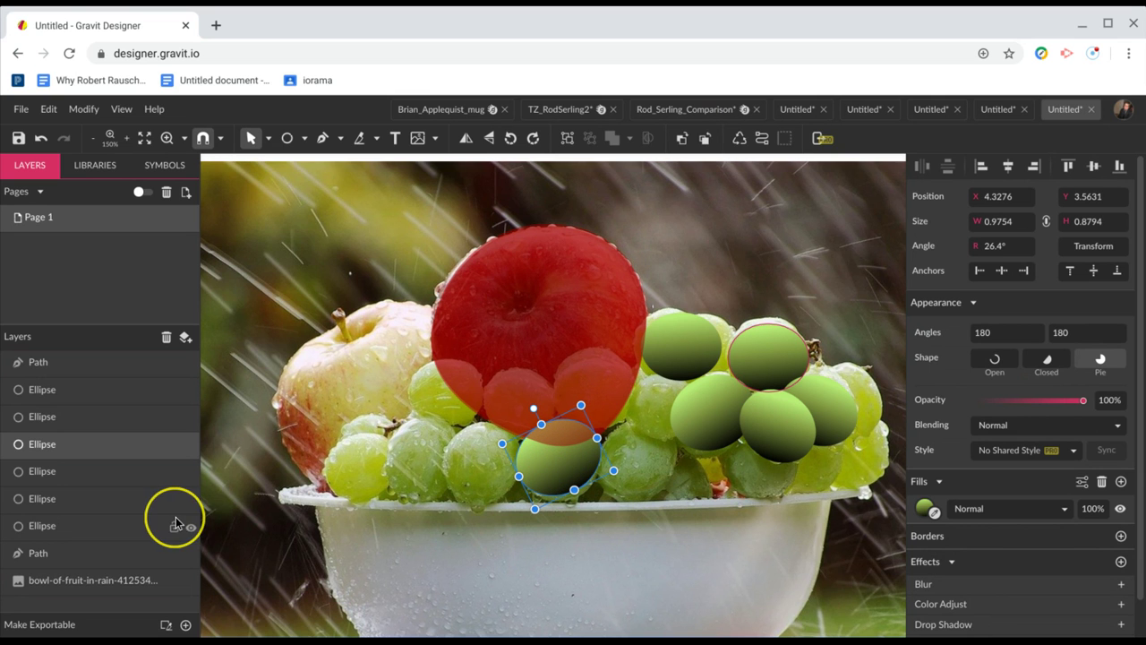
pyautogui.click(564, 378)
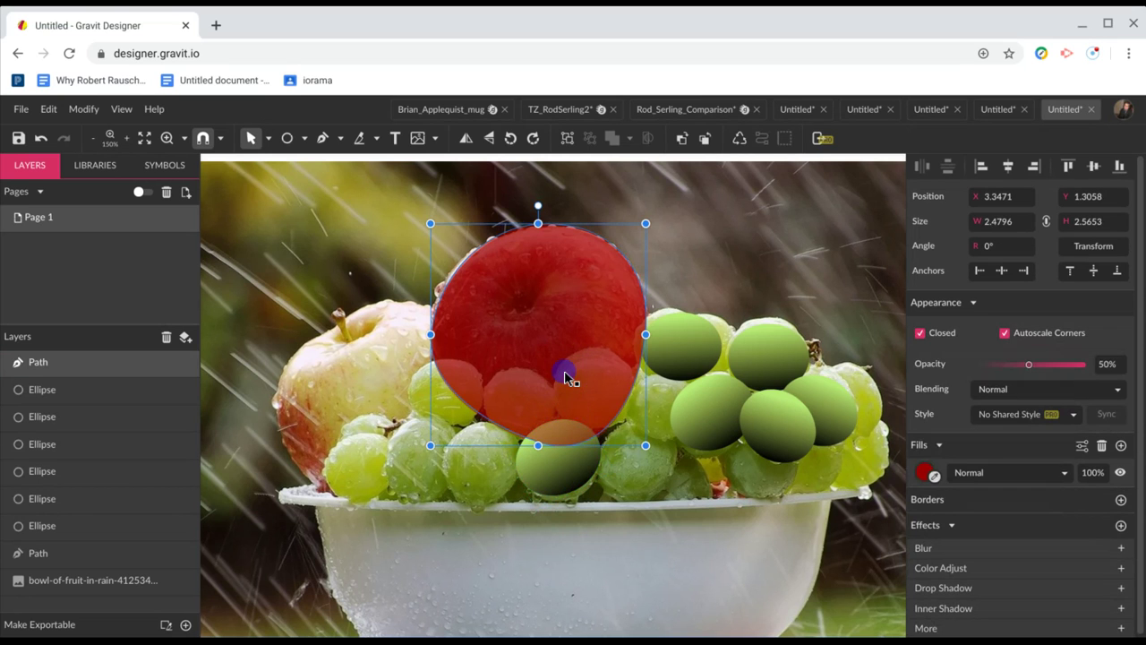
pyautogui.click(562, 473)
pyautogui.click(1059, 405)
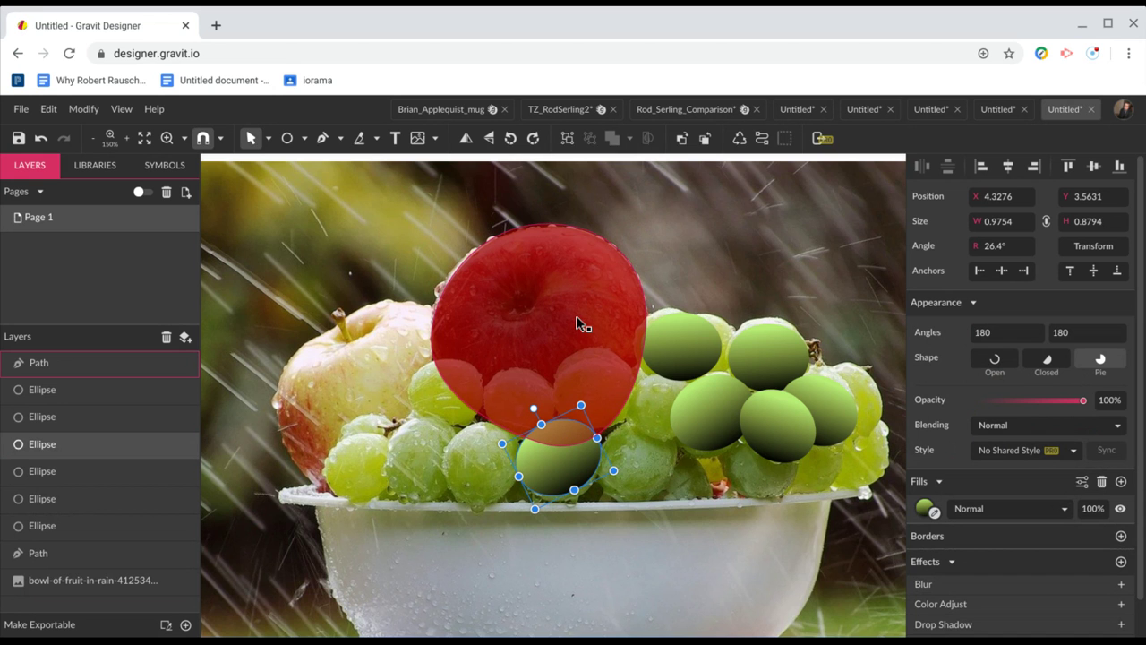
# Undo the accidental move of the bowl-of-fruit photo and lock its layer
pyautogui.scroll(-2, 579, 324)
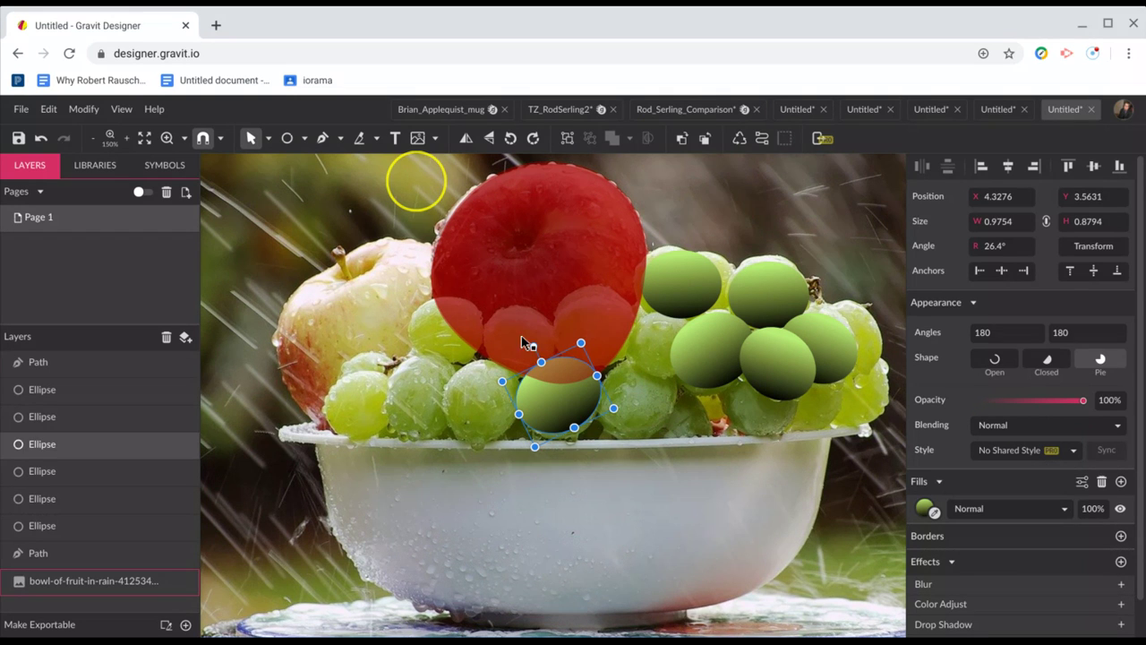
pyautogui.moveTo(416, 181); pyautogui.dragTo(564, 434)
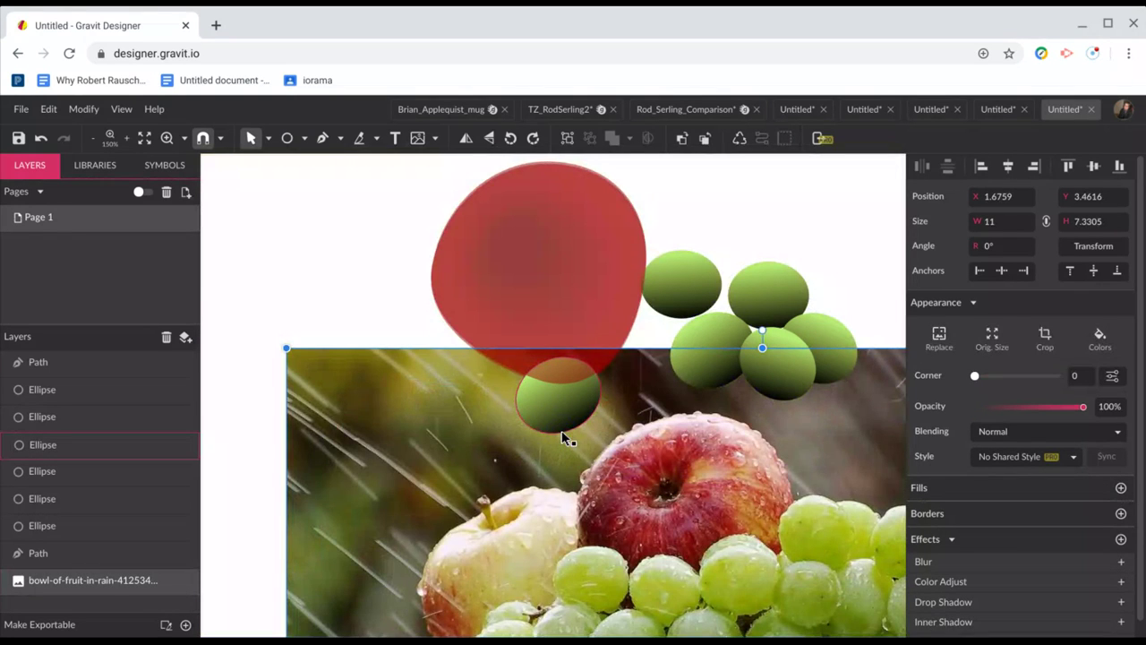
pyautogui.hotkey('ctrl', 'z')
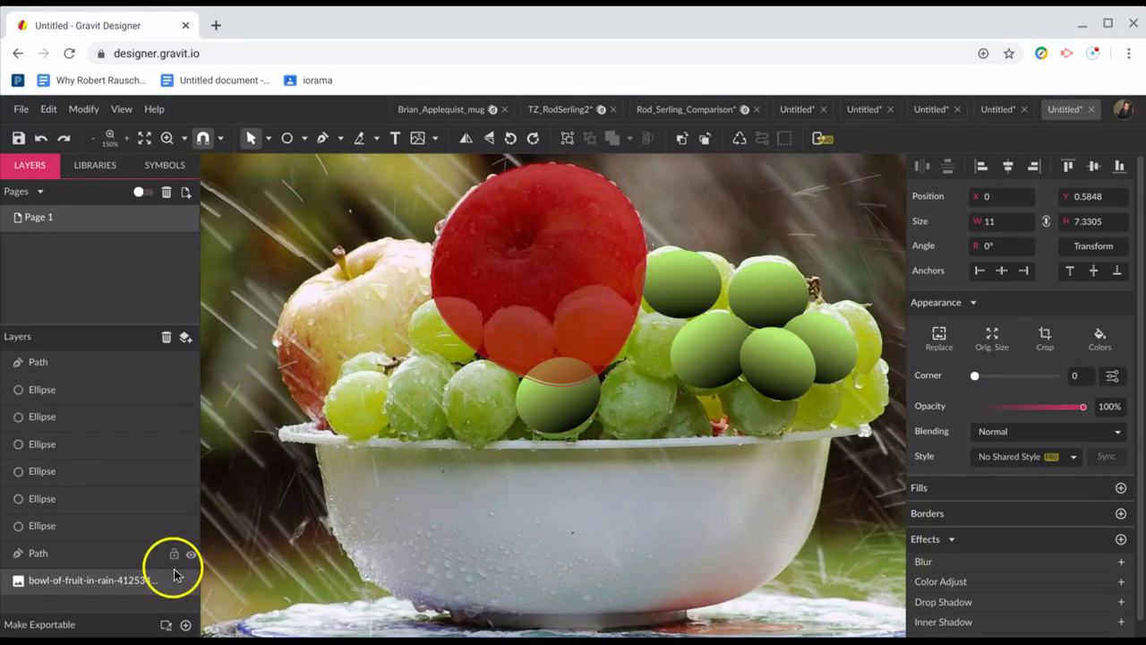
pyautogui.click(174, 583)
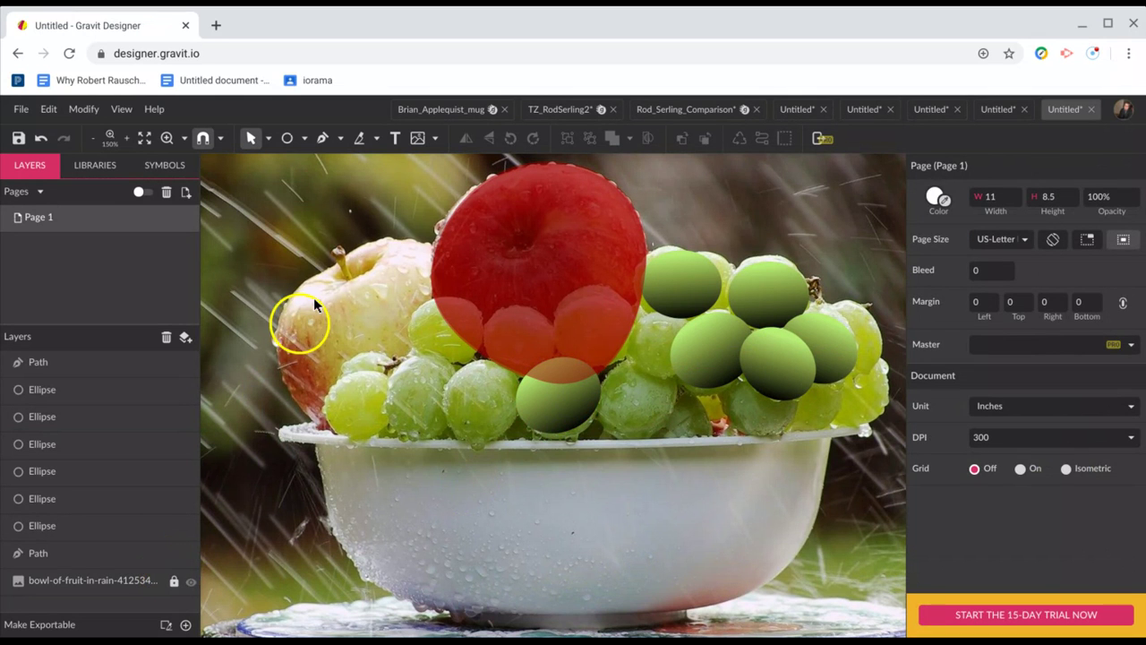
# Move the 50% opacity red apple path behind all the grape ellipses, just above the other apple path
pyautogui.moveTo(412, 188); pyautogui.dragTo(552, 463)
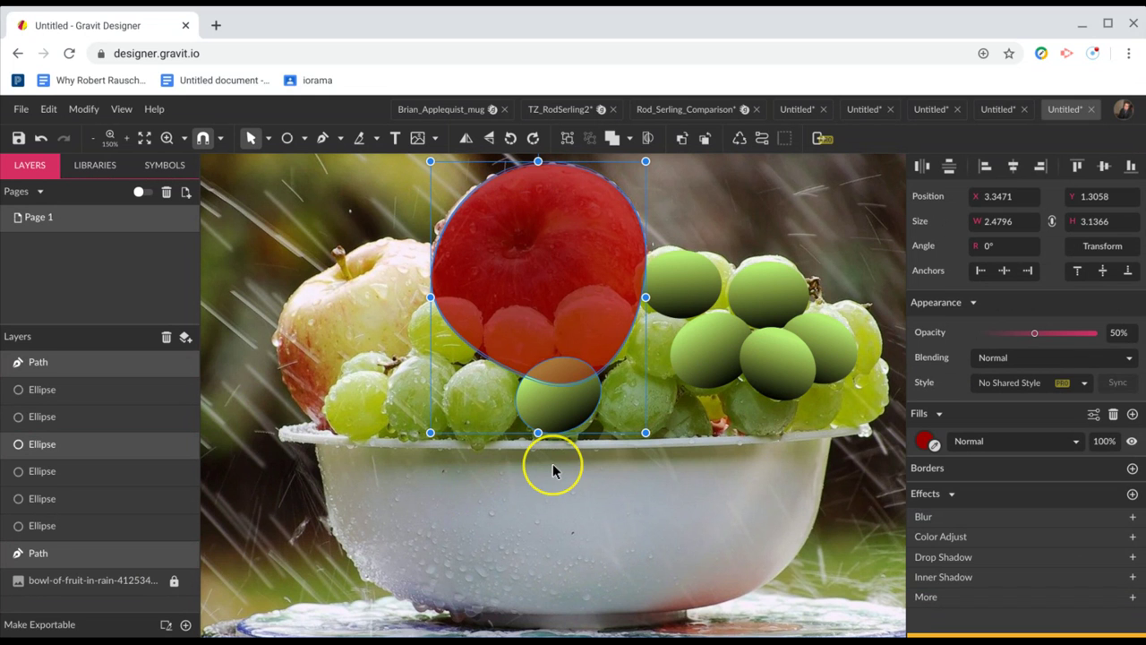
pyautogui.click(343, 212)
pyautogui.click(543, 275)
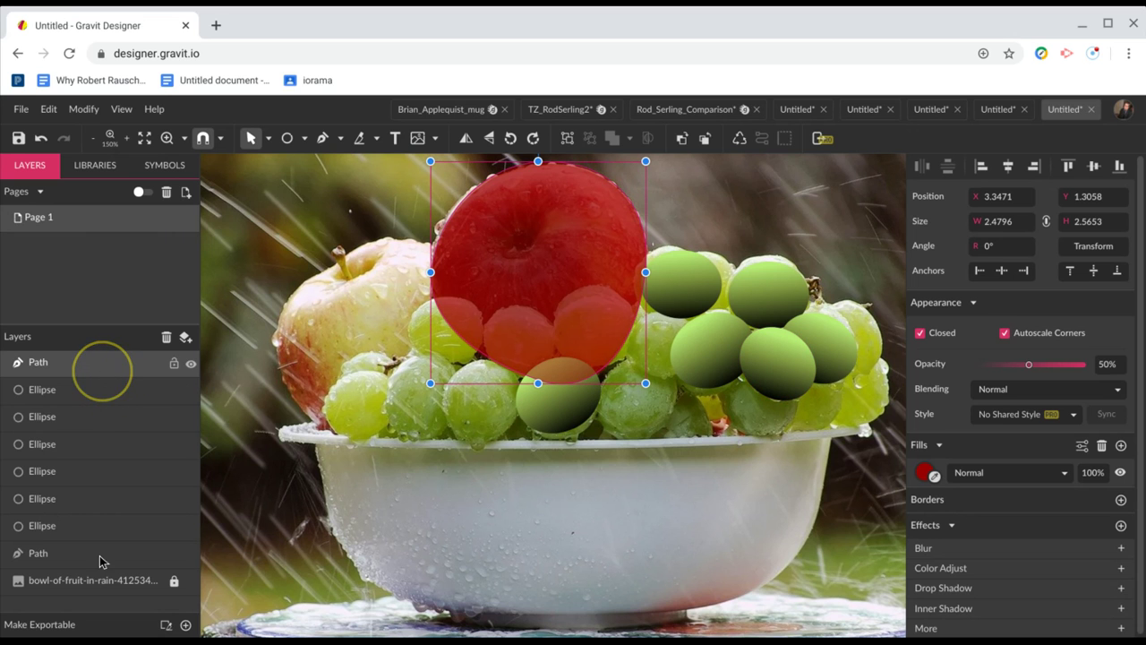
pyautogui.moveTo(102, 562); pyautogui.dragTo(101, 566)
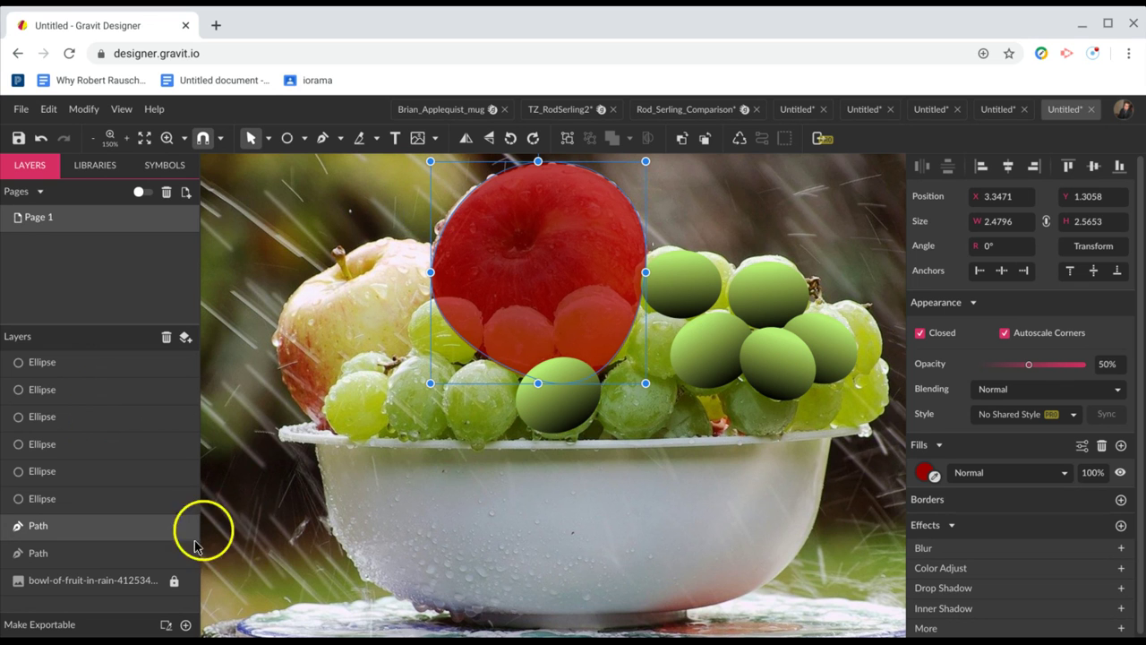
# Group the two red apple paths and rename the group "apple"
pyautogui.moveTo(403, 196); pyautogui.dragTo(474, 274)
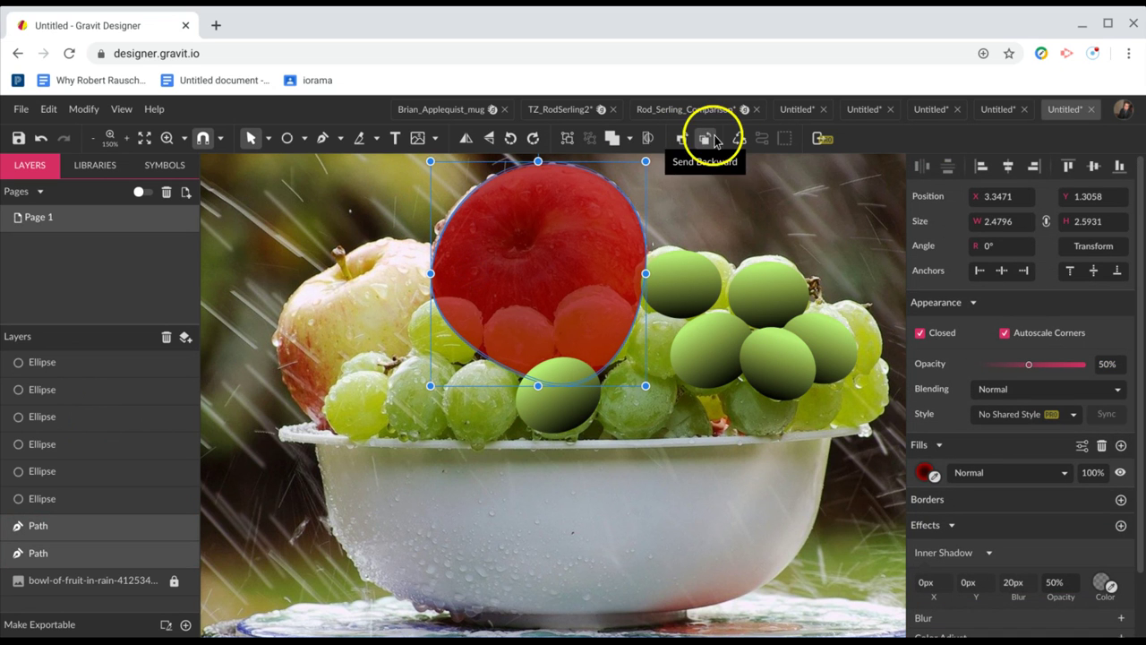
pyautogui.click(577, 148)
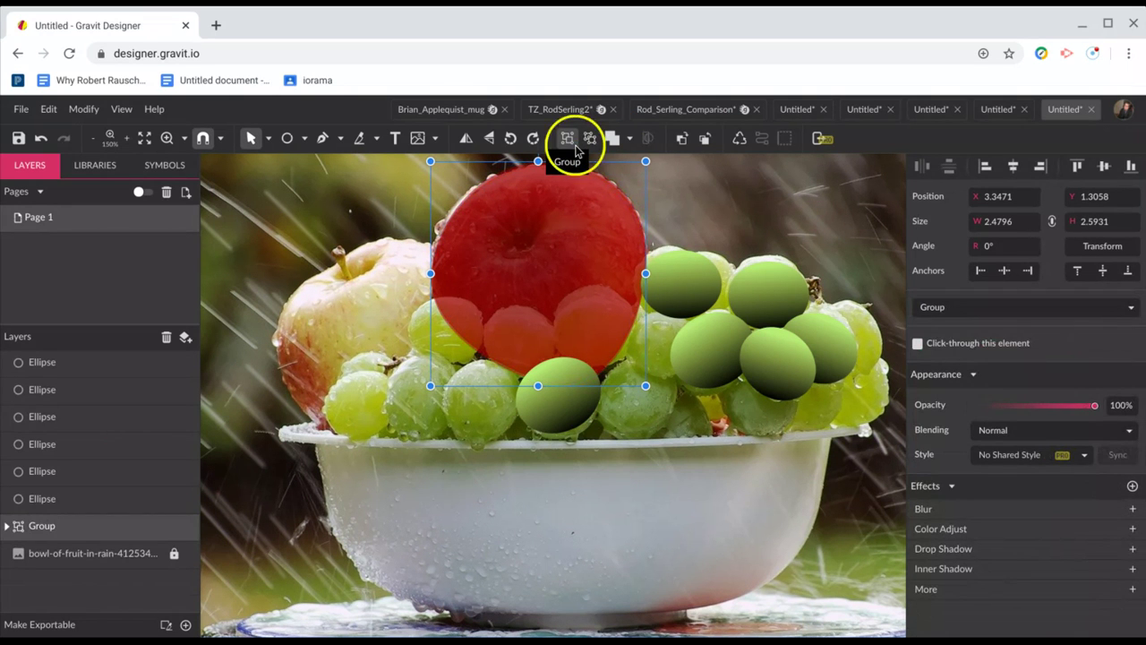
pyautogui.keyDown('shift'); pyautogui.click(93, 529); pyautogui.keyUp('shift')
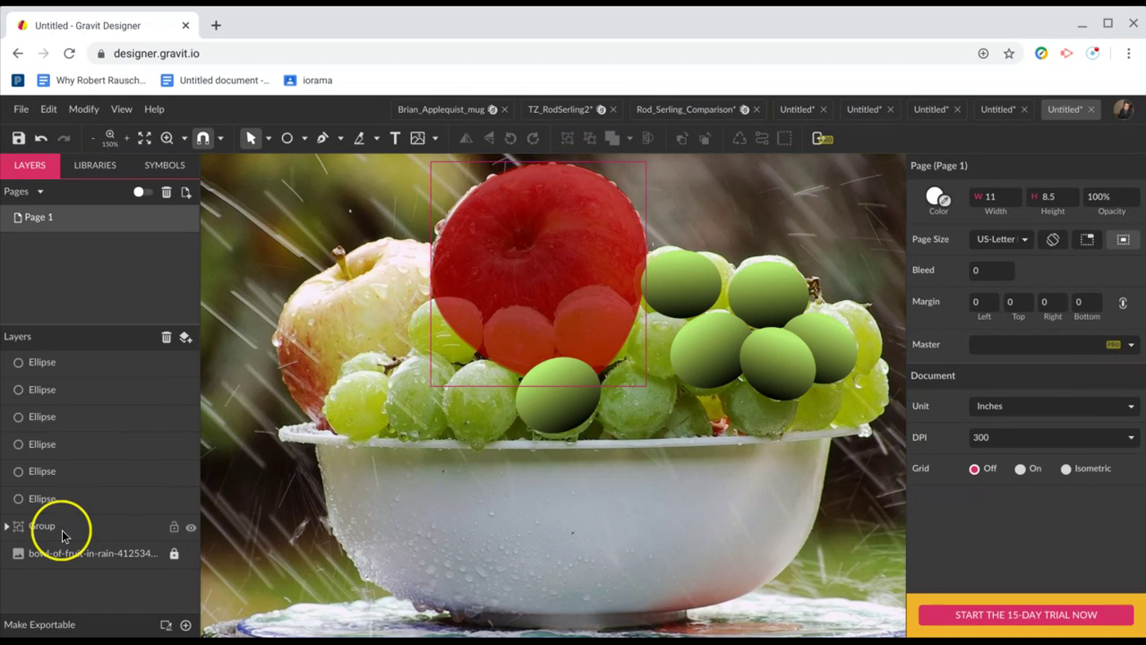
pyautogui.doubleClick(57, 528)
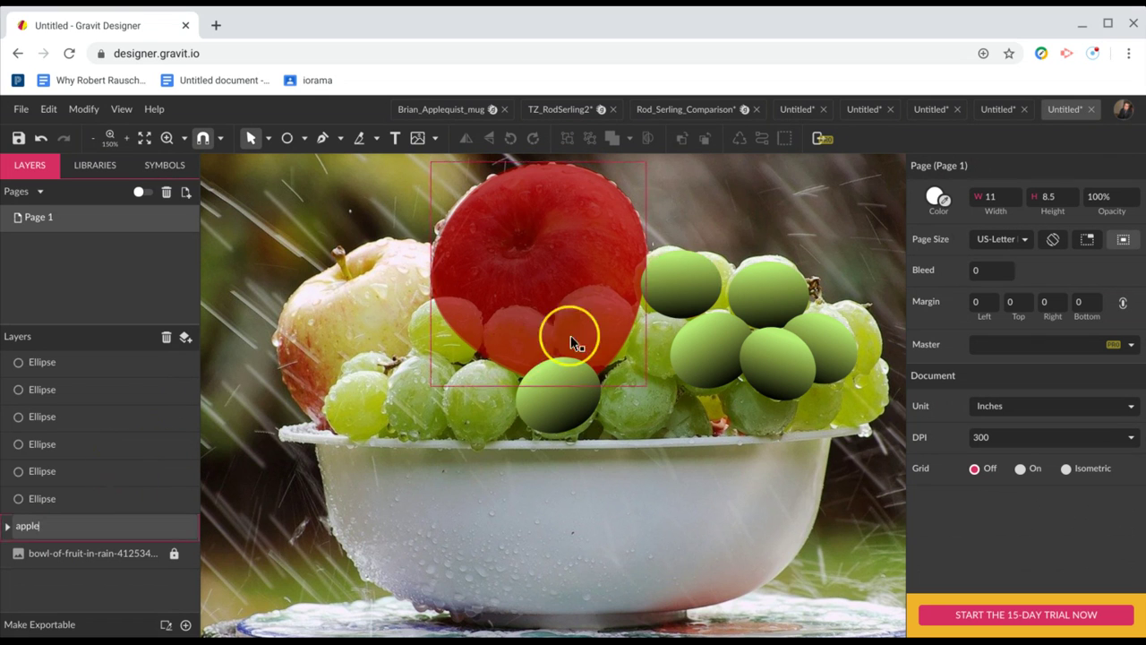
# Group the five grapes beside the apple under the name "grapes" and move the grape ellipse at the apple's base into that group
pyautogui.moveTo(678, 211); pyautogui.dragTo(811, 402)
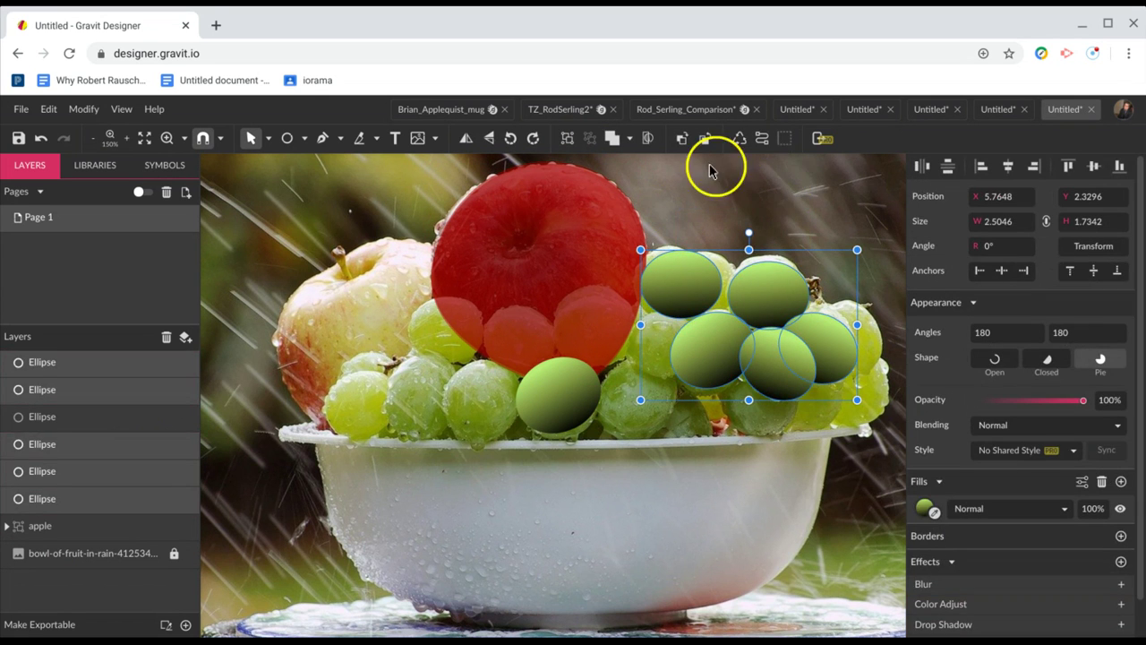
pyautogui.click(567, 141)
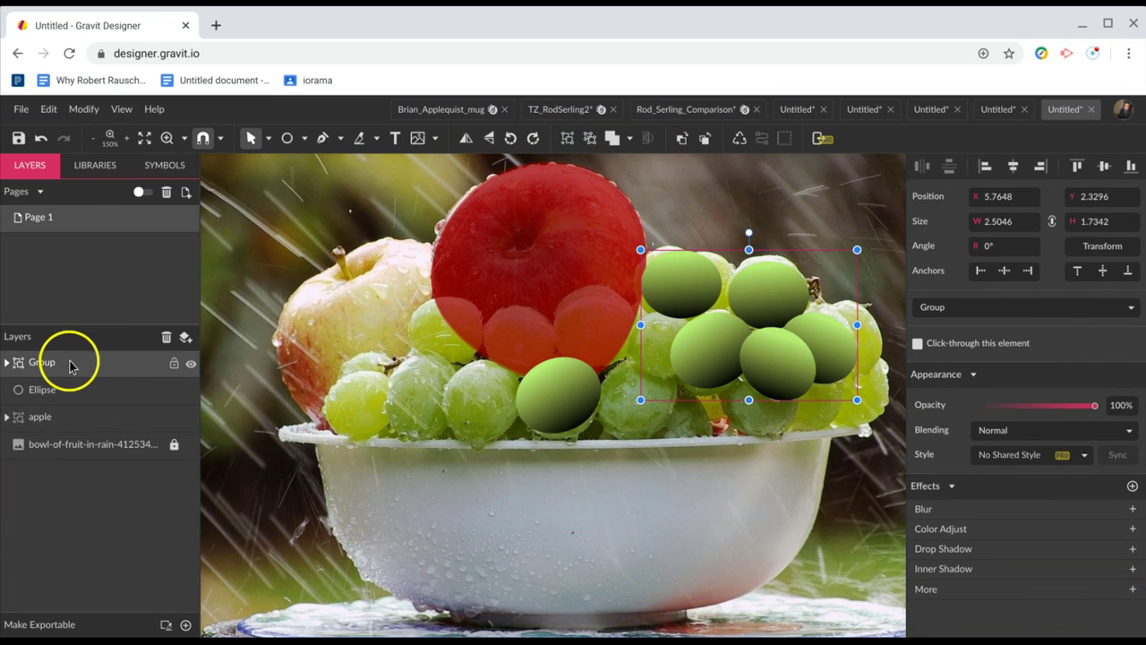
pyautogui.doubleClick(71, 362)
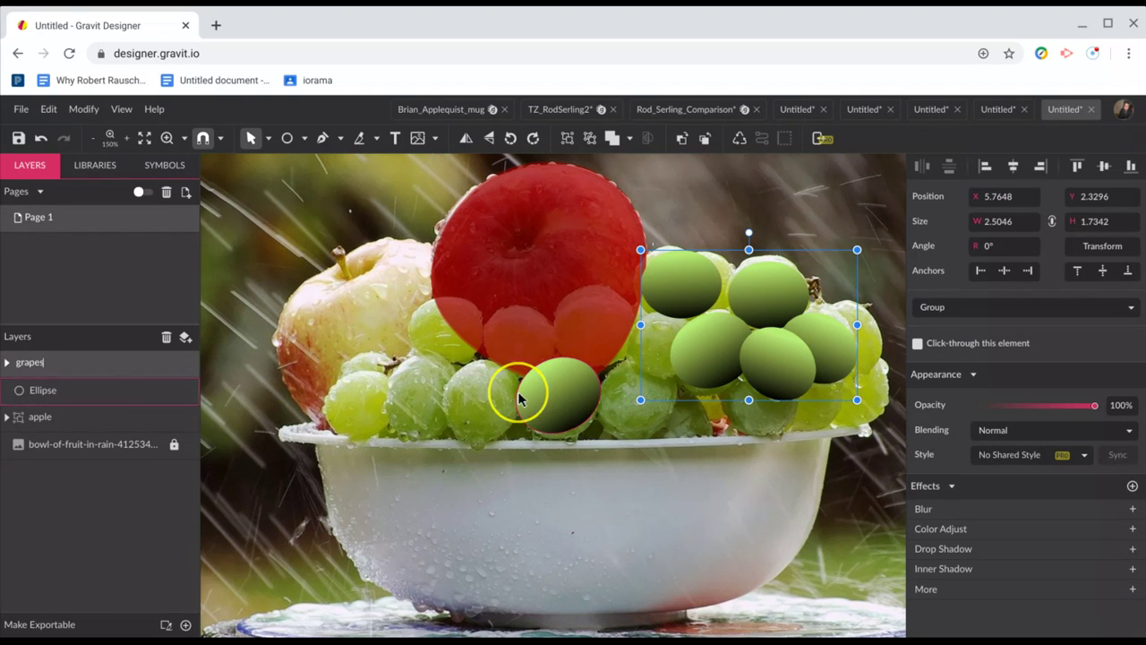
pyautogui.click(231, 328)
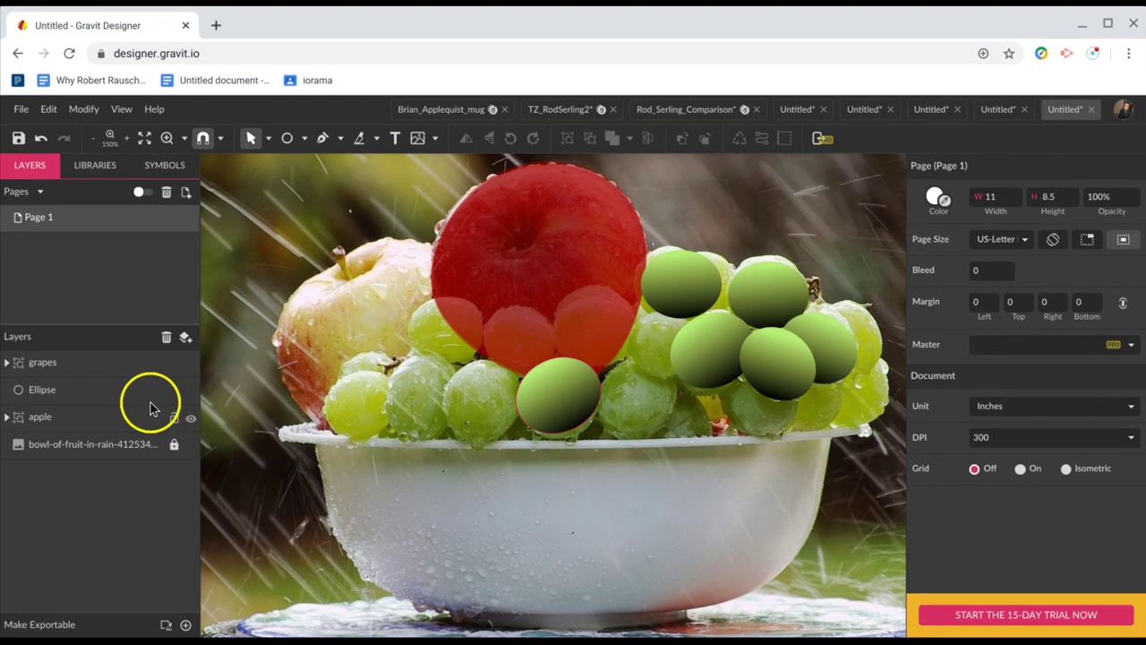
pyautogui.moveTo(147, 391); pyautogui.dragTo(147, 368)
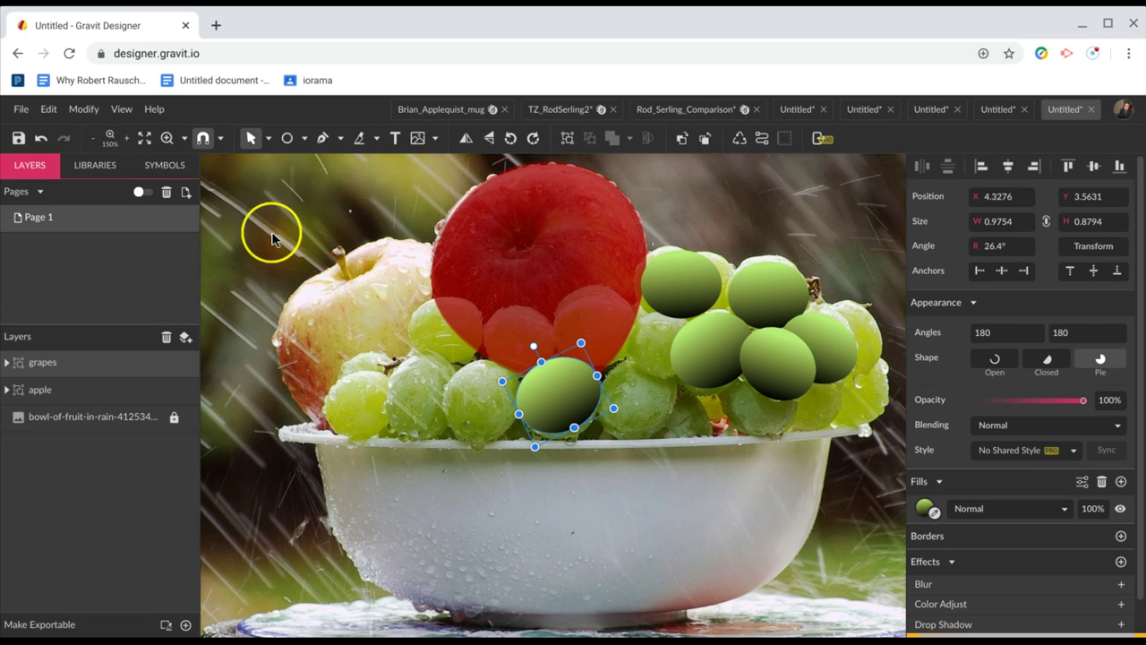
pyautogui.scroll(1, 273, 238)
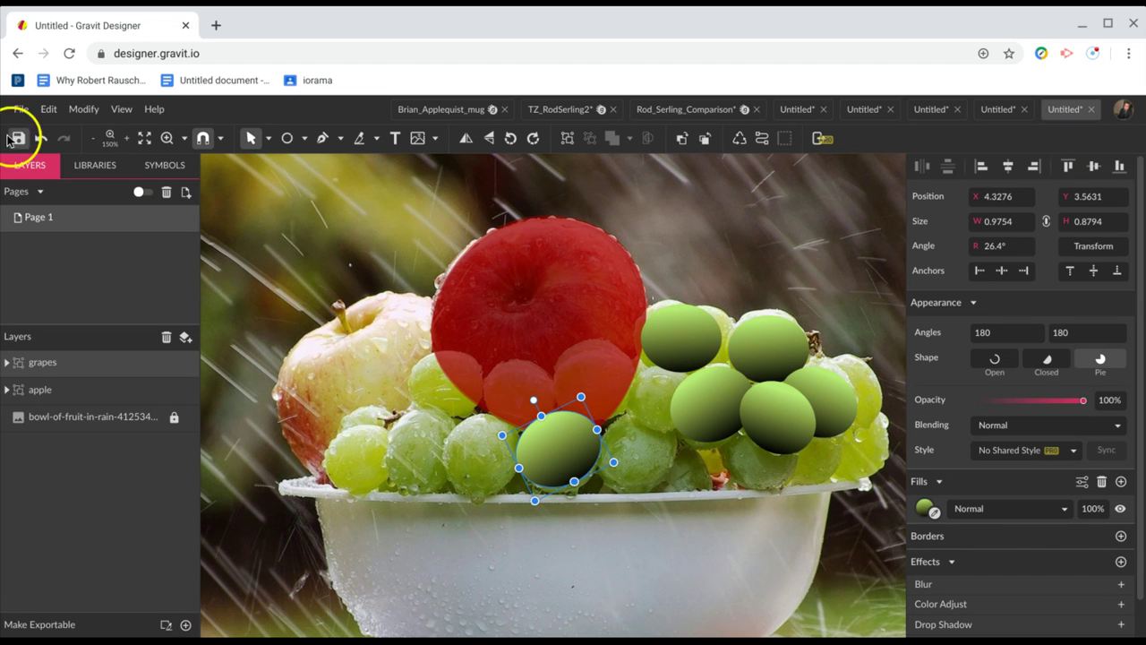
pyautogui.click(21, 108)
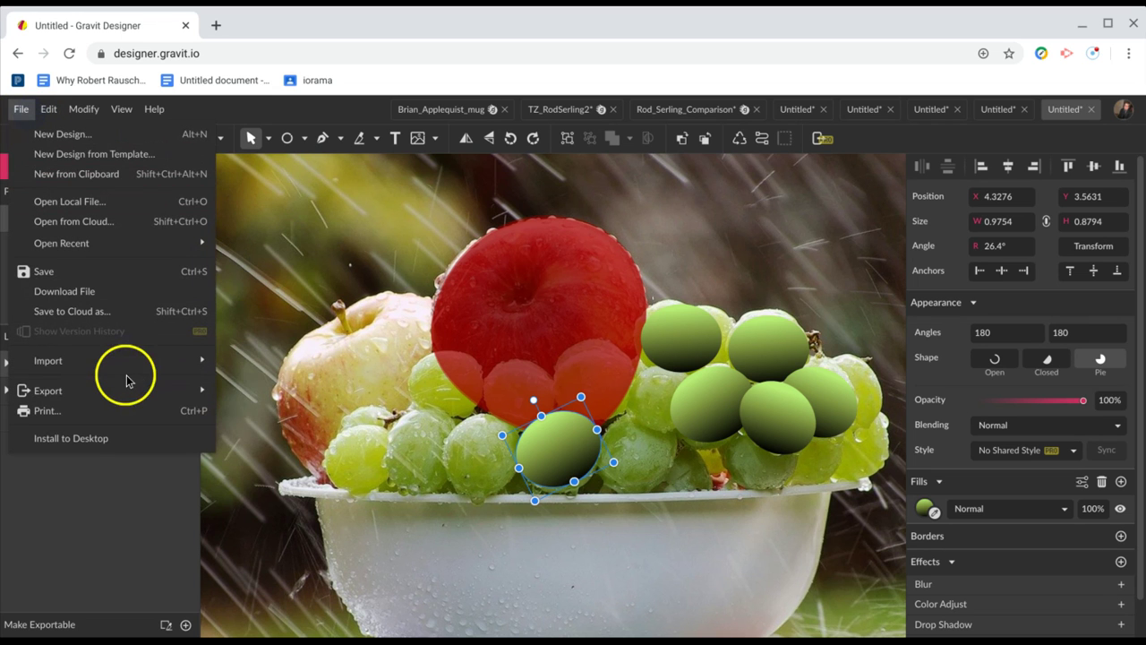
pyautogui.moveTo(129, 390)
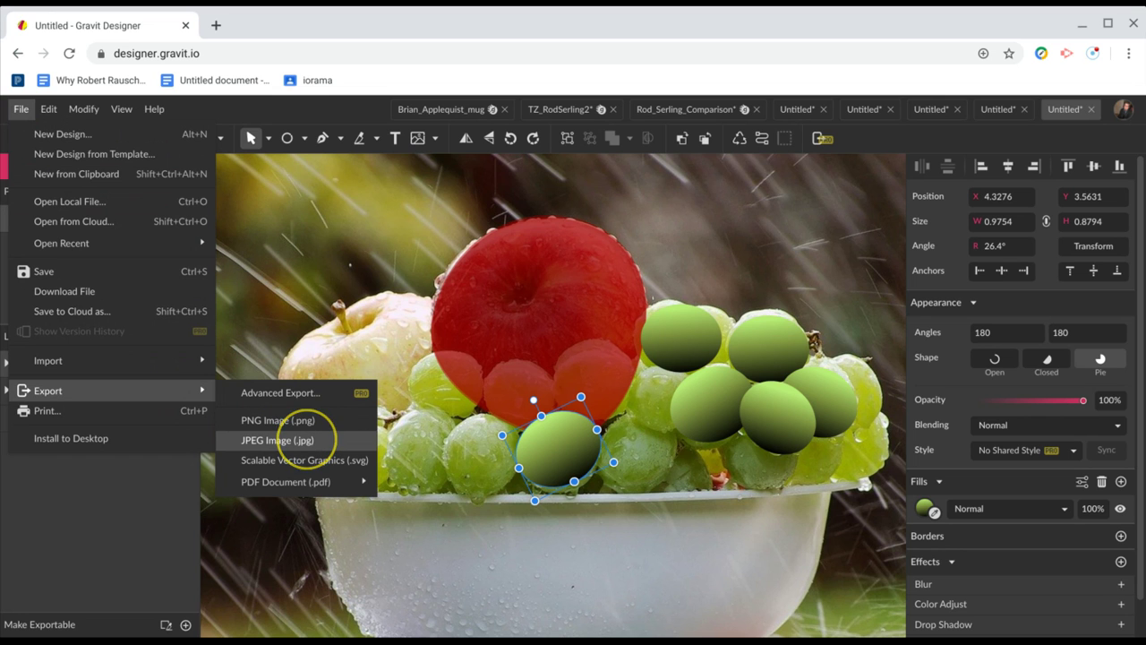
pyautogui.click(287, 438)
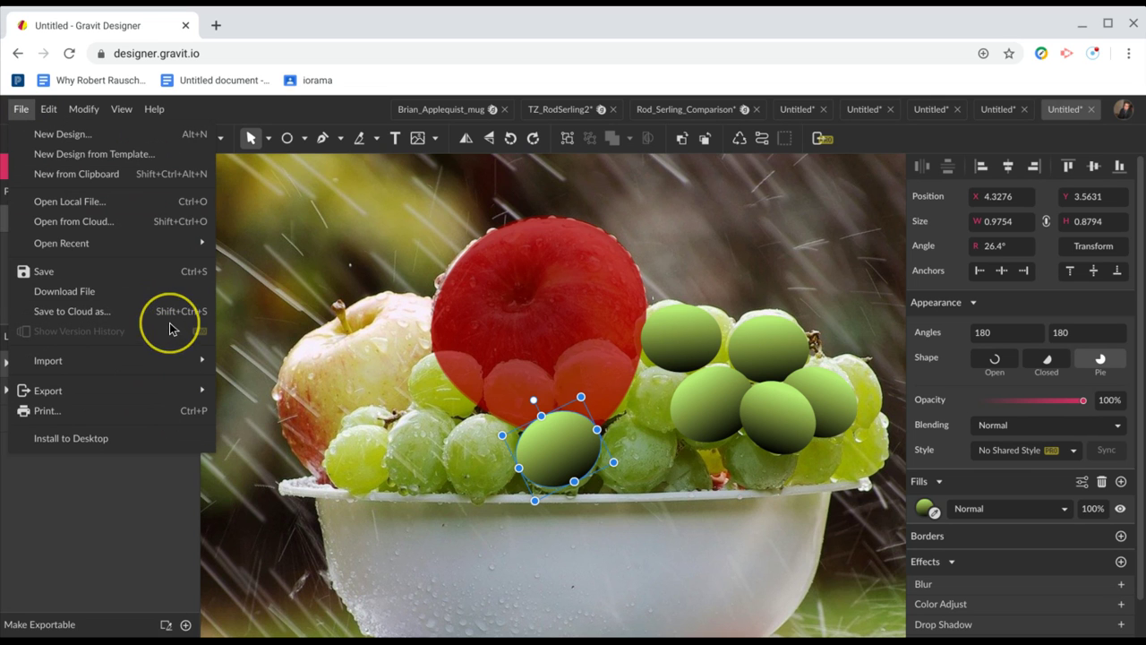
pyautogui.click(401, 59)
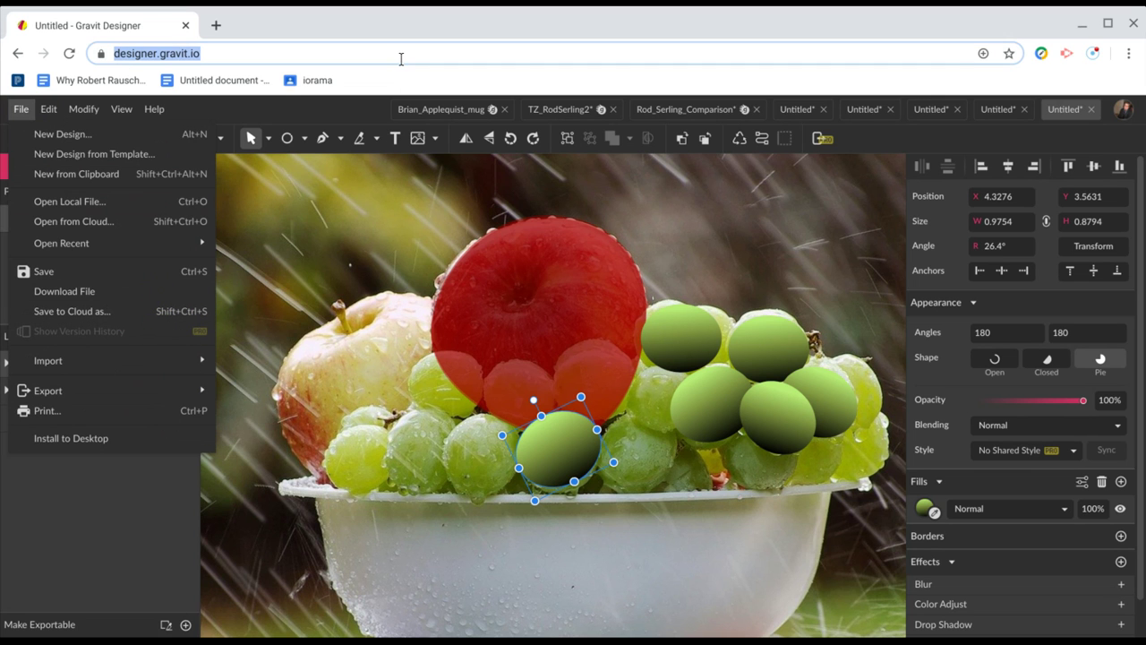